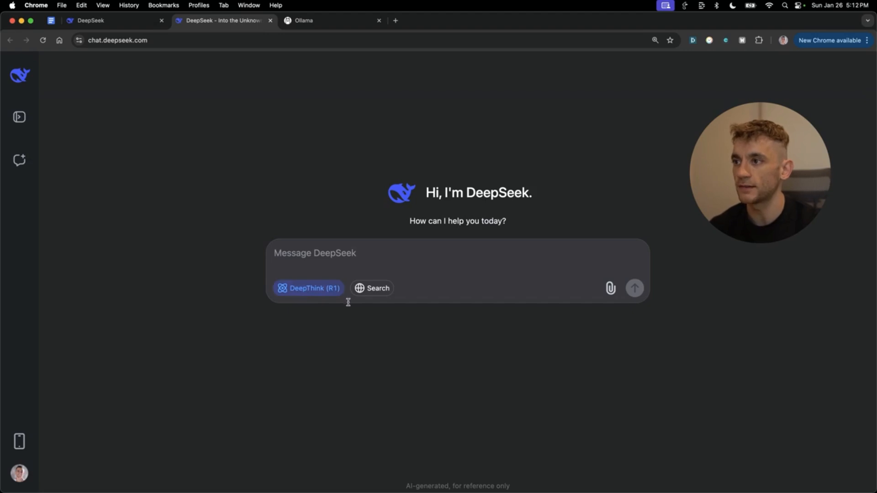
- Turn off web search and paste 'Create a space invaders game' for DeepThink (R1)
left_click(359, 297)
right_click(359, 295)
left_click(359, 291)
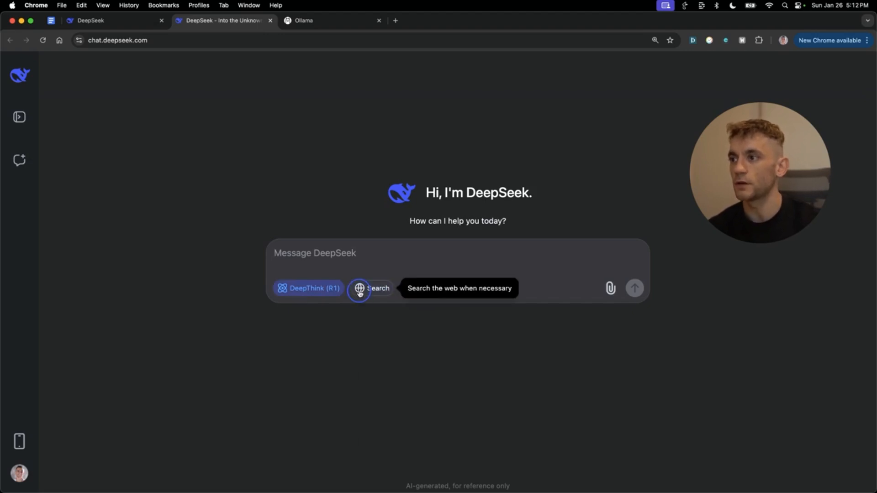
left_click(374, 293)
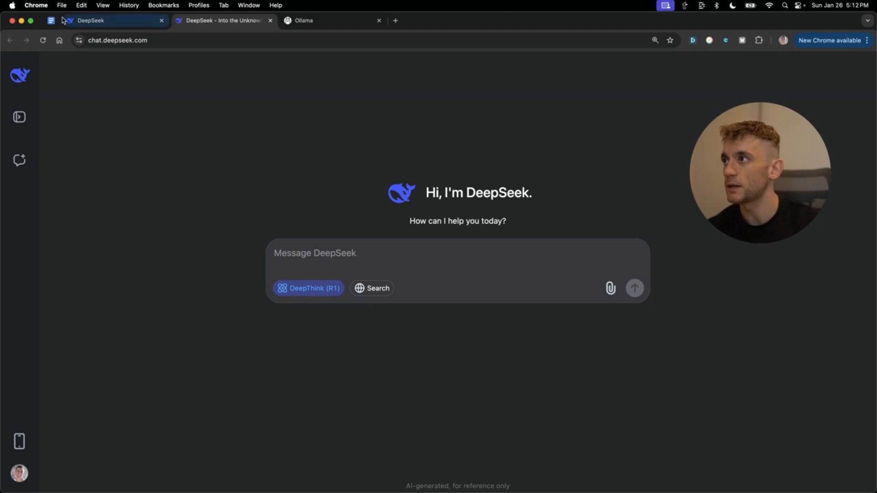
type("Create a space invaders game")
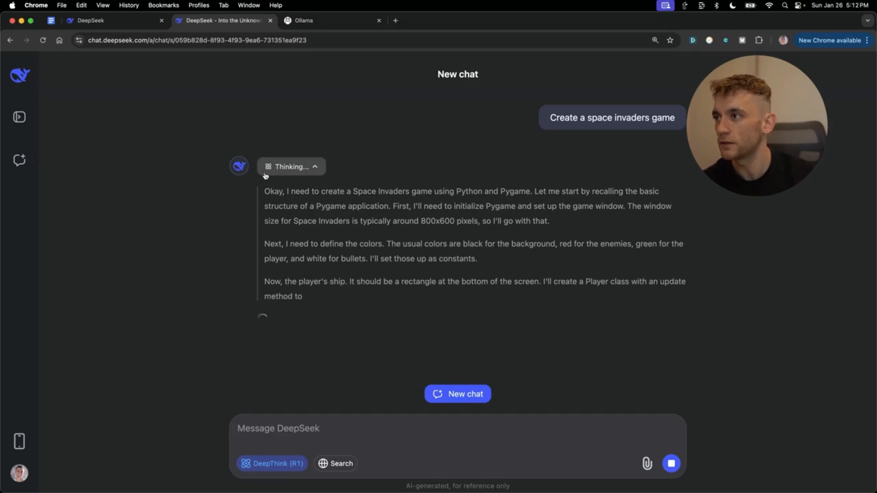
- Highlight the reasoning's opening sentence, enemies paragraph and collision detection paragraph while reading
left_click_drag(267, 192, 391, 208)
scroll(472, 286, "down", 10)
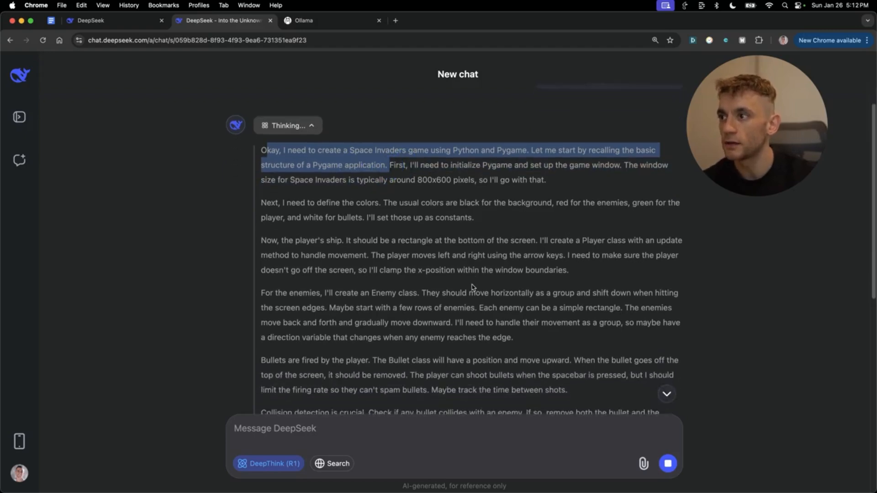
scroll(471, 287, "up", 5)
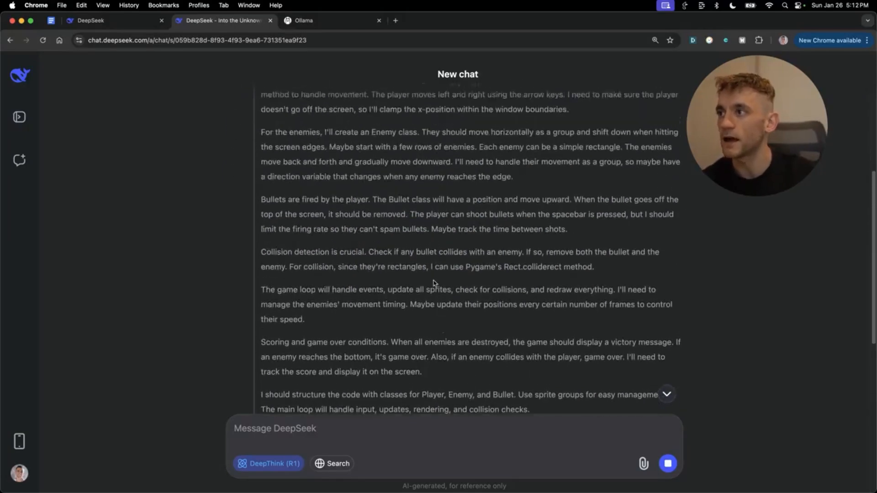
left_click_drag(258, 233, 481, 262)
left_click(482, 262)
left_click_drag(258, 165, 520, 213)
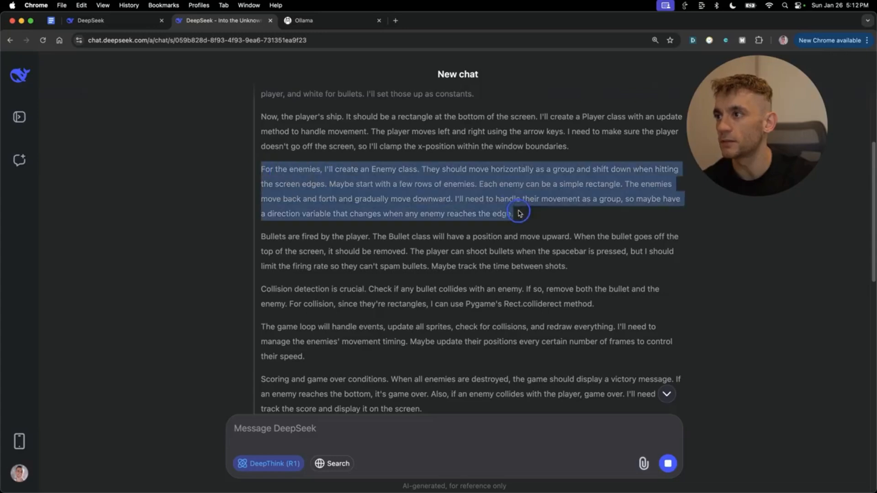
left_click(521, 214)
left_click_drag(256, 288, 633, 304)
- Scroll through the generated Python Pygame code down to the 'To play the game' list
scroll(626, 307, "down", 20)
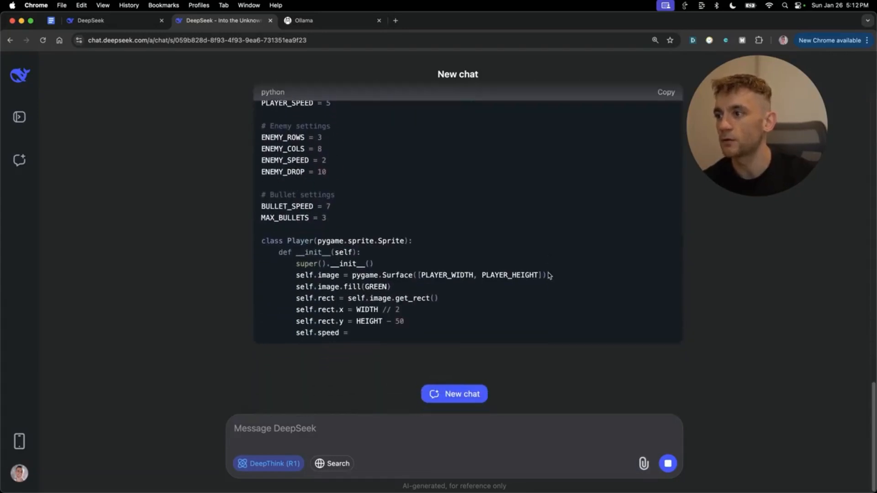
scroll(562, 287, "up", 10)
scroll(560, 285, "down", 15)
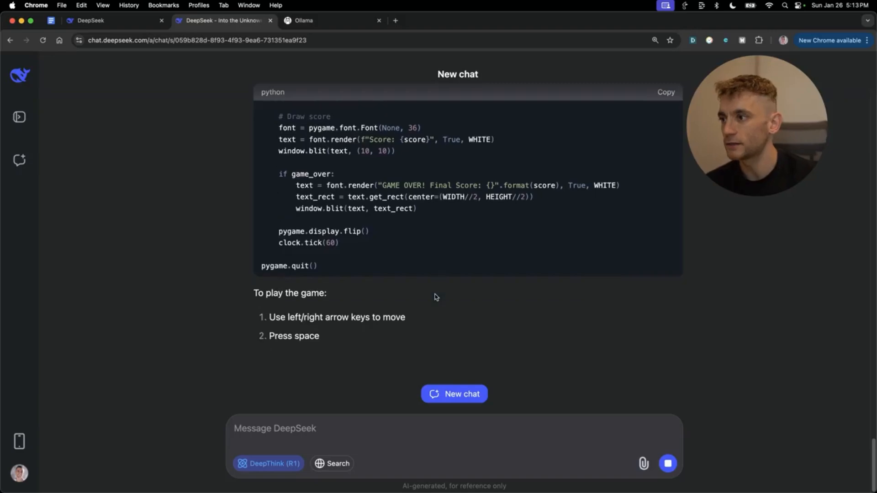
scroll(436, 294, "up", 10)
scroll(674, 245, "down", 10)
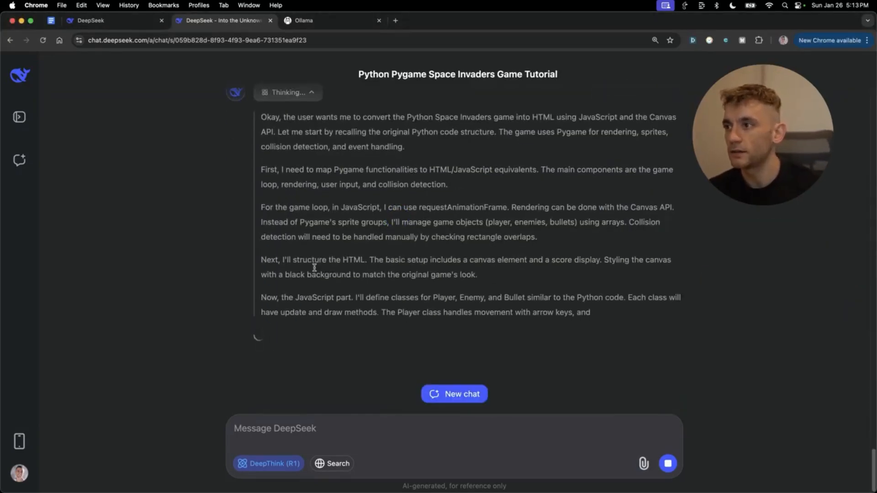
- Scroll through the HTML conversion reasoning and the generated HTML5 Canvas Space Invaders code
scroll(594, 256, "up", 5)
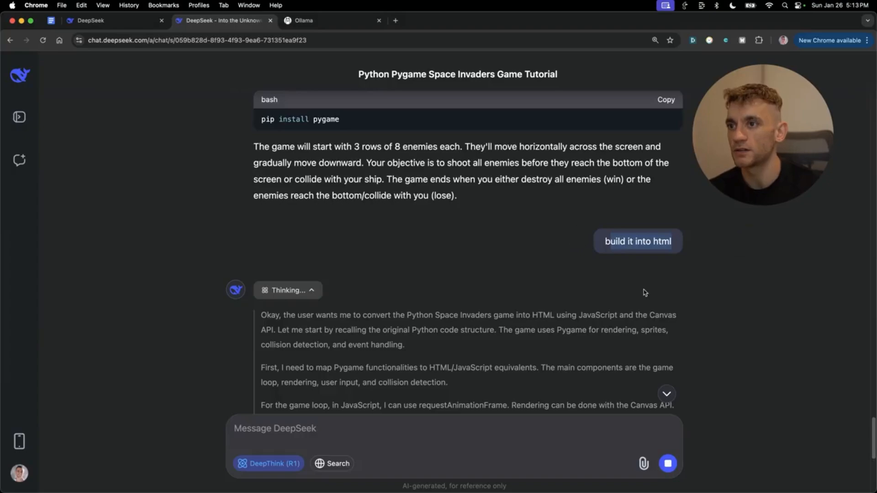
scroll(623, 327, "down", 5)
scroll(623, 327, "up", 15)
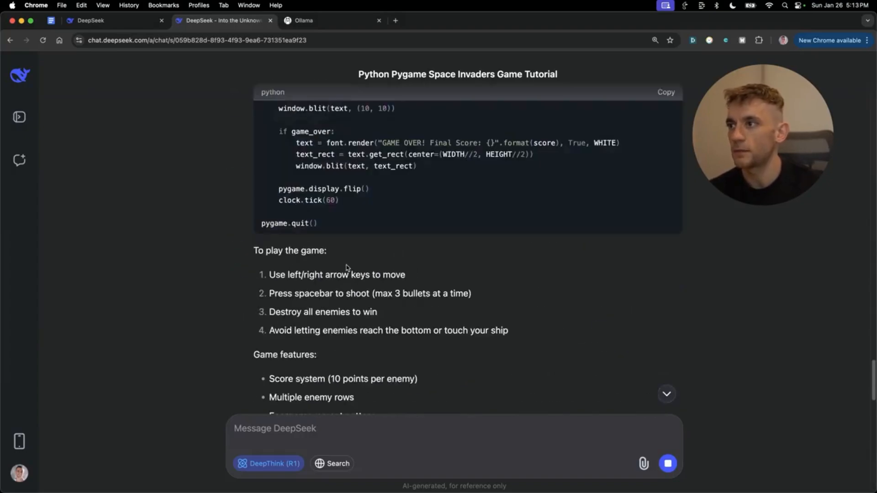
scroll(402, 251, "down", 20)
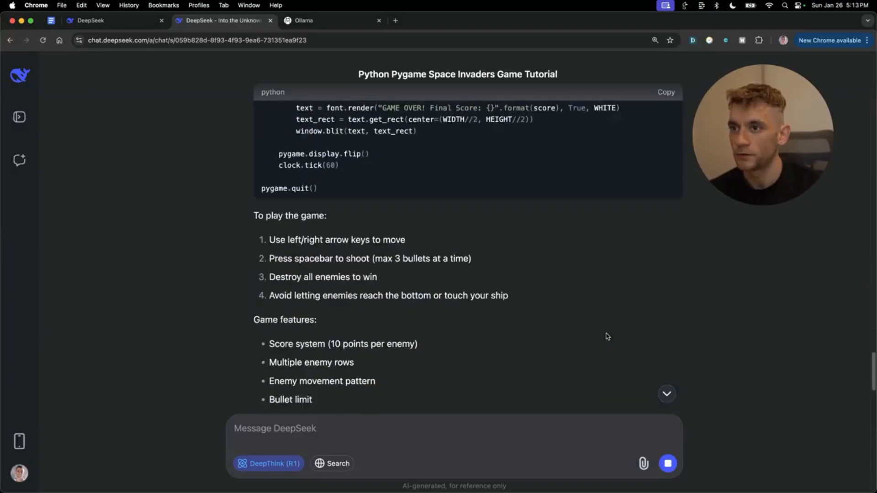
scroll(590, 360, "down", 10)
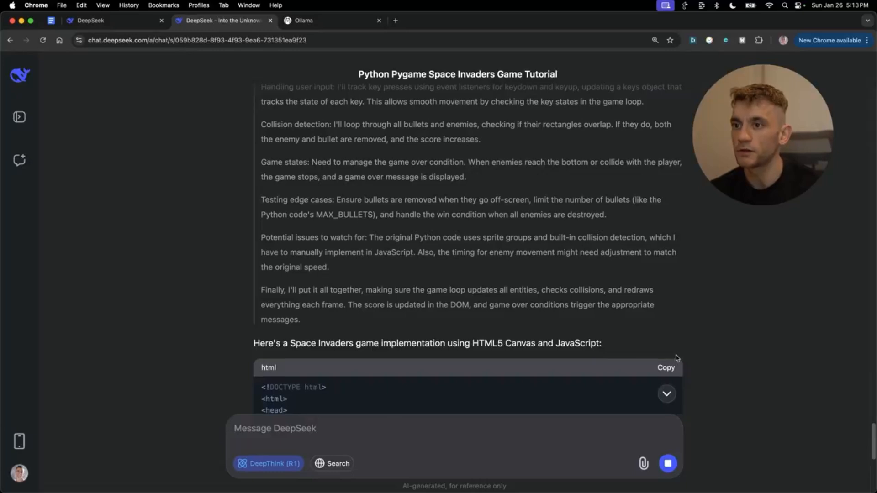
scroll(669, 340, "down", 10)
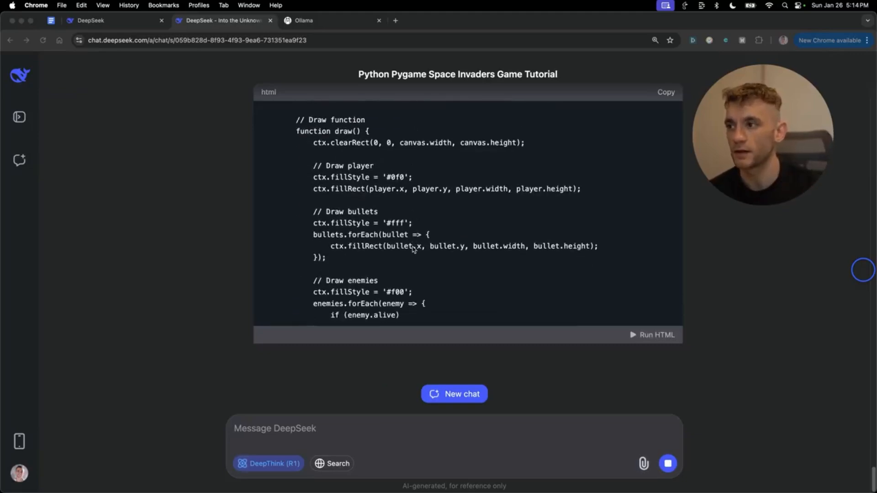
scroll(405, 212, "up", 10)
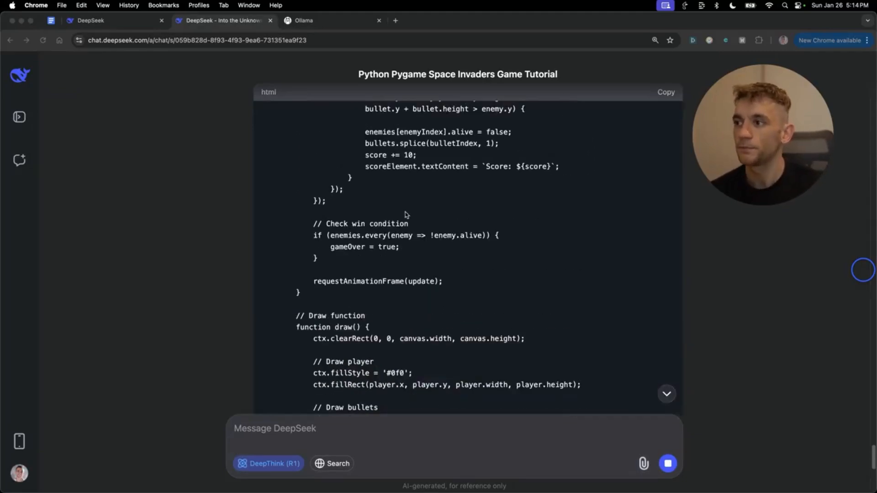
scroll(417, 228, "up", 7)
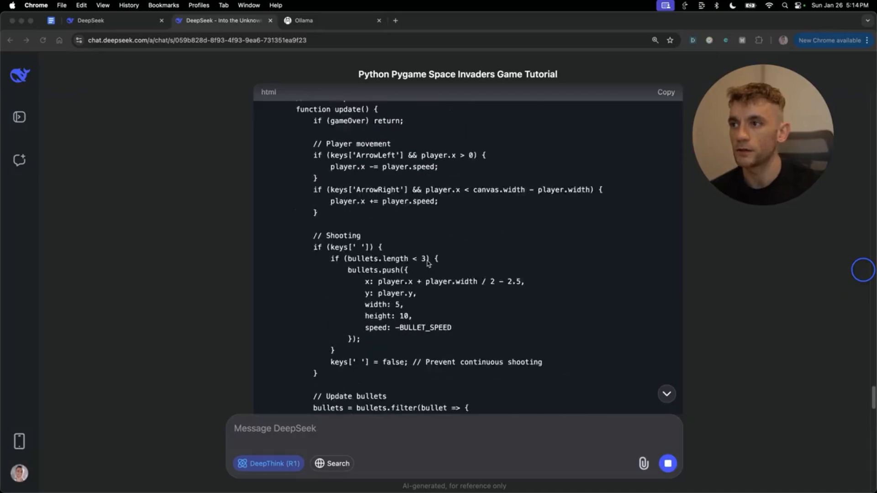
scroll(428, 264, "down", 20)
scroll(451, 314, "up", 8)
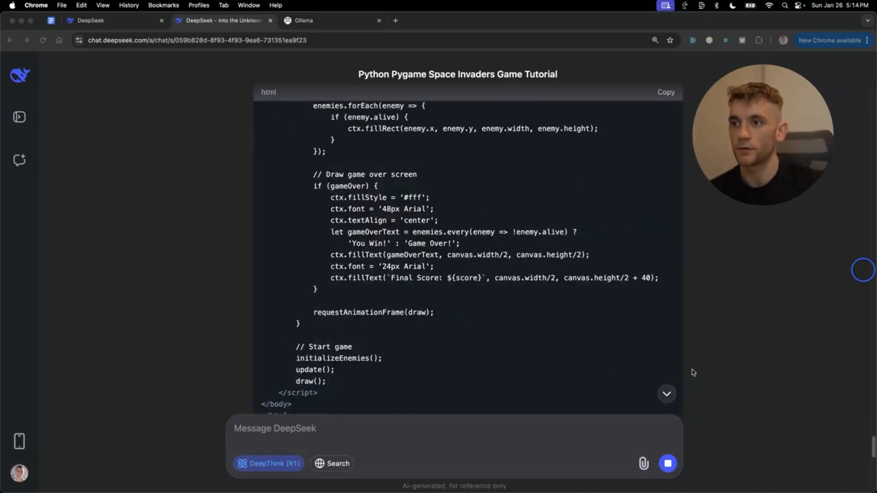
scroll(692, 371, "down", 4)
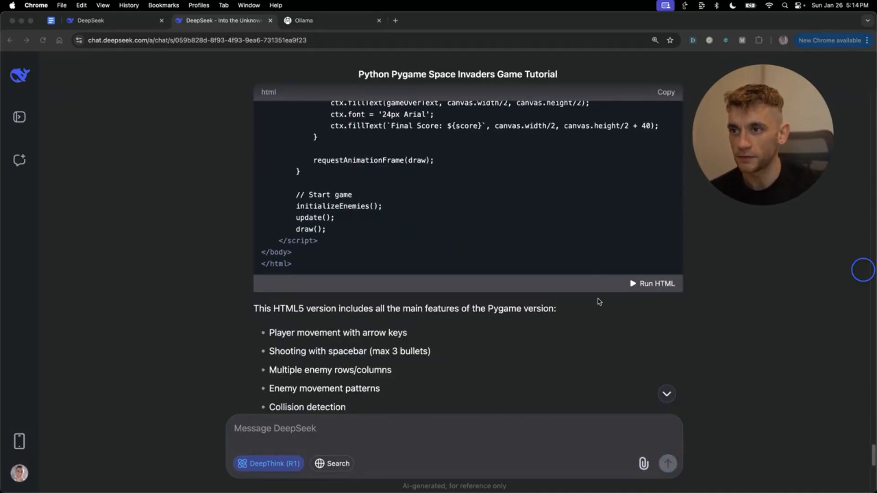
left_click(614, 309)
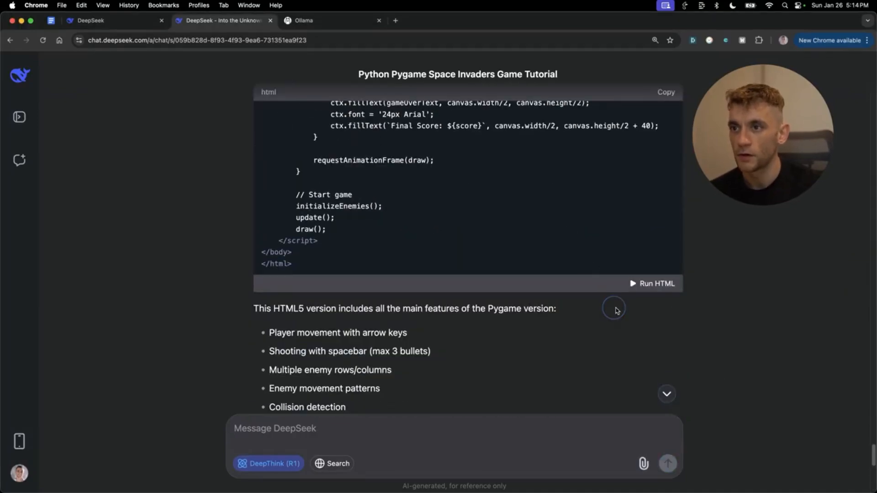
left_click(656, 288)
scroll(472, 315, "down", 2)
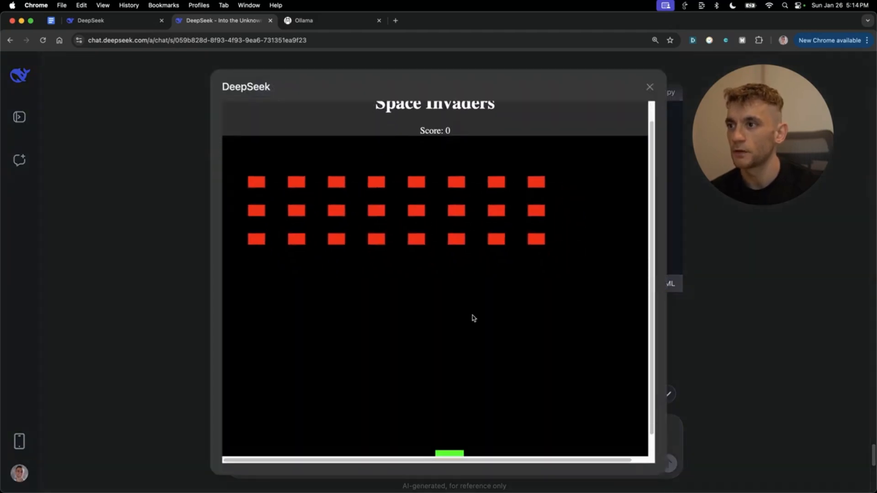
left_click(541, 235)
key("Right")
key("Left")
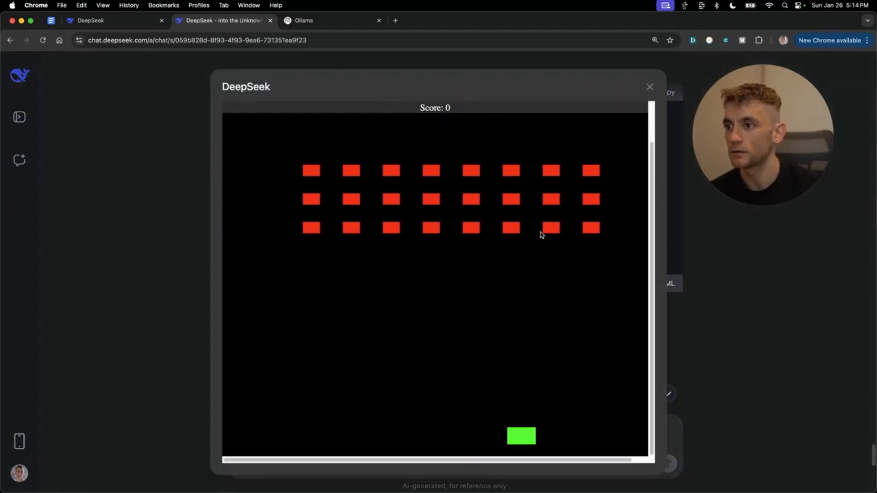
key("Right")
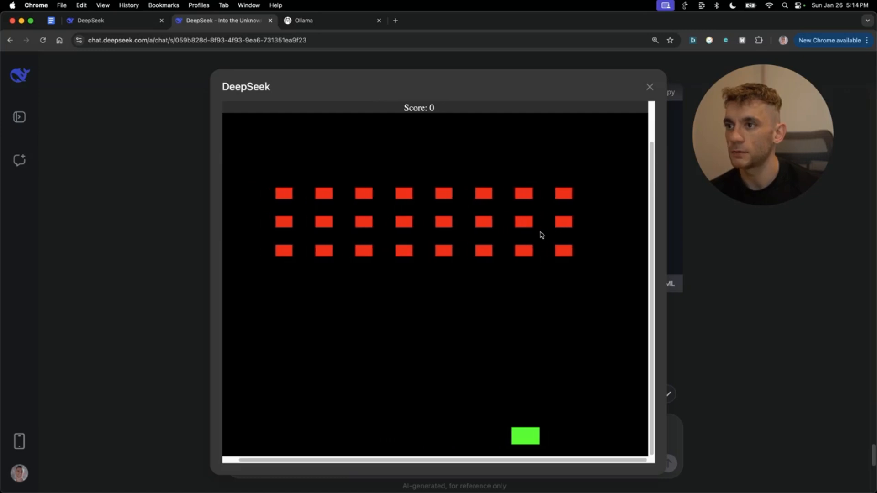
key("Left")
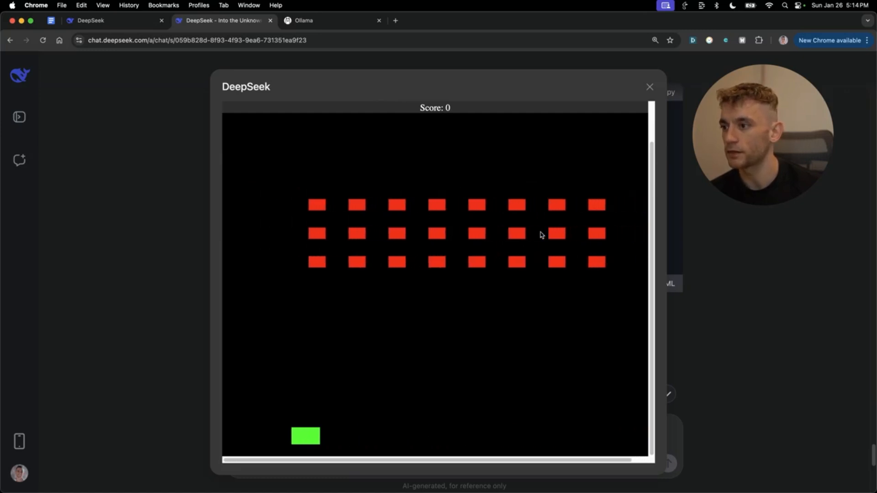
key("Right")
key("Right")
key("Left")
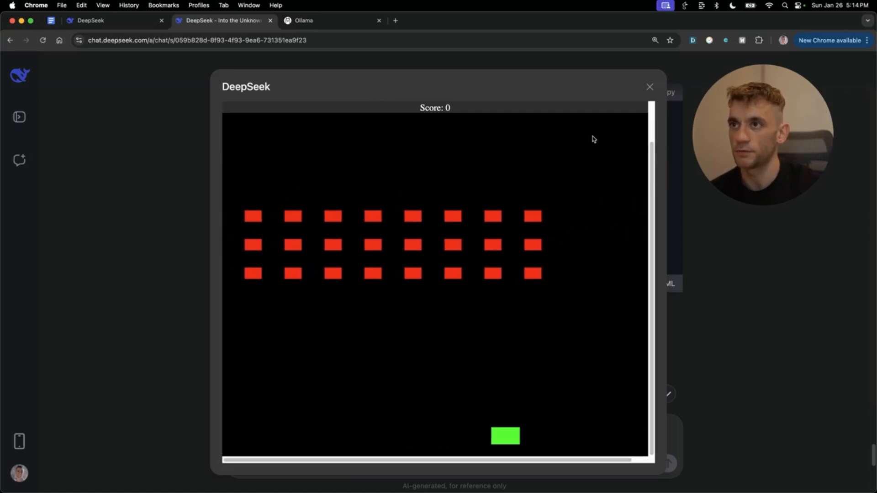
left_click(650, 86)
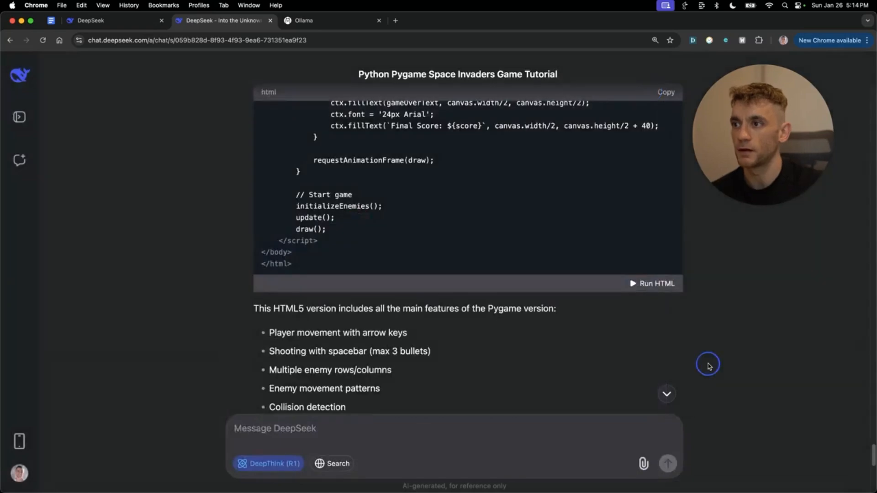
- Scroll to the end of the HTML game answer, then switch to the Ollama tab
scroll(694, 346, "down", 10)
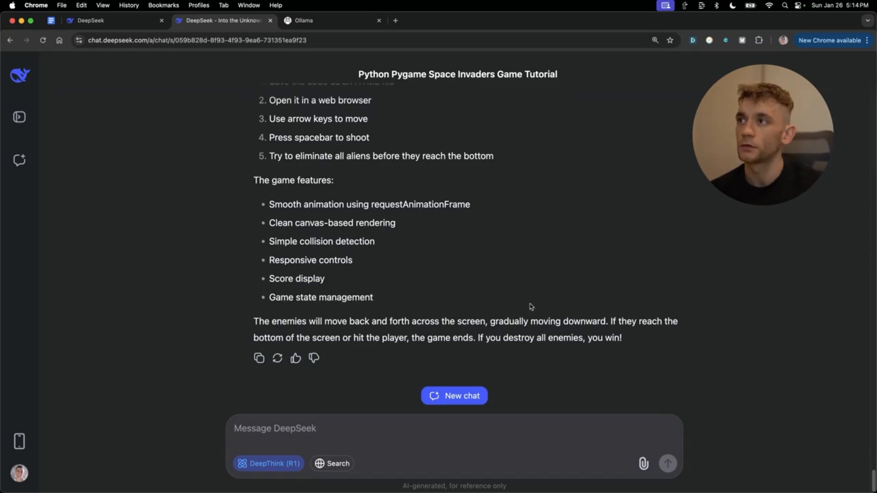
scroll(530, 304, "up", 10)
scroll(530, 304, "down", 8)
scroll(411, 251, "up", 10)
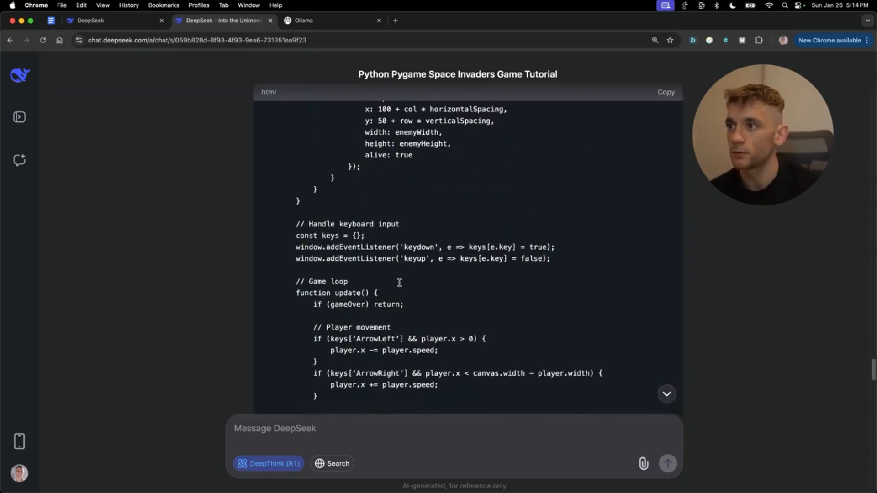
scroll(411, 251, "down", 15)
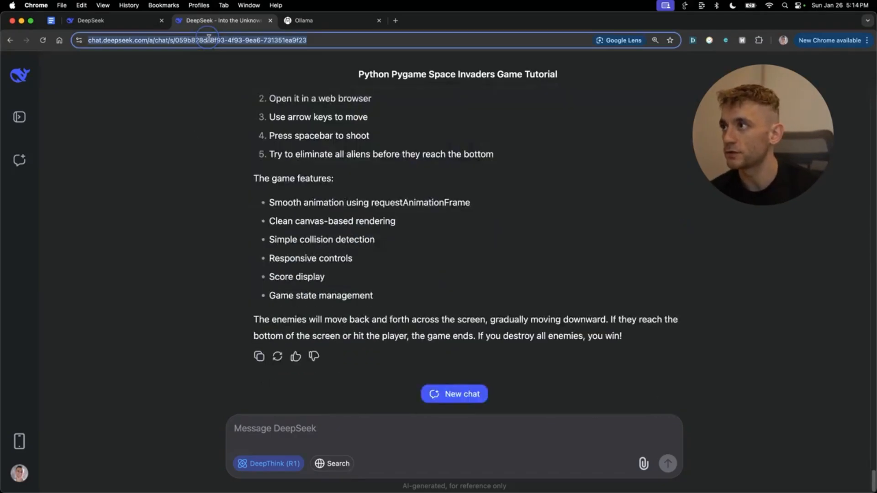
left_click(236, 195)
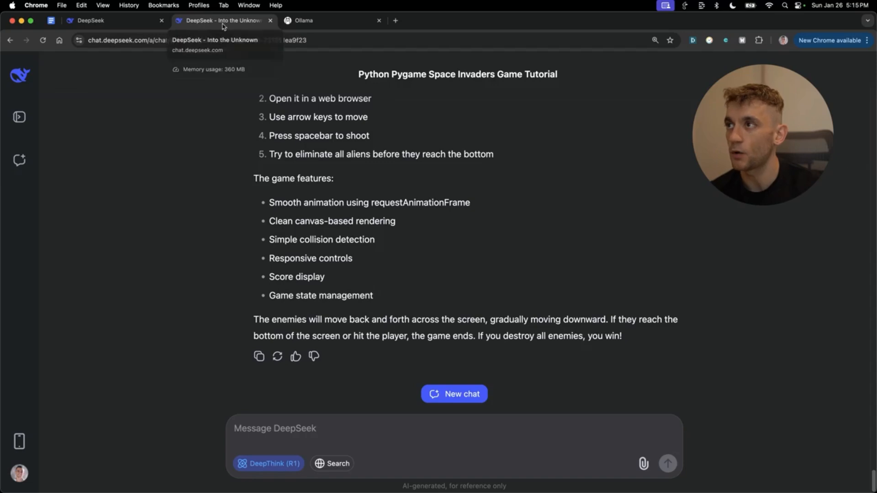
left_click(311, 20)
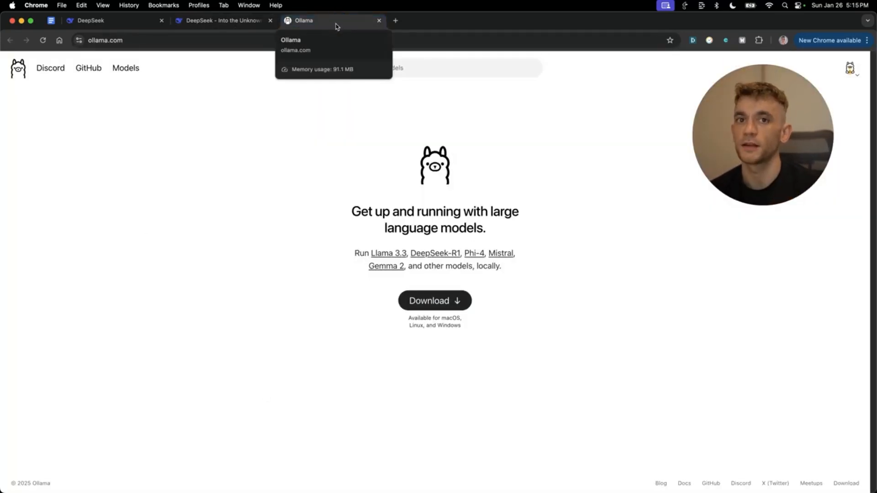
- Search the Ollama model library for 'deeps' and open the deepseek-r1 page
left_click(634, 259)
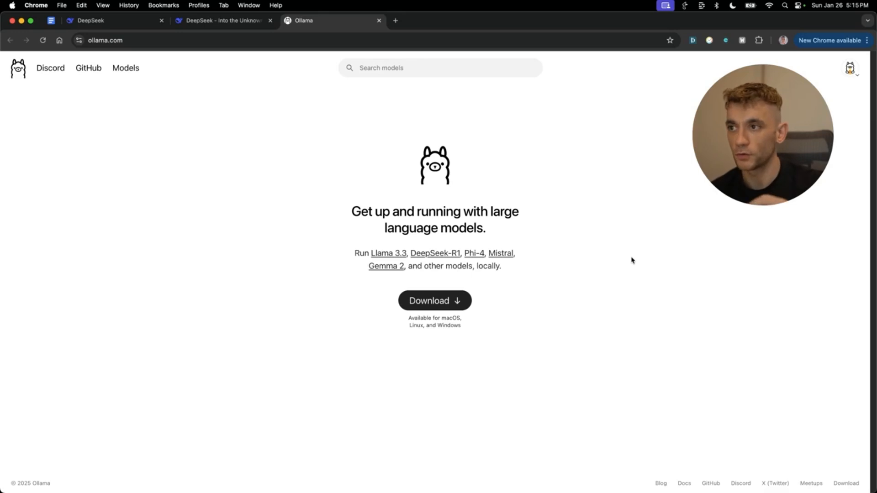
left_click(137, 40)
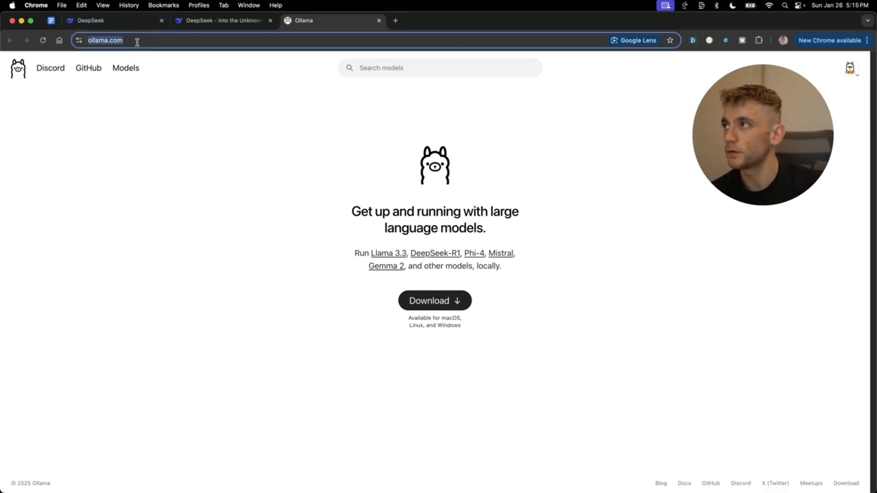
left_click(204, 265)
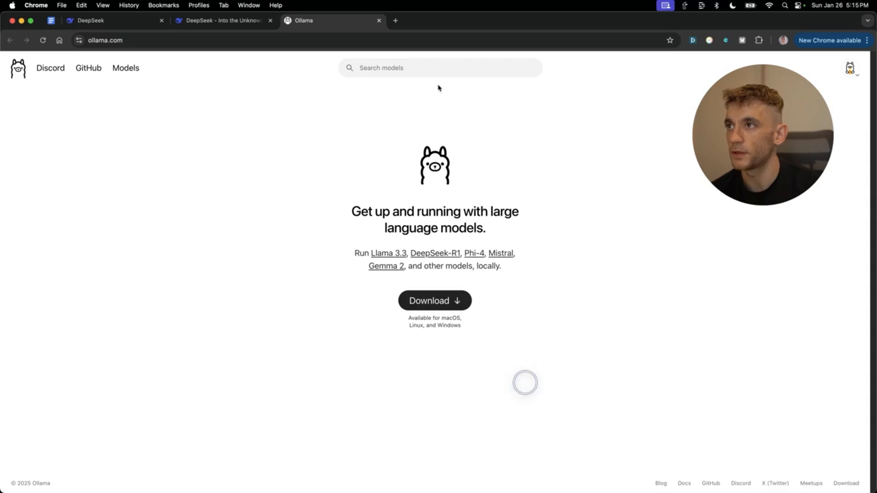
left_click(431, 69)
type("deeps")
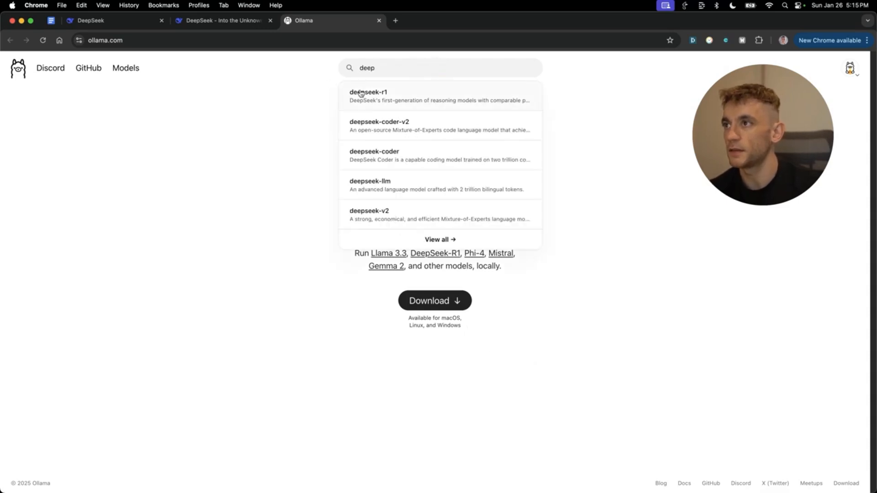
left_click(363, 94)
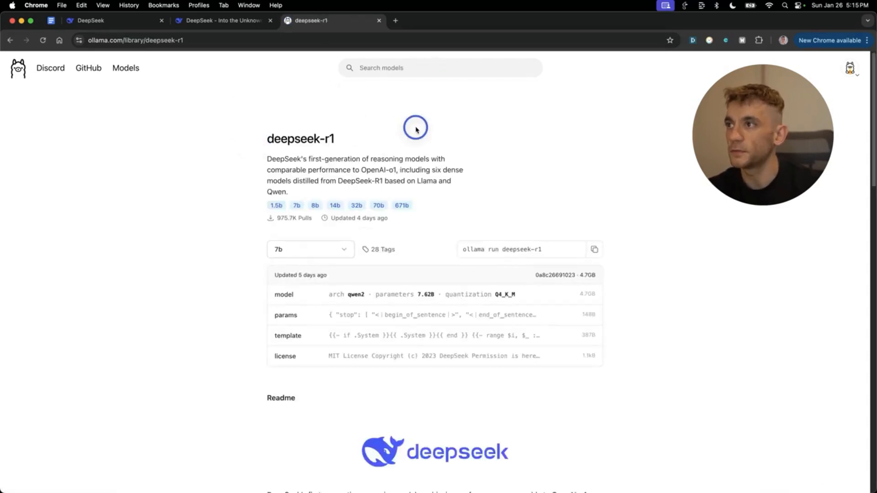
left_click_drag(258, 137, 393, 157)
scroll(642, 227, "down", 15)
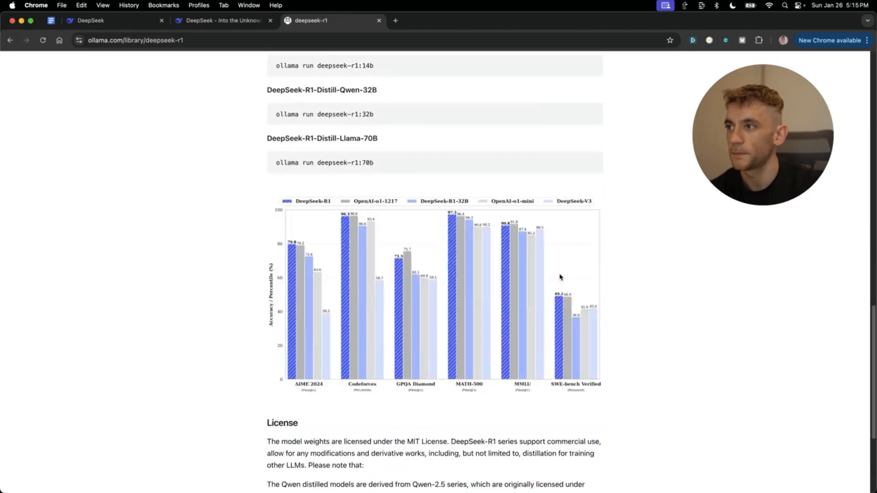
scroll(551, 286, "up", 13)
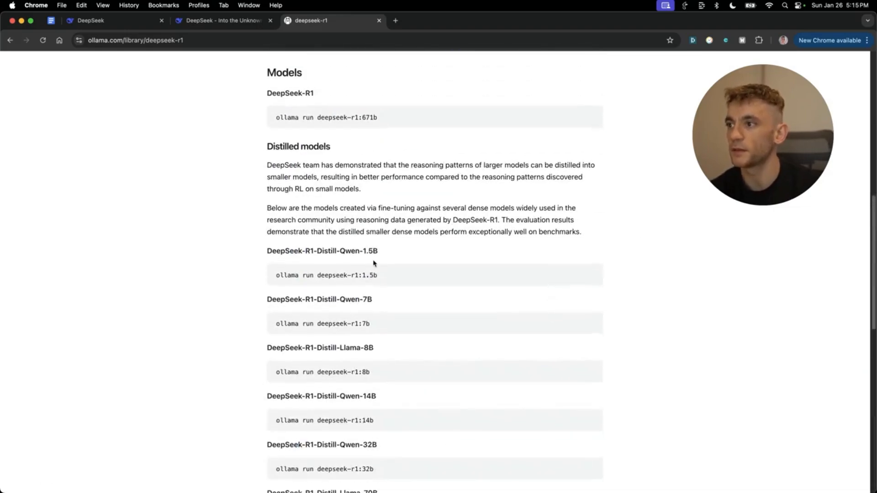
scroll(372, 264, "down", 8)
scroll(361, 258, "up", 7)
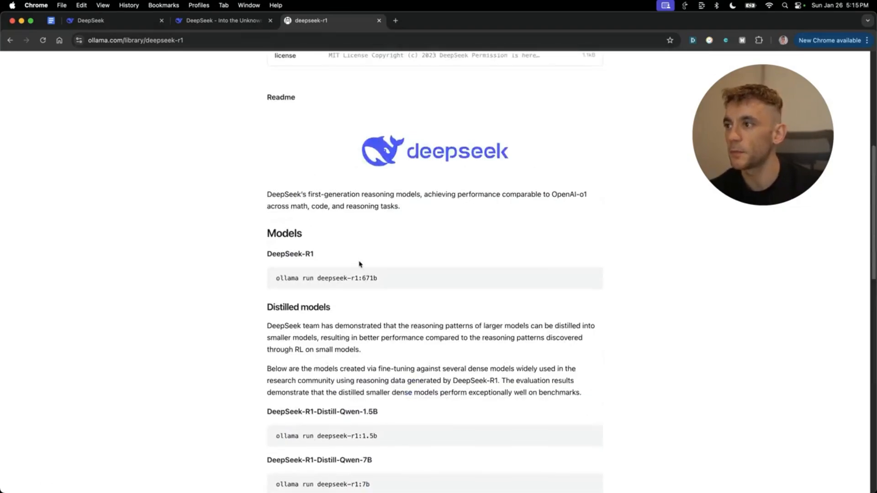
scroll(357, 266, "down", 2)
left_click_drag(268, 212, 566, 259)
left_click(402, 245)
left_click_drag(256, 257, 599, 281)
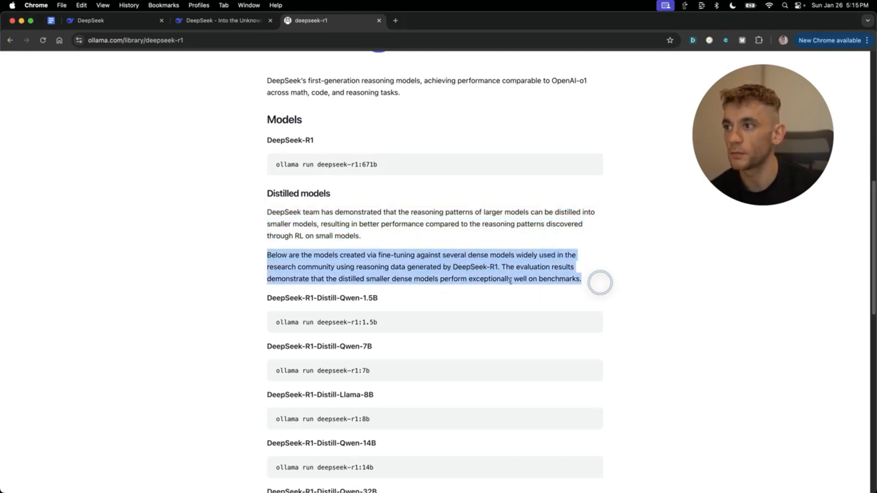
scroll(476, 278, "down", 3)
left_click_drag(256, 189, 411, 192)
scroll(438, 304, "down", 5)
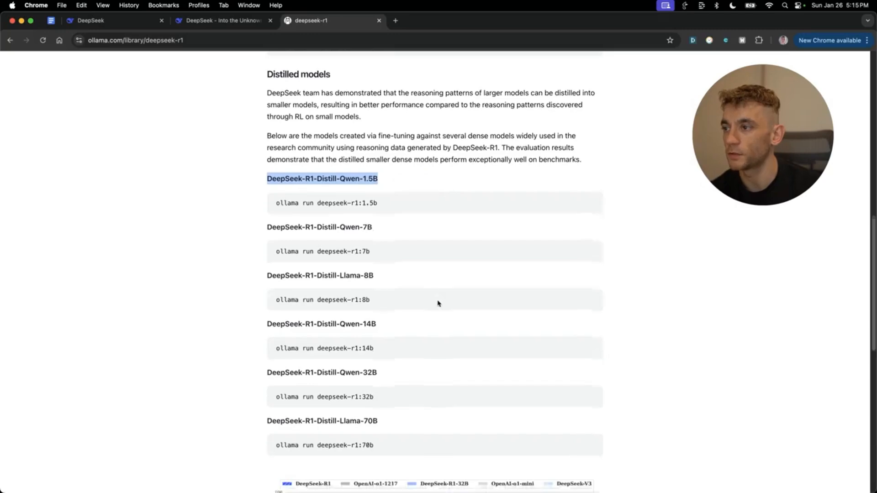
scroll(511, 323, "down", 5)
scroll(597, 229, "up", 3)
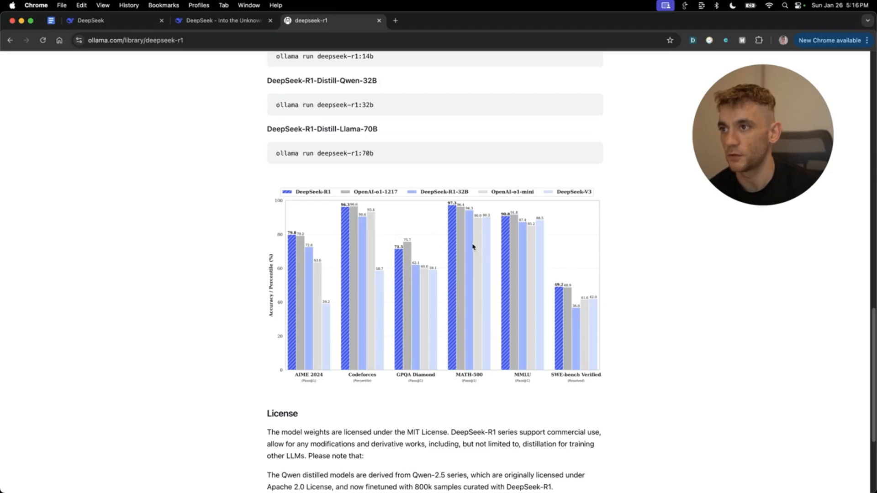
scroll(634, 384, "down", 5)
scroll(603, 383, "up", 20)
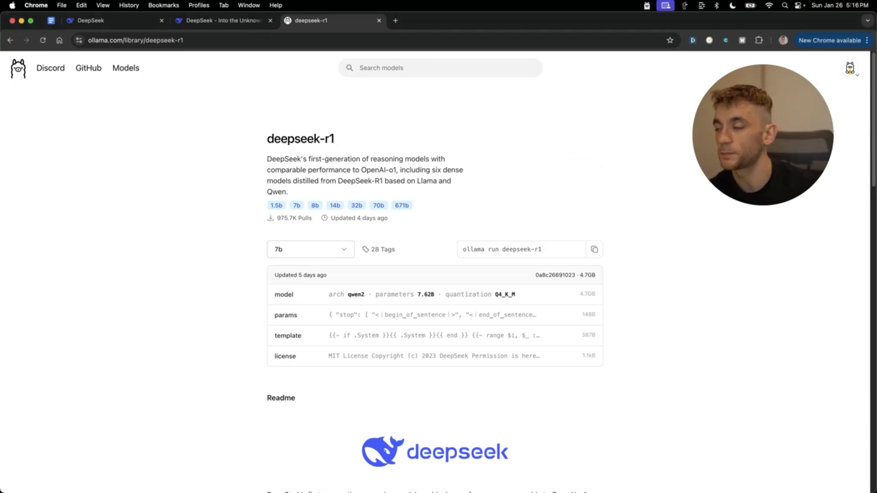
- Launch the Ollama app through Spotlight by searching 'olla'
key("super+space")
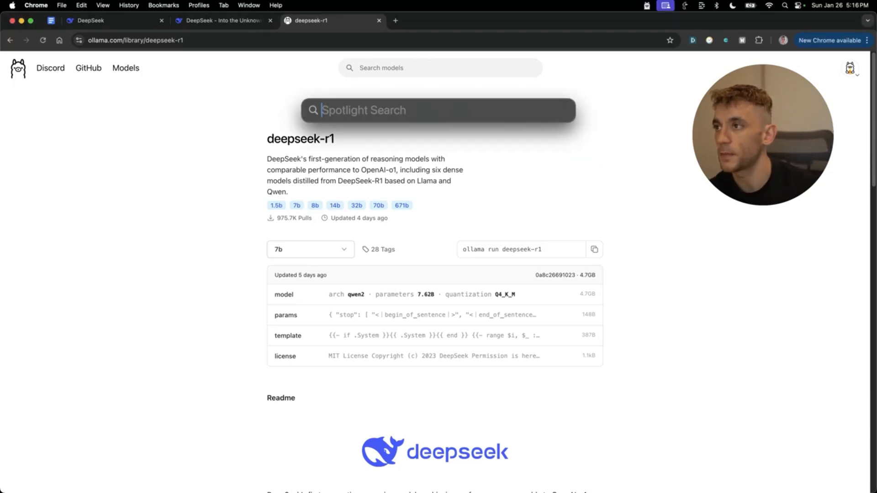
type("o")
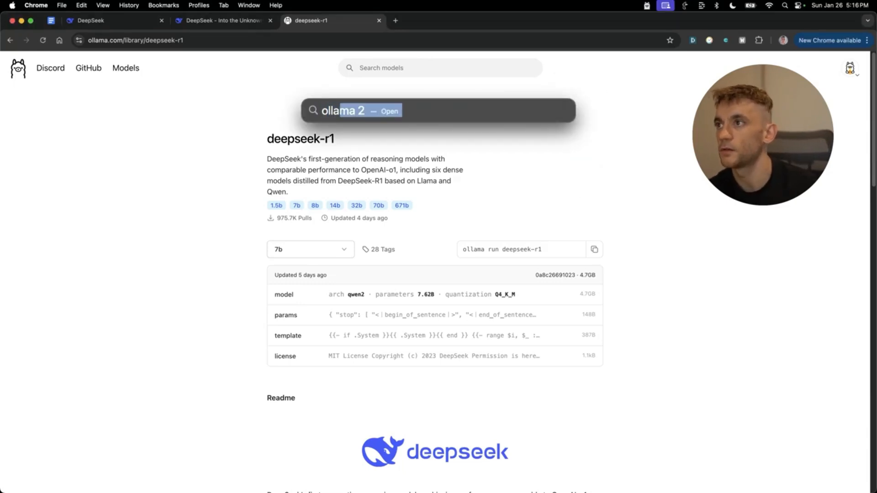
type("lla")
key("Return")
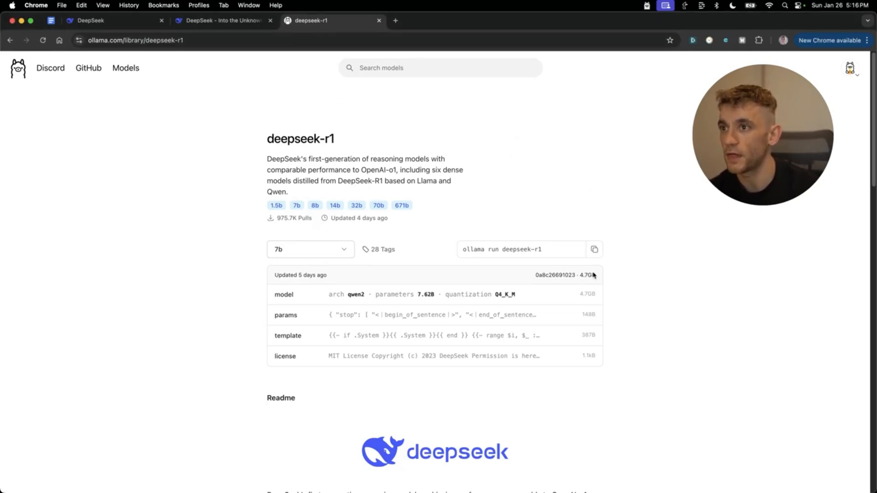
- Copy the 'ollama run deepseek-r1' command from the model page
right_click(543, 248)
key("Escape")
left_click(594, 249)
- Open a new Terminal window through Spotlight by searching 'term'
key("super+space")
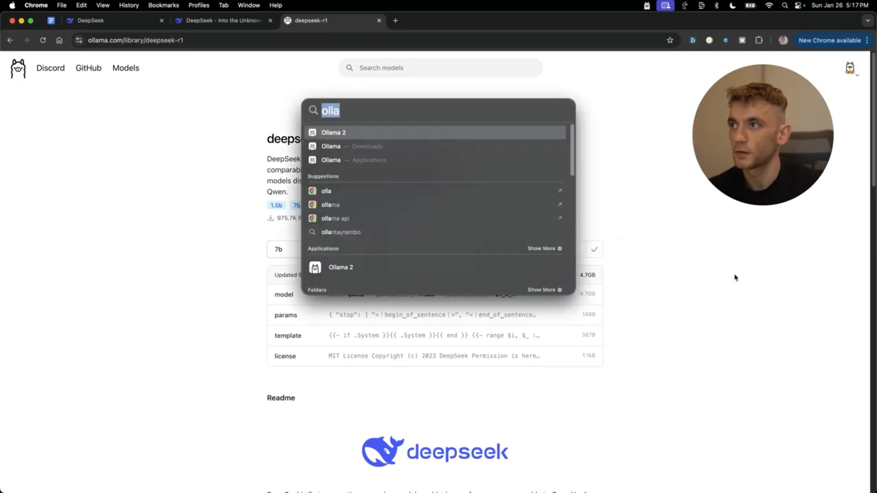
type("term")
key("Return")
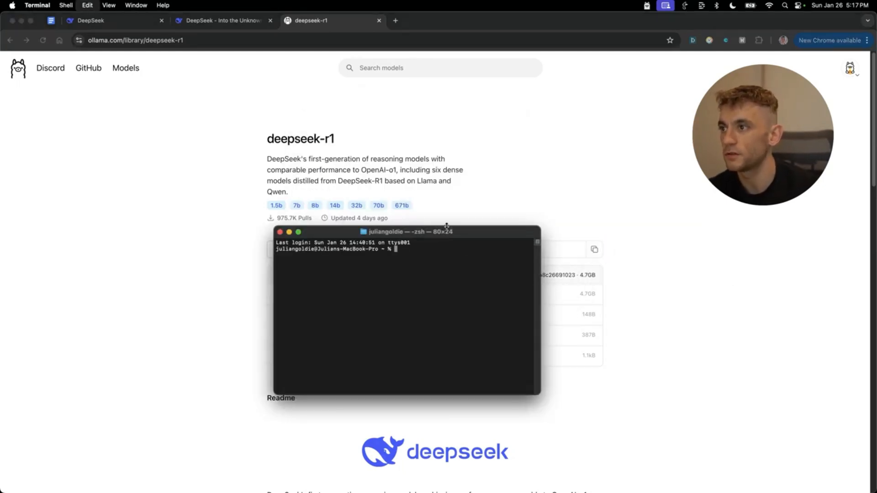
- Paste and run 'ollama run deepseek-r1' to start the model locally
key("super+v")
key("Return")
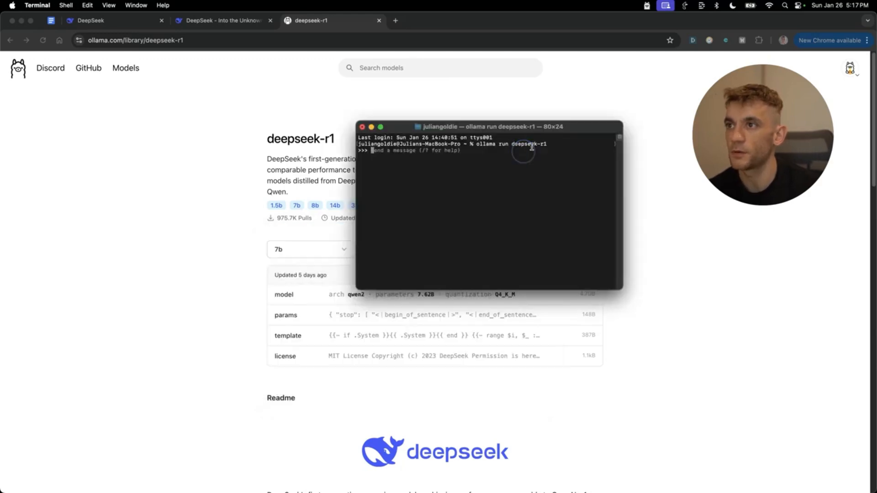
triple_click(533, 146)
left_click(442, 174)
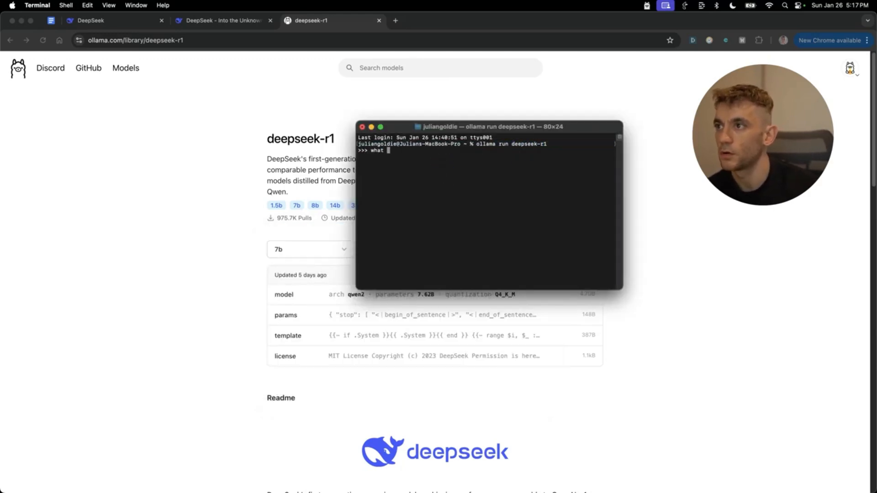
- Ask deepseek-r1 'what model are you?', enlarge the terminal text twice, then return to Chrome
type("what model are you?")
key("Return")
key("super+plus")
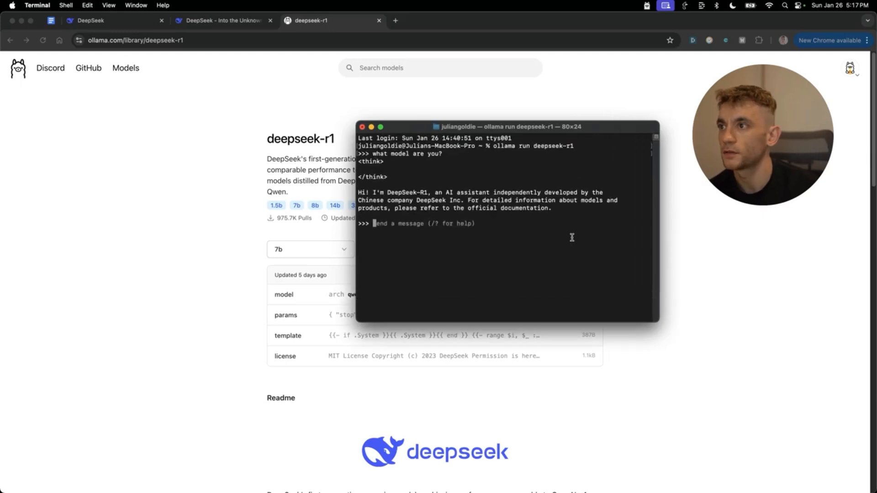
key("super+plus")
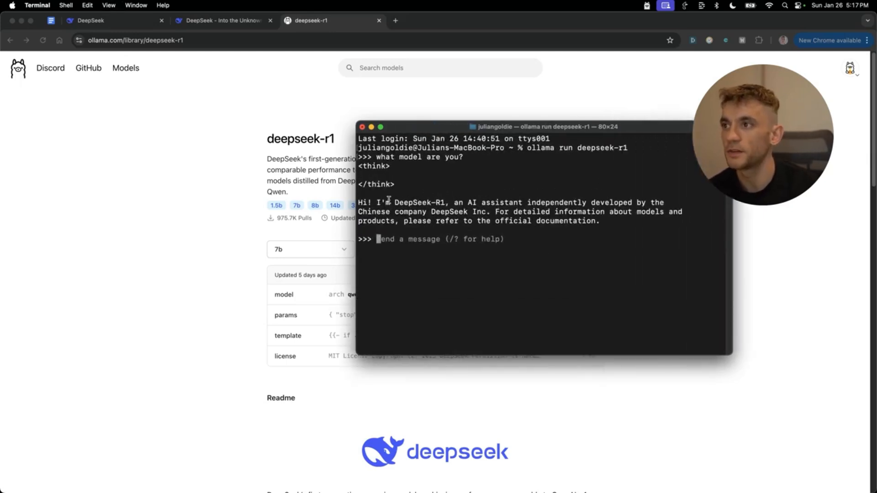
left_click_drag(358, 200, 496, 214)
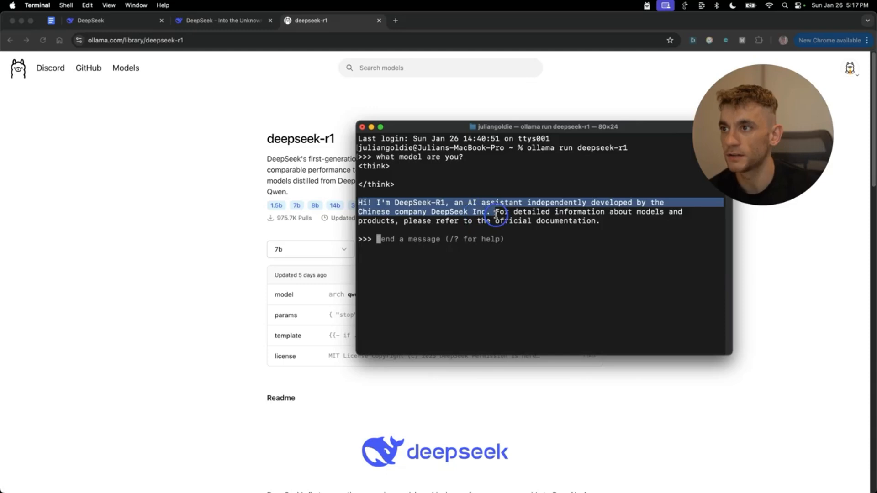
left_click(496, 214)
left_click_drag(540, 276, 252, 93)
left_click(456, 138)
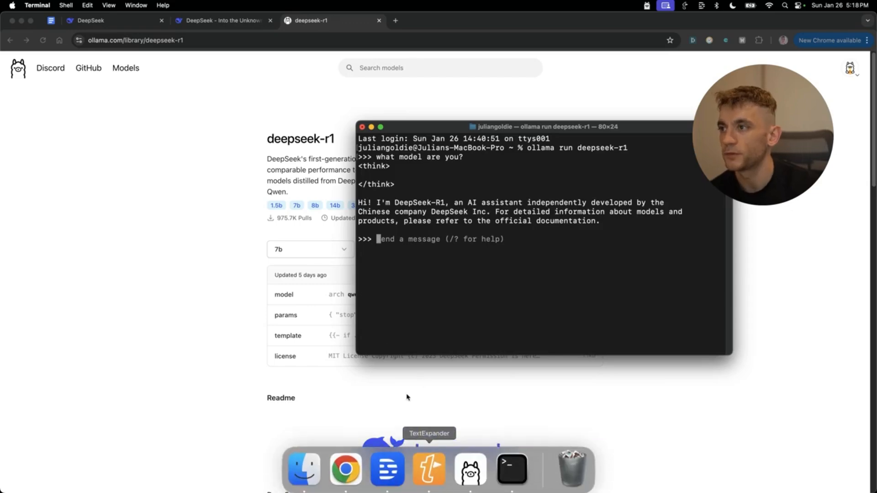
left_click(427, 466)
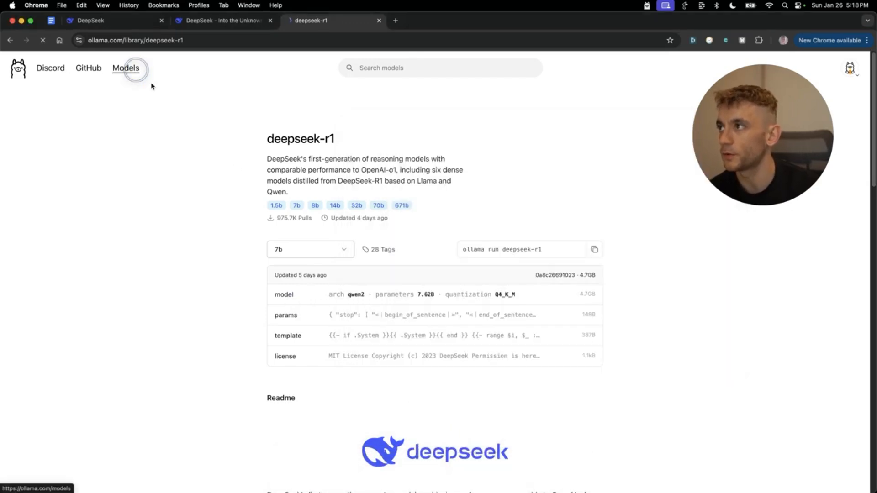
- Browse the Ollama models list (deepseek-r1, llama3.3, phi4) and bring Terminal forward
left_click(130, 69)
scroll(428, 159, "down", 20)
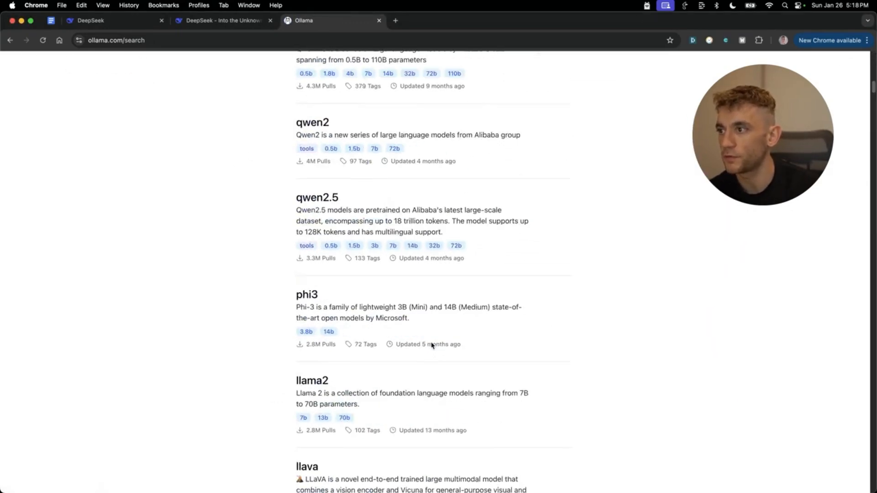
scroll(324, 123, "down", 12)
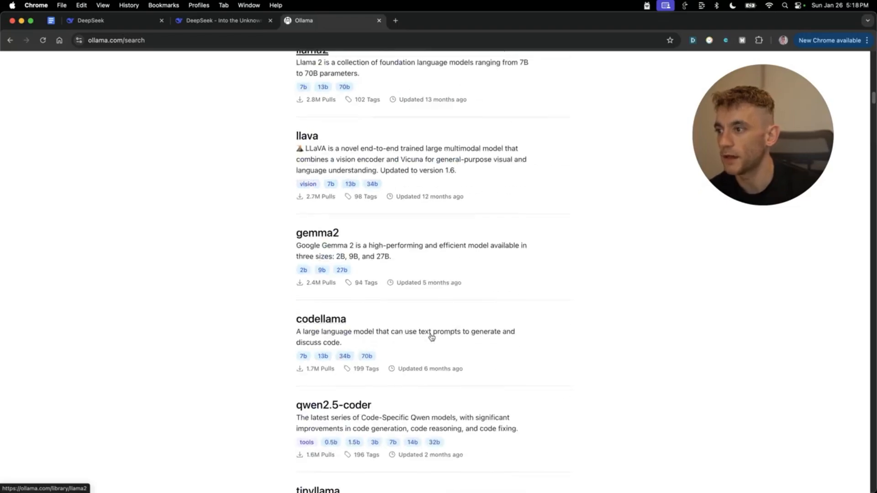
scroll(364, 339, "down", 20)
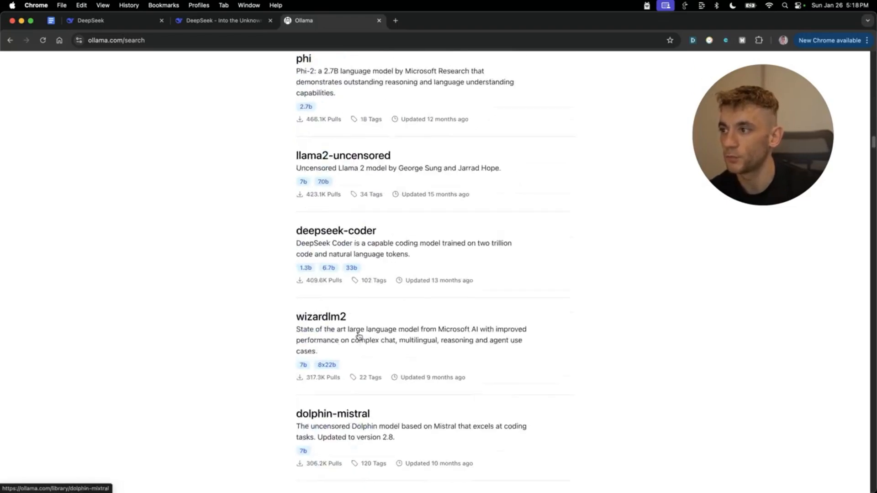
scroll(451, 286, "down", 20)
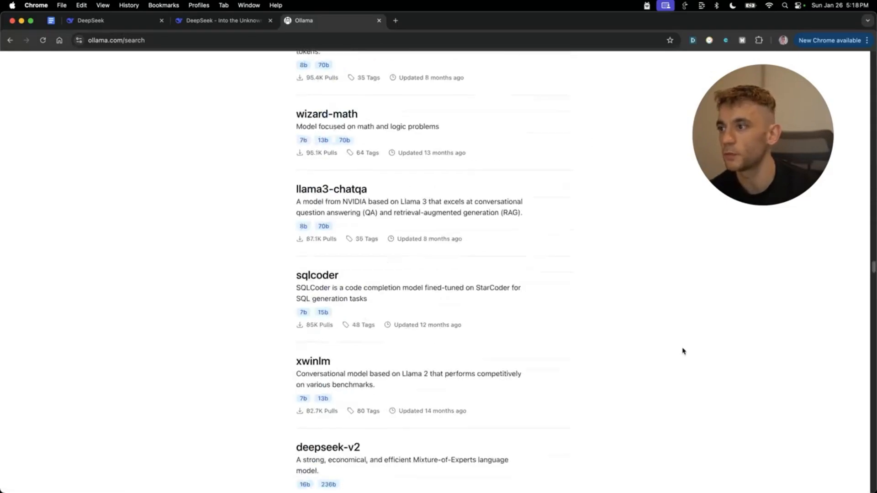
scroll(639, 404, "down", 20)
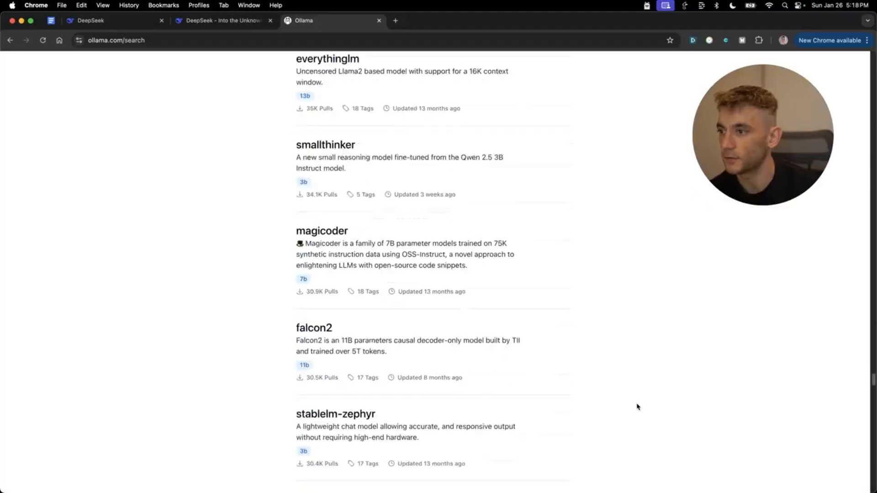
scroll(589, 339, "up", 20)
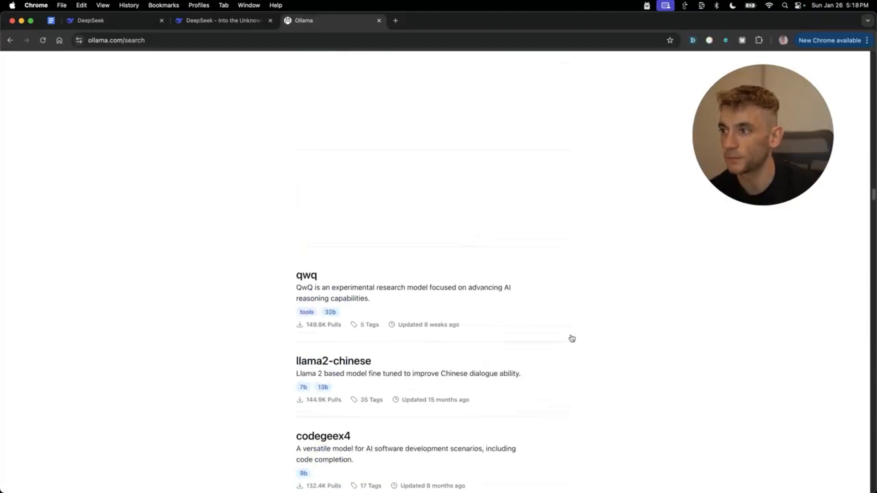
left_click(520, 454)
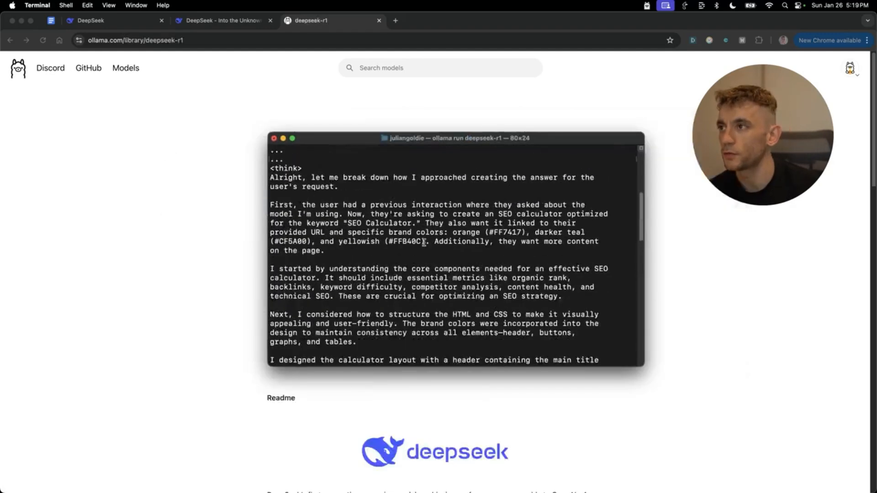
- Highlight deepseek-r1's self-introduction and the SEO calculator prompt's link, brand colours and content lines
scroll(297, 200, "up", 5)
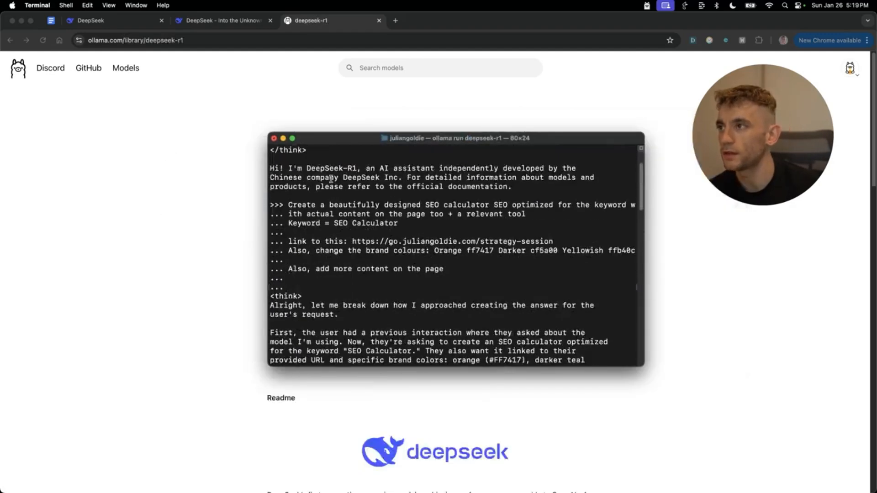
left_click_drag(286, 195, 536, 221)
triple_click(323, 196)
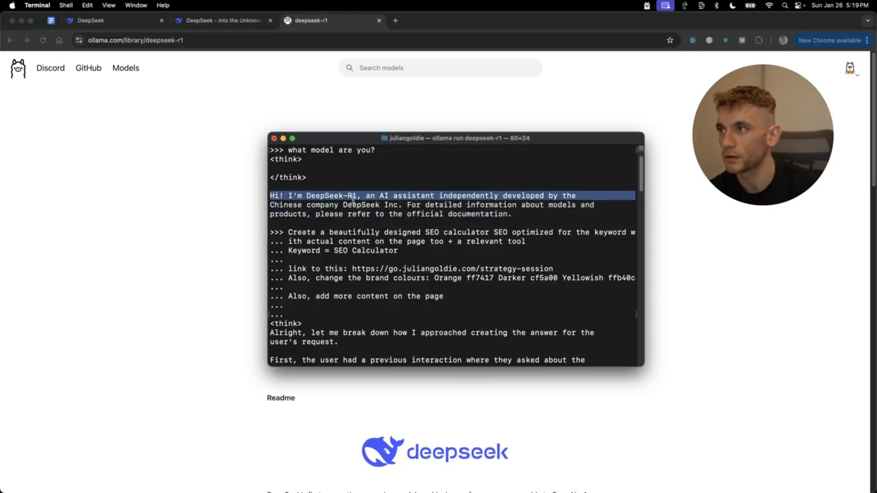
left_click(328, 223)
left_click_drag(285, 232, 529, 286)
triple_click(523, 270)
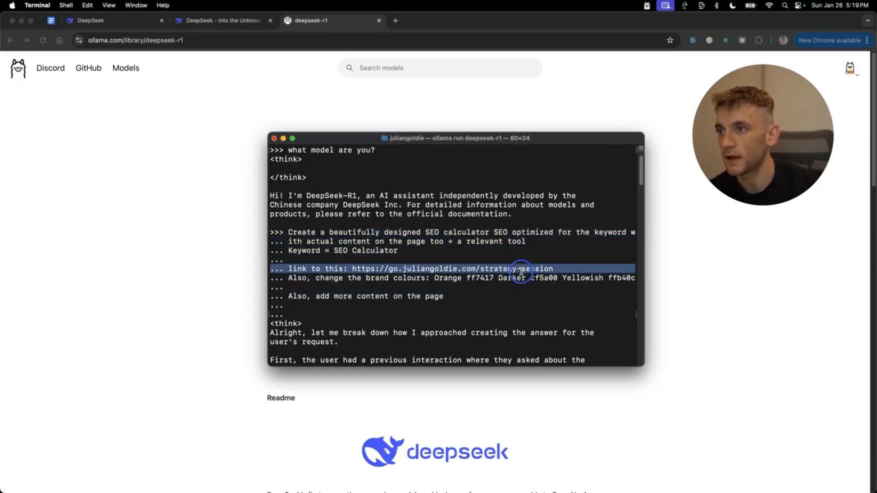
left_click(515, 281)
triple_click(513, 283)
triple_click(404, 297)
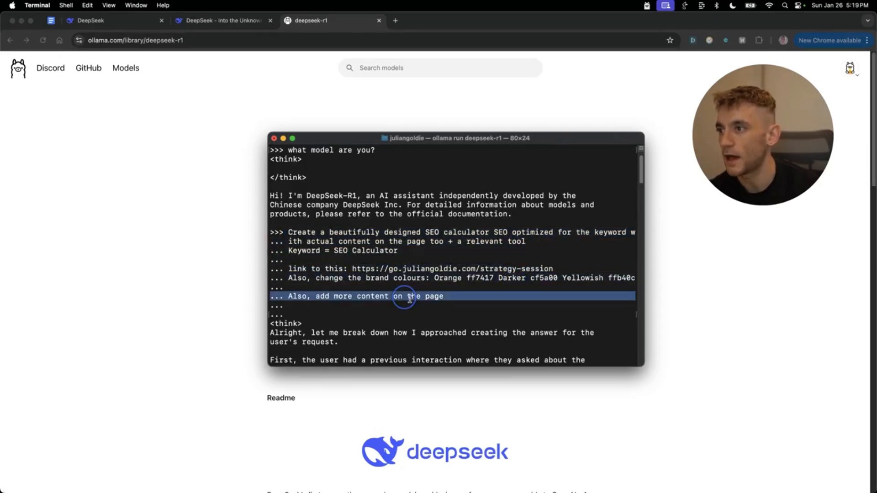
- Scroll down through the ollama output to the generated SEO calculator HTML
scroll(461, 279, "down", 15)
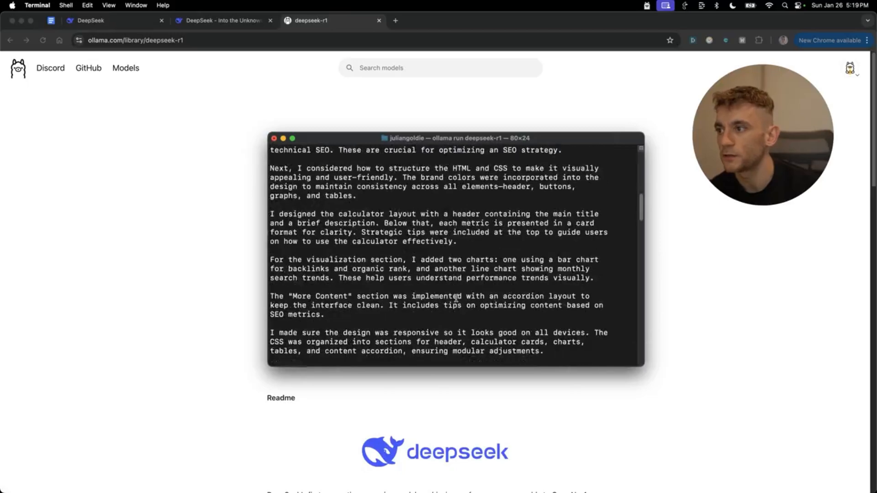
scroll(445, 288, "down", 20)
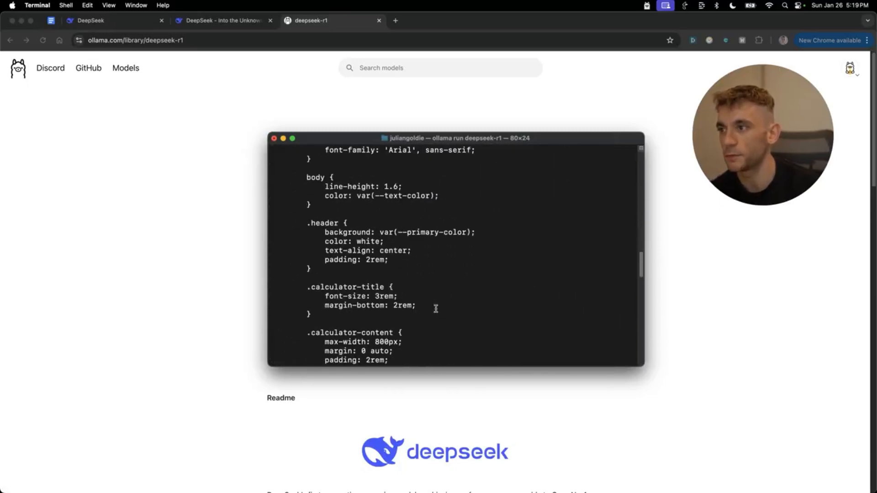
scroll(428, 313, "down", 10)
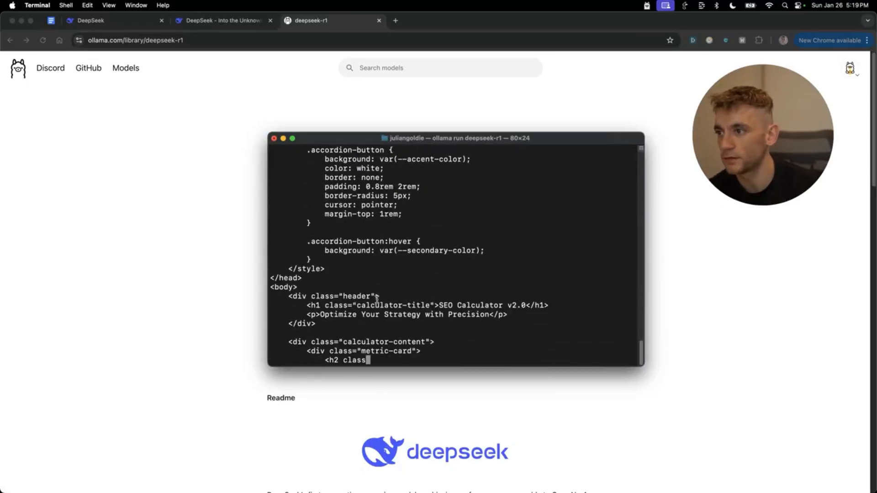
- Browse the deepseek-r1 size dropdown from 1.5b to 671b, then switch back to Terminal
left_click(175, 213)
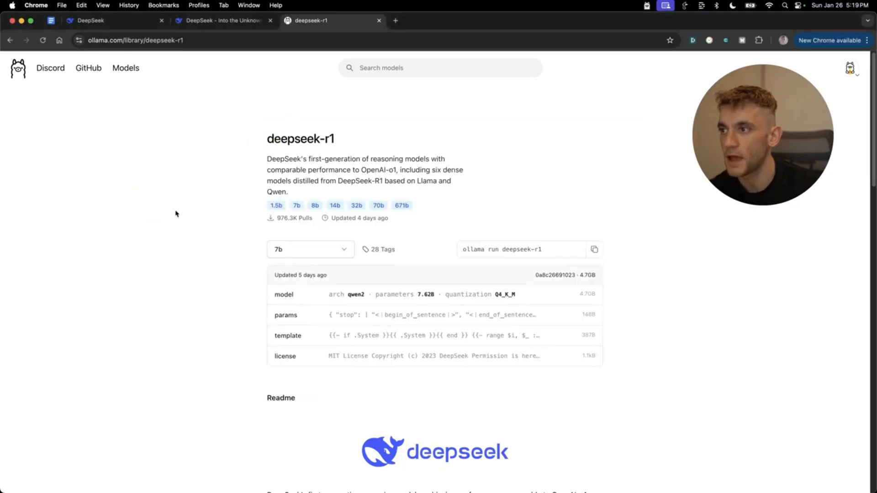
left_click(285, 250)
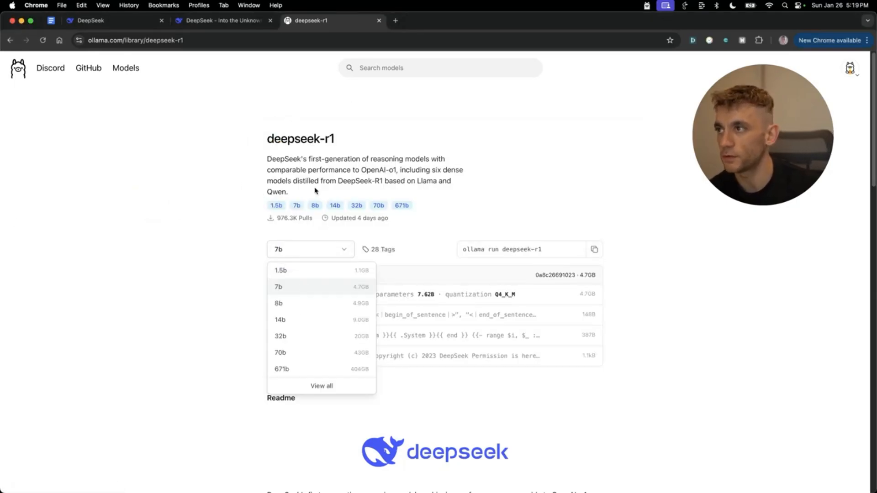
left_click(182, 257)
left_click(317, 254)
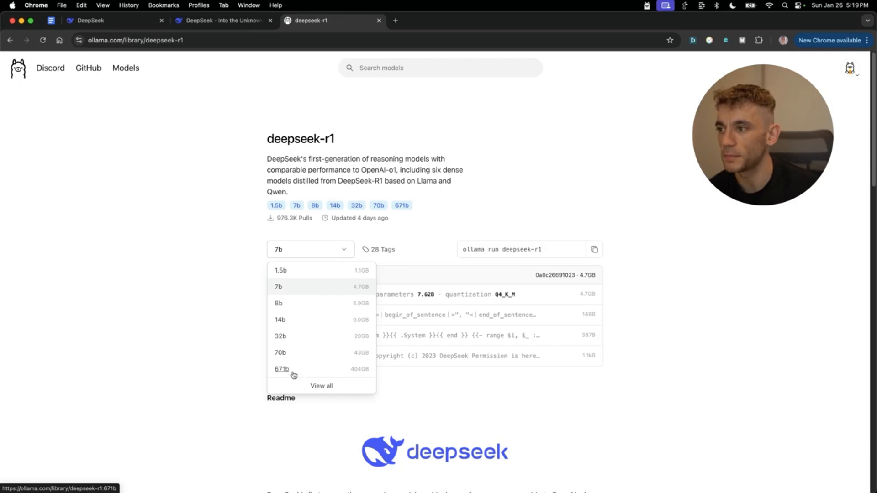
right_click(369, 370)
left_click(183, 346)
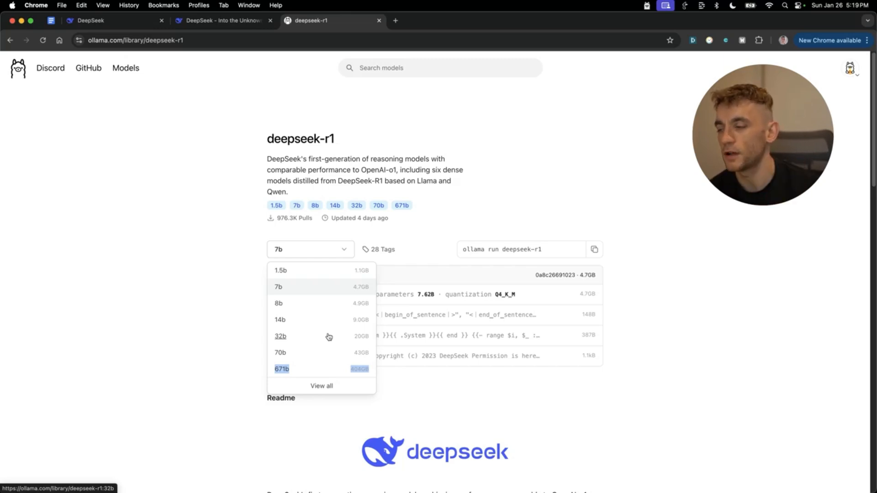
left_click(176, 336)
left_click(305, 250)
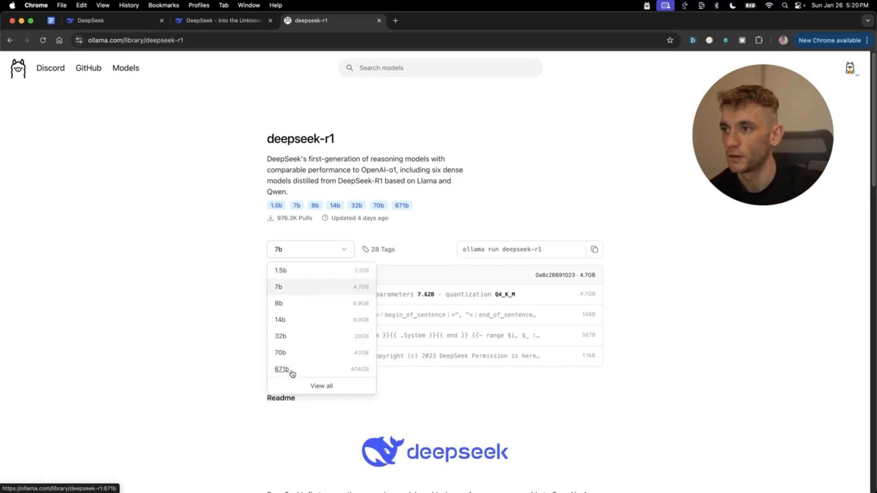
left_click(114, 217)
left_click(287, 249)
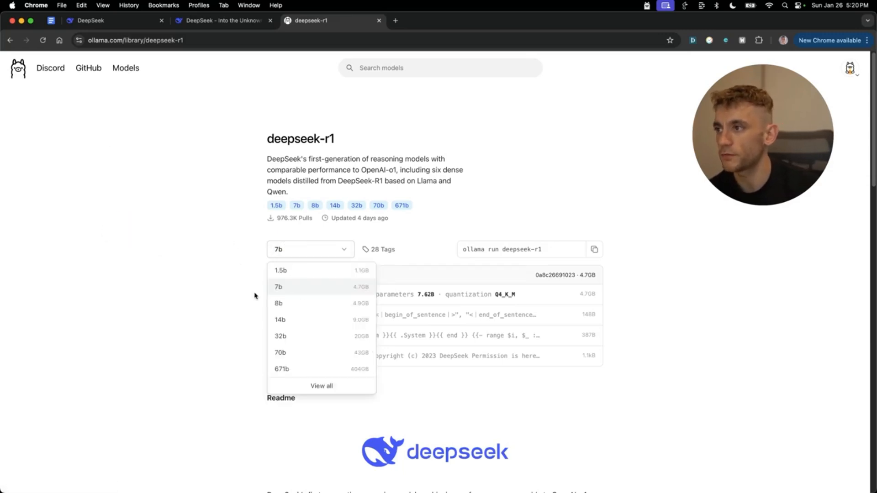
left_click(207, 296)
key("super+Tab")
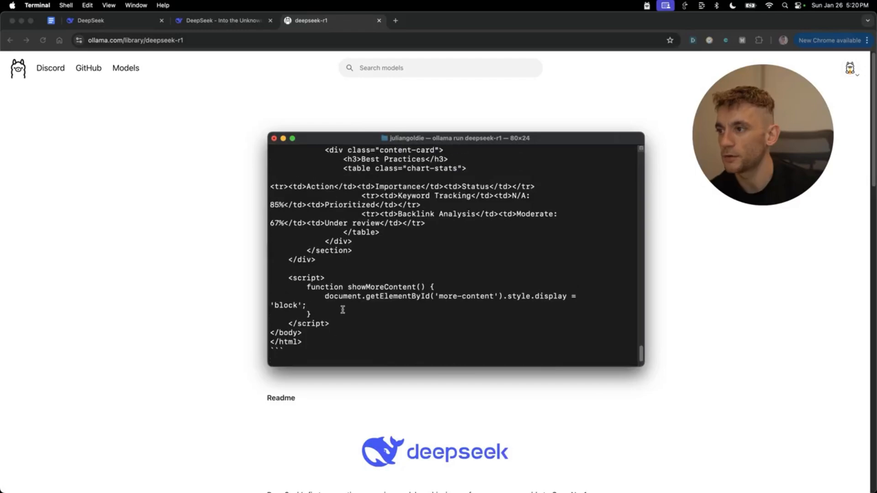
- Copy the SEO calculator HTML from <!DOCTYPE html> through </html> in Terminal
left_click_drag(325, 339, 341, 236)
scroll(342, 237, "up", 20)
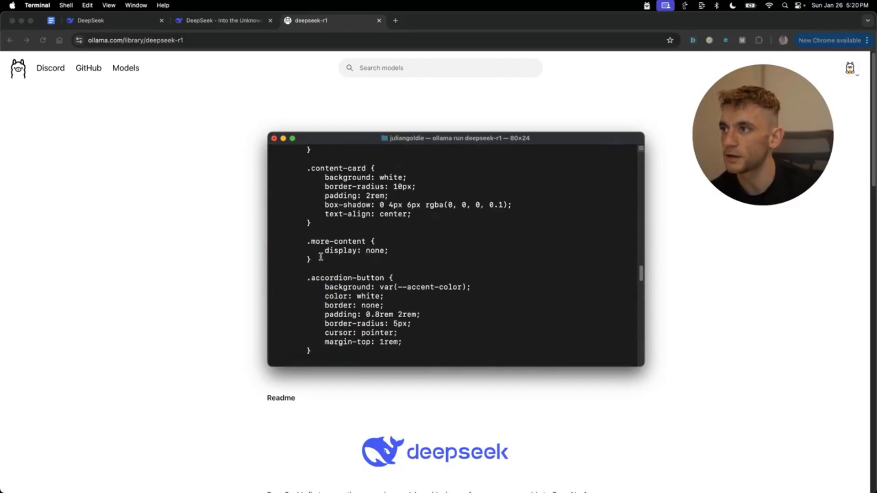
scroll(321, 257, "up", 20)
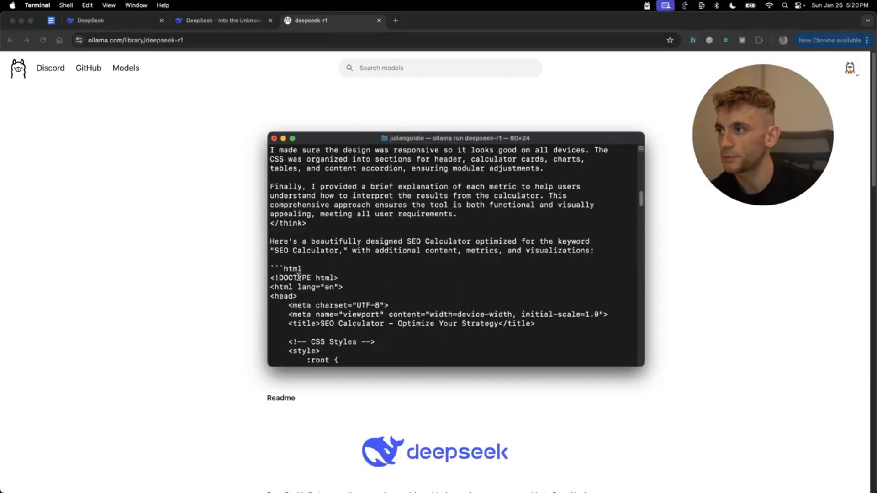
scroll(287, 263, "down", 3)
left_click(270, 206, "shift")
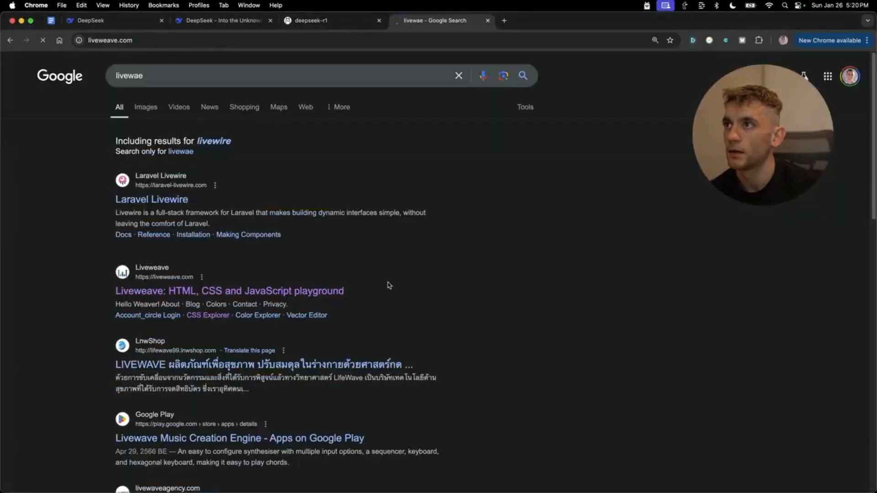
key("Return")
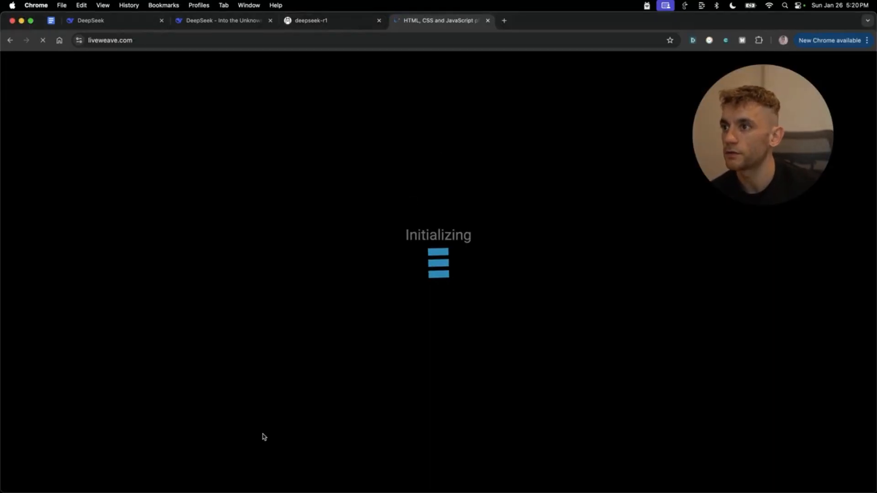
- Replace Liveweave's starter code with the SEO calculator HTML and expand the preview to full width
key("super+a")
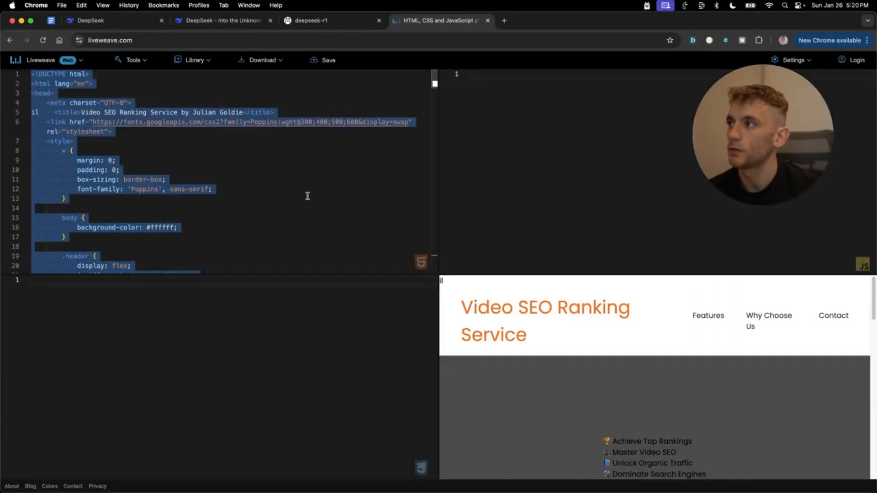
key("super+v")
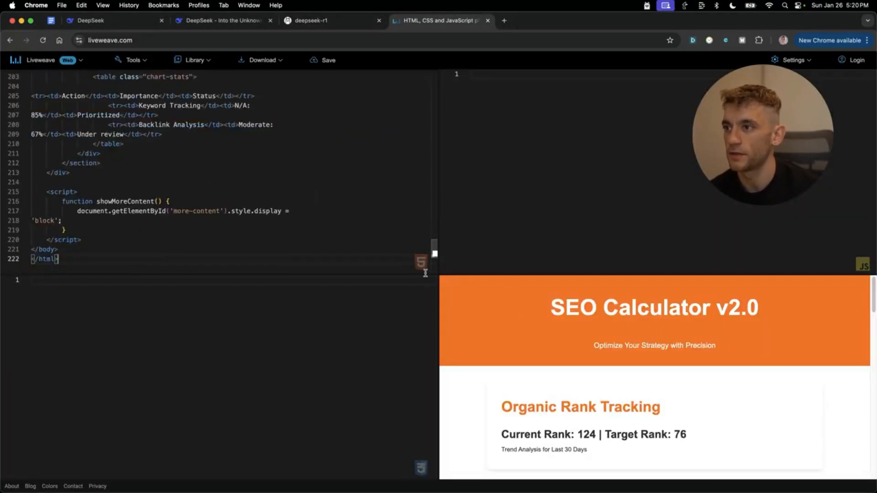
left_click_drag(438, 282, 2, 322)
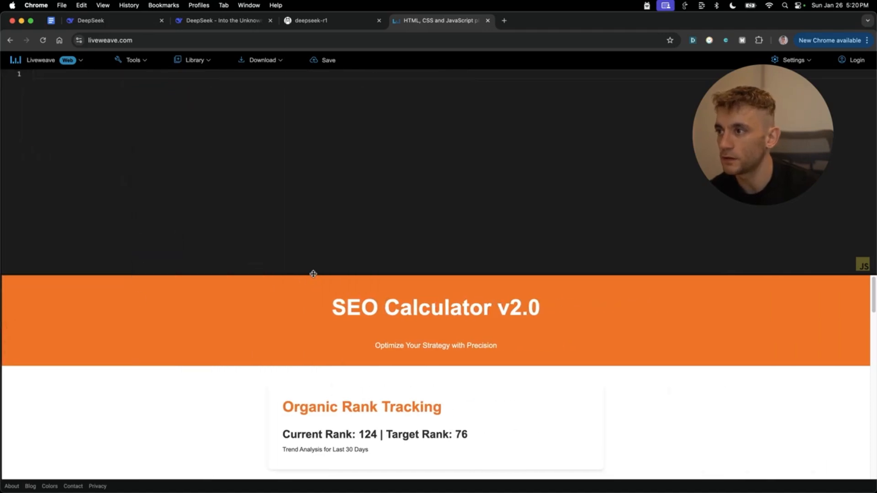
left_click_drag(313, 274, 319, 29)
left_click_drag(316, 193, 318, 194)
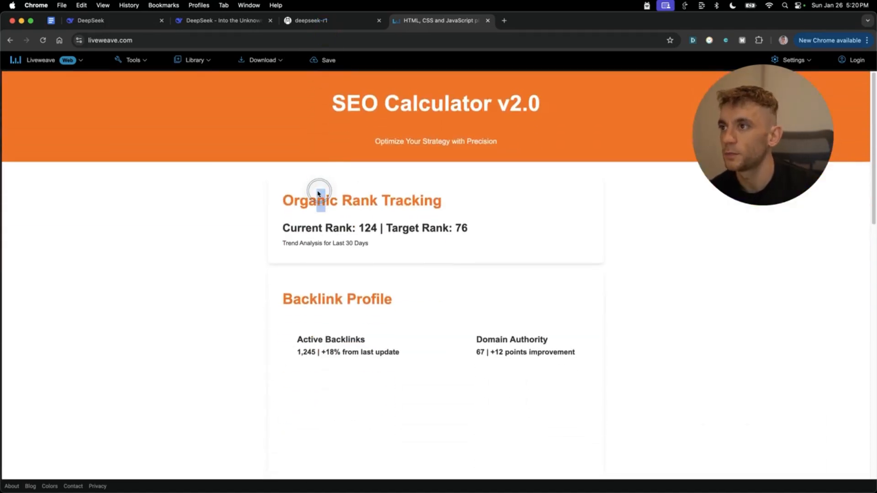
left_click(519, 229)
scroll(507, 297, "down", 10)
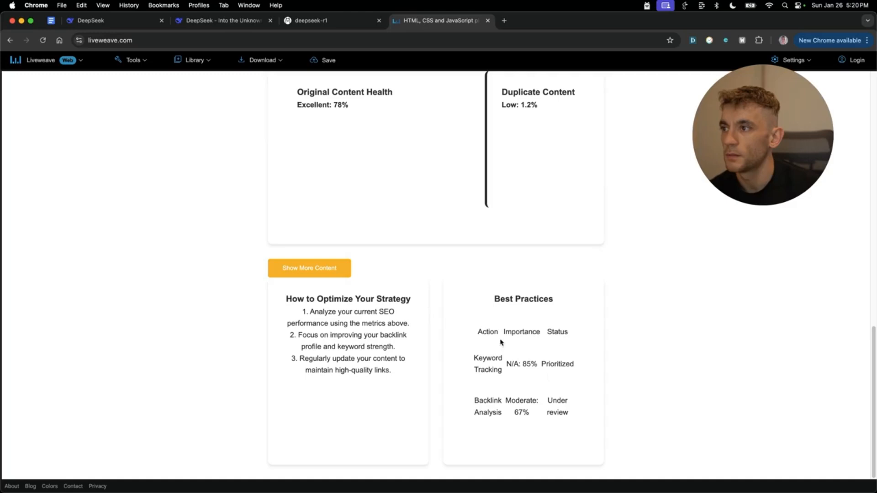
left_click(279, 271)
- Close the Liveweave tab and scroll through the Space Invaders game code in the DeepSeek chat
key("super+w")
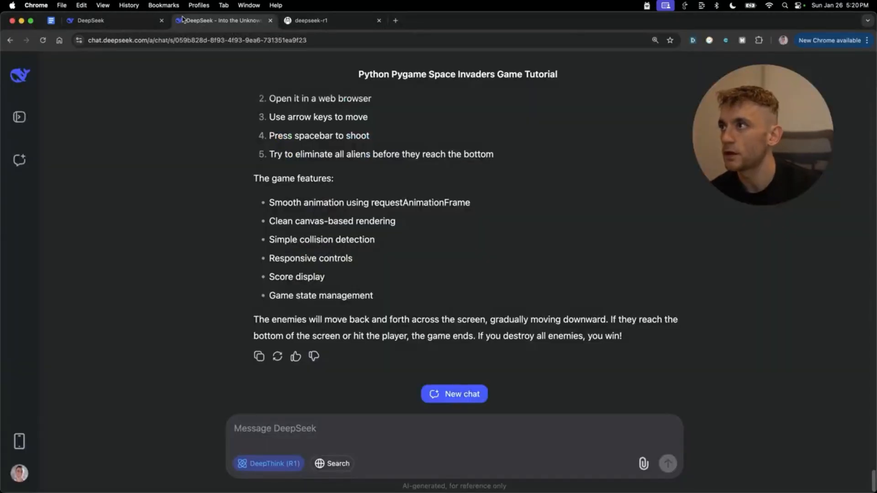
left_click(179, 40)
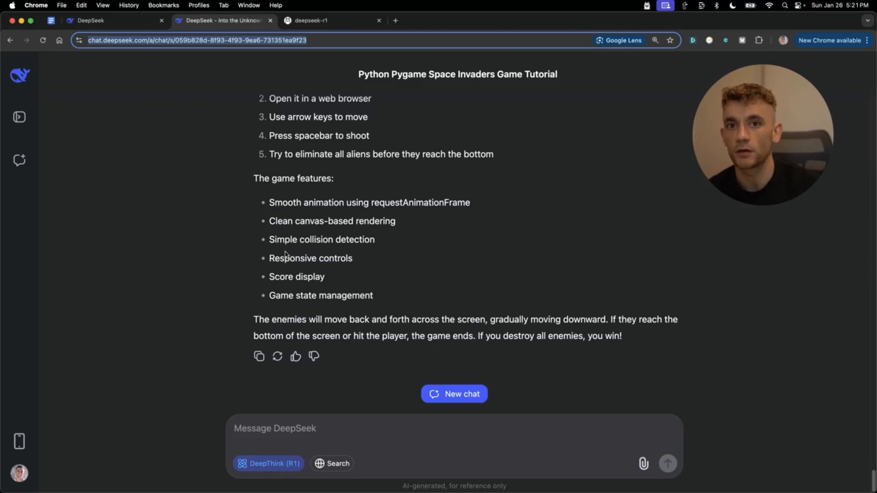
left_click(354, 203)
scroll(394, 249, "up", 20)
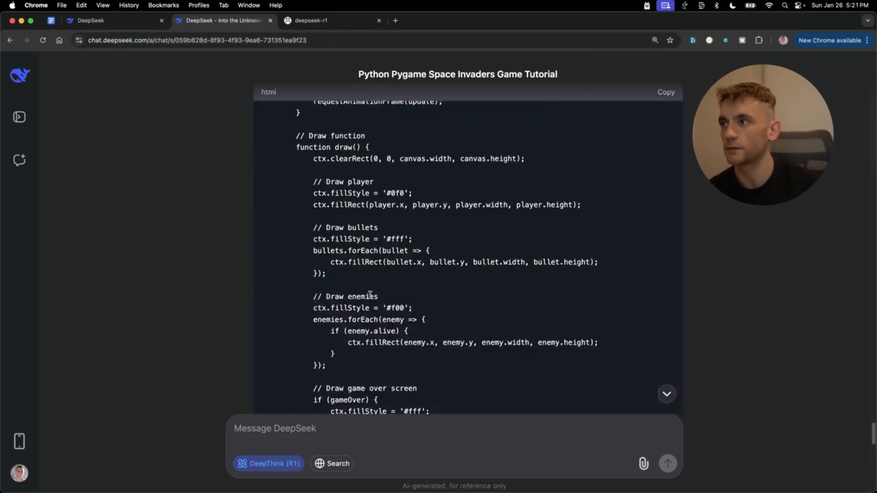
scroll(550, 206, "up", 15)
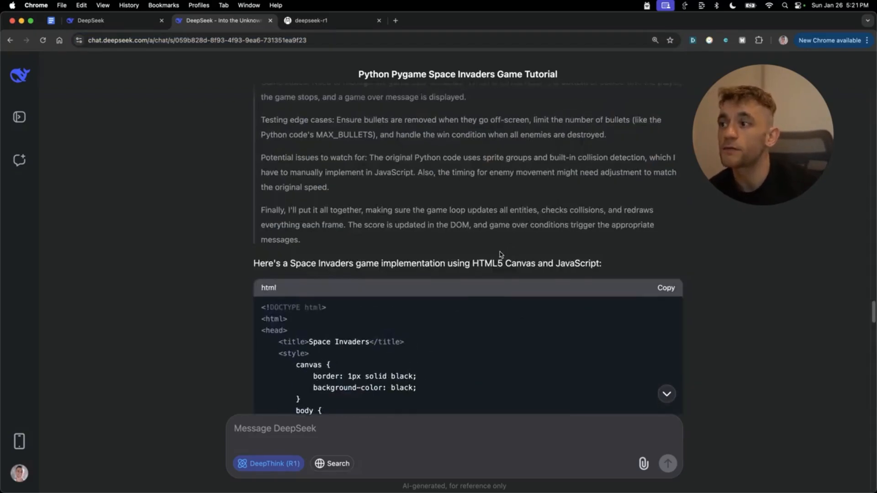
scroll(501, 254, "down", 10)
scroll(449, 349, "down", 7)
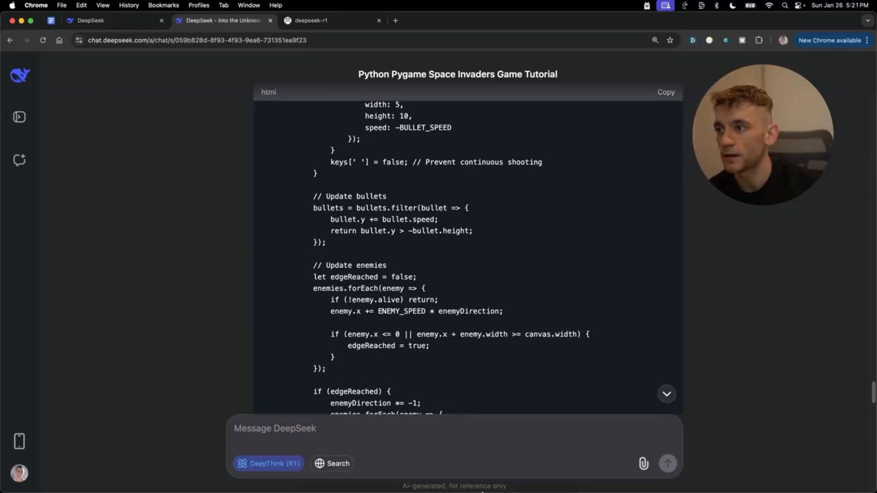
- Review the ollama run deepseek-r1 session output in Terminal
mouse_move(494, 478)
left_click(512, 466)
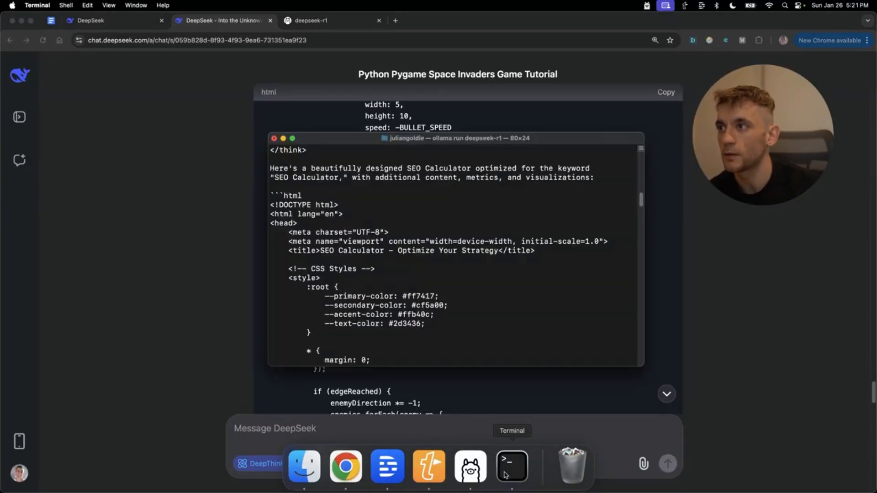
left_click_drag(437, 159, 543, 159)
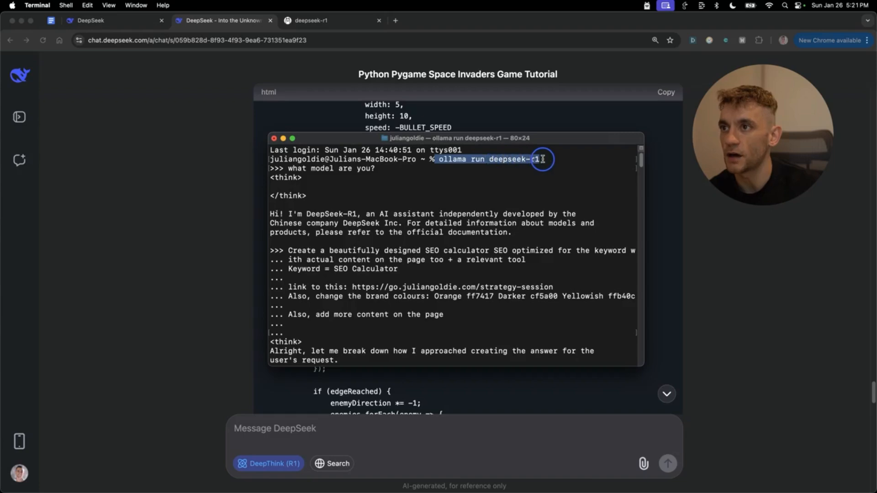
left_click(340, 215)
scroll(388, 256, "down", 15)
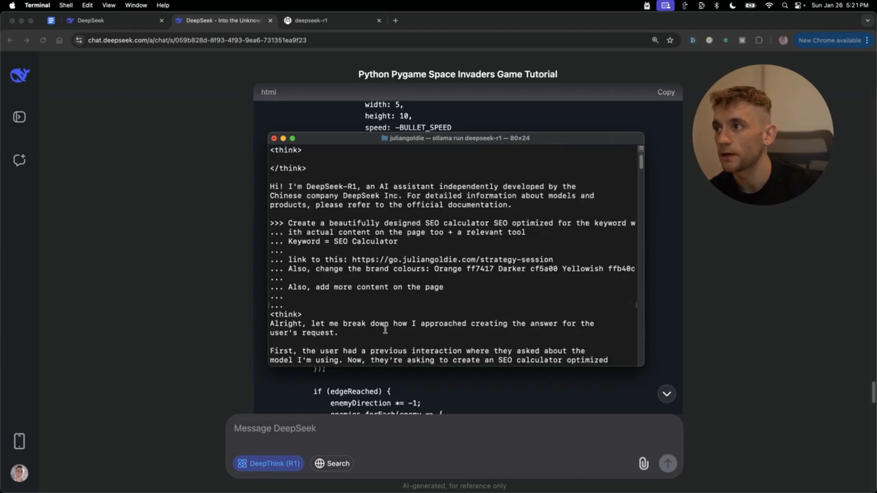
scroll(441, 306, "down", 5)
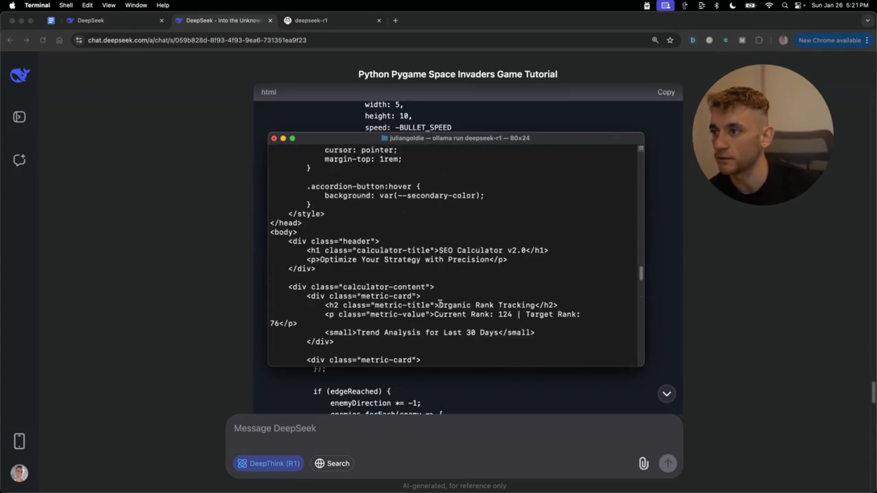
- Quit Terminal from its Dock icon menu
left_click(446, 374)
mouse_move(451, 491)
left_click(512, 466)
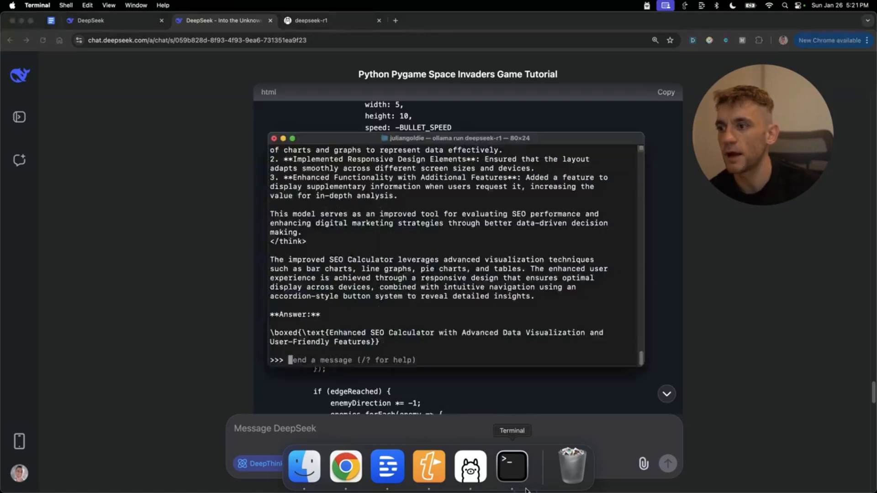
right_click(512, 466)
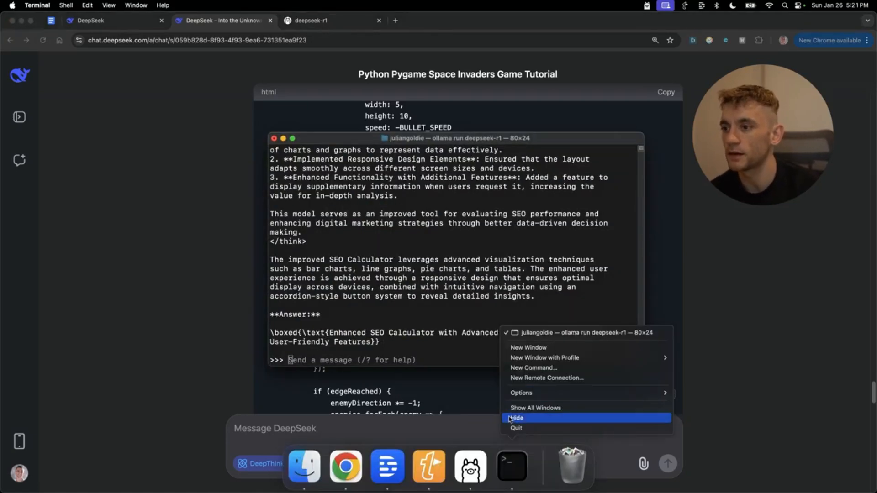
left_click(514, 429)
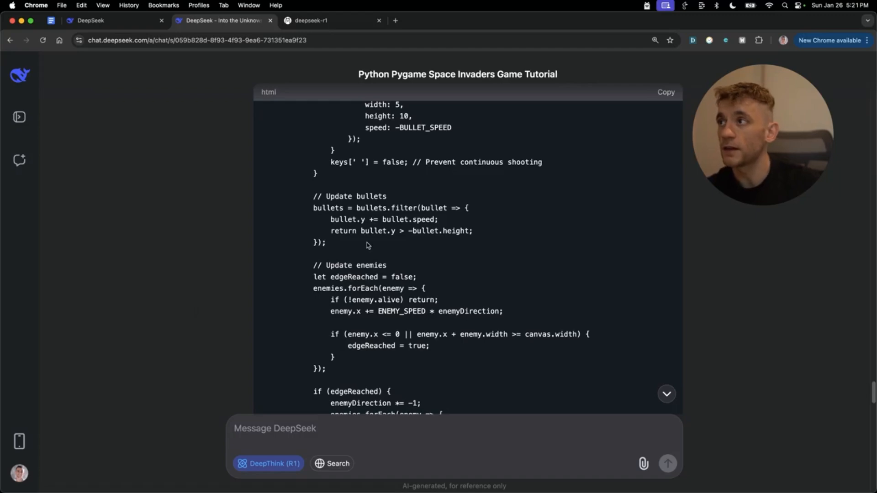
- Look over the list of game features in DeepSeek's Space Invaders reply
scroll(388, 393, "down", 15)
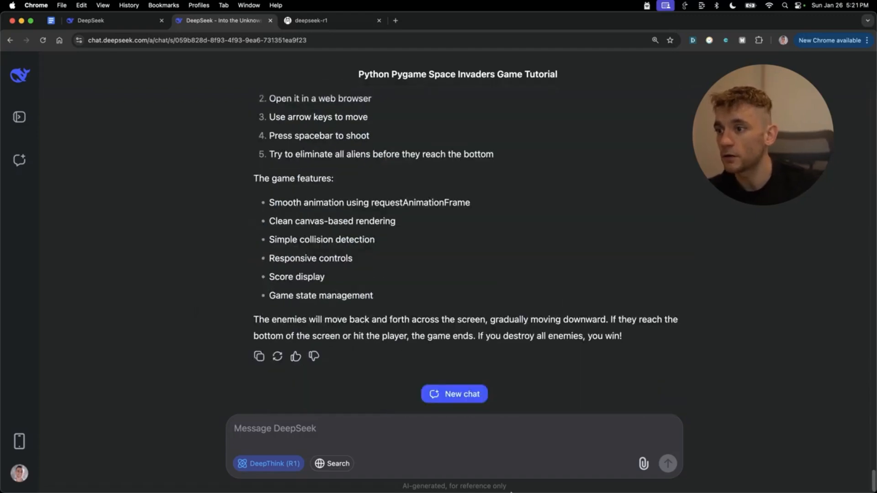
left_click(511, 409)
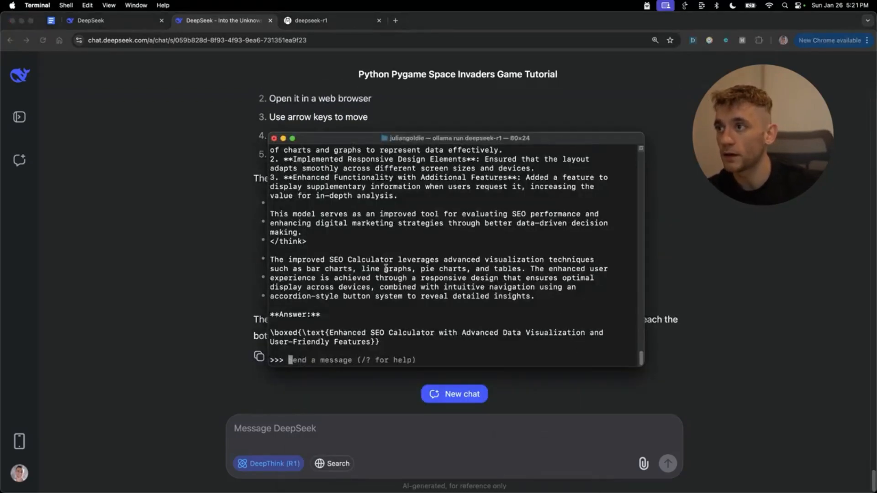
left_click(283, 138)
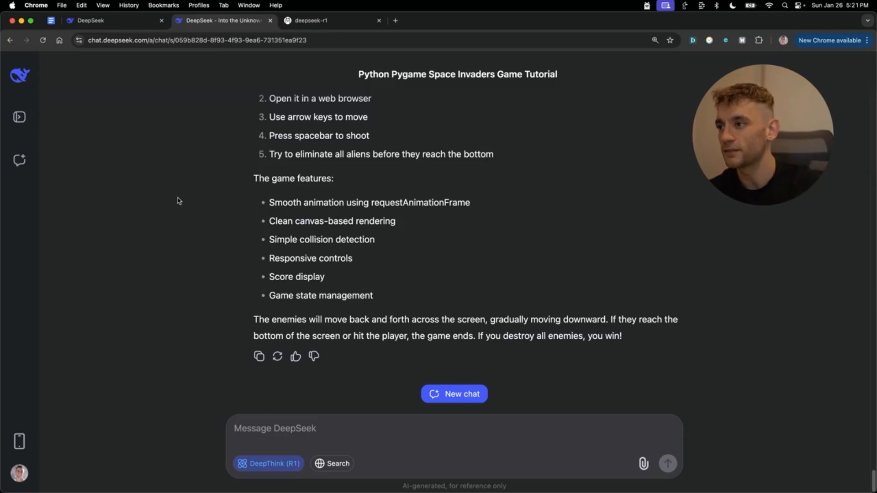
left_click_drag(237, 178, 441, 302)
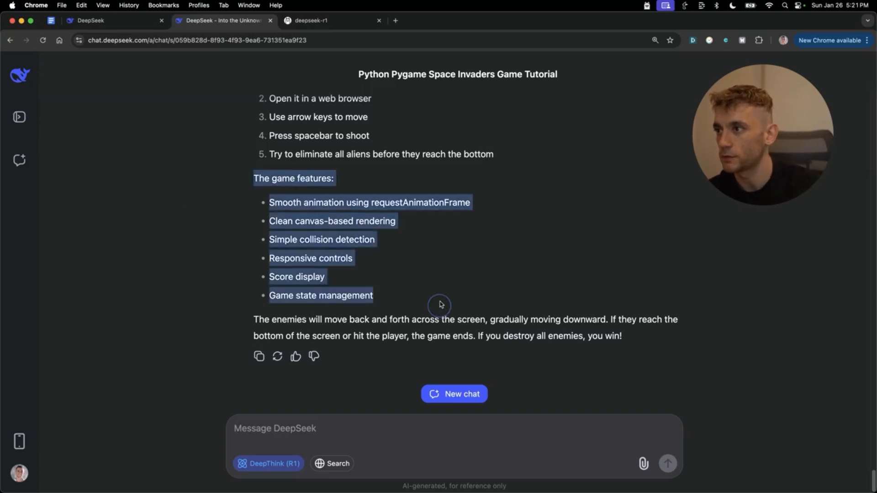
left_click(441, 303)
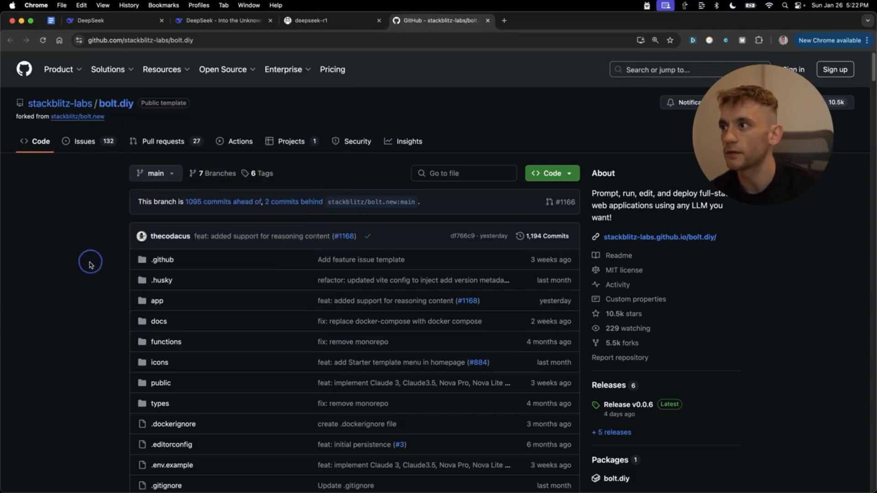
- Scroll the bolt.diy README to the 'Setup Using Git' instructions and bring up Ollama's Dock menu
scroll(325, 366, "down", 10)
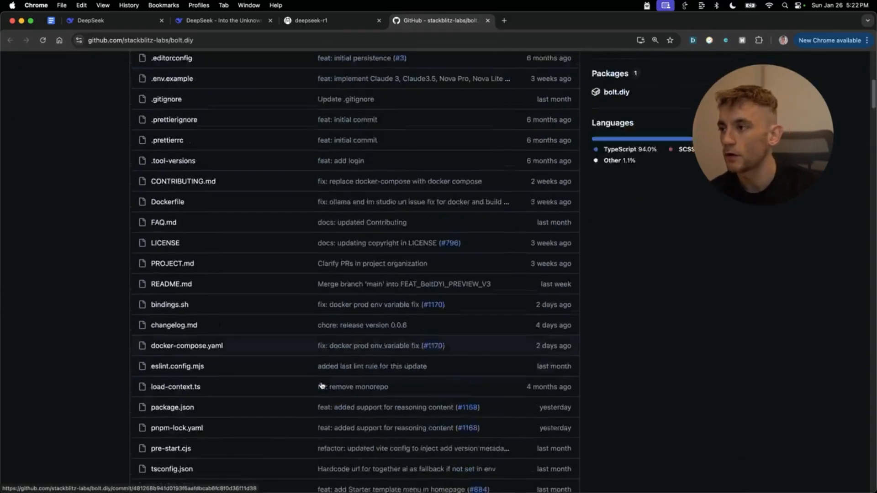
scroll(321, 386, "down", 10)
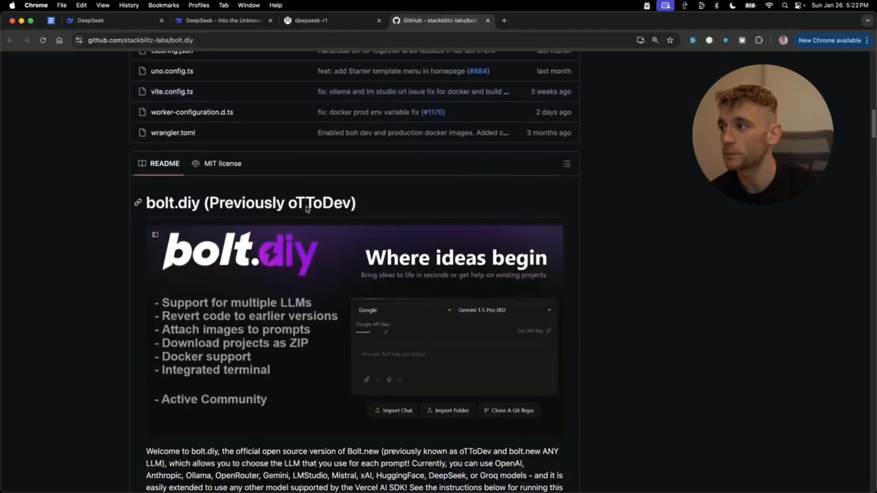
scroll(502, 360, "down", 7)
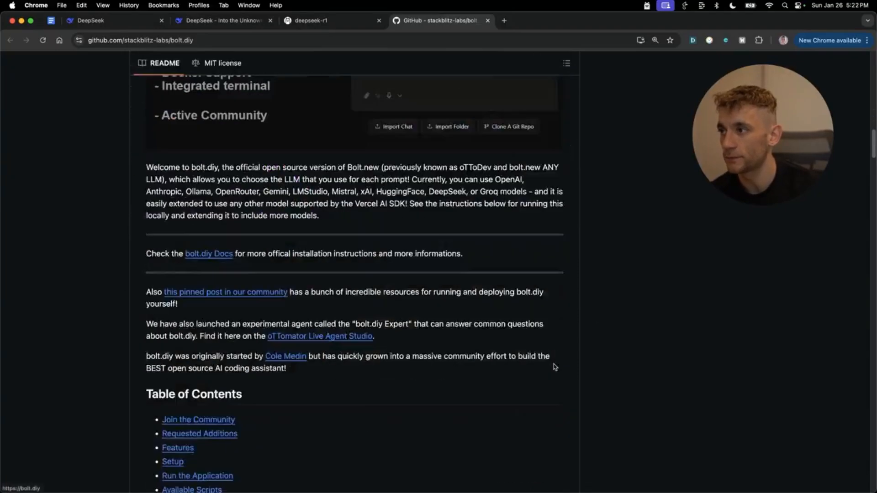
scroll(554, 368, "up", 14)
scroll(555, 375, "down", 8)
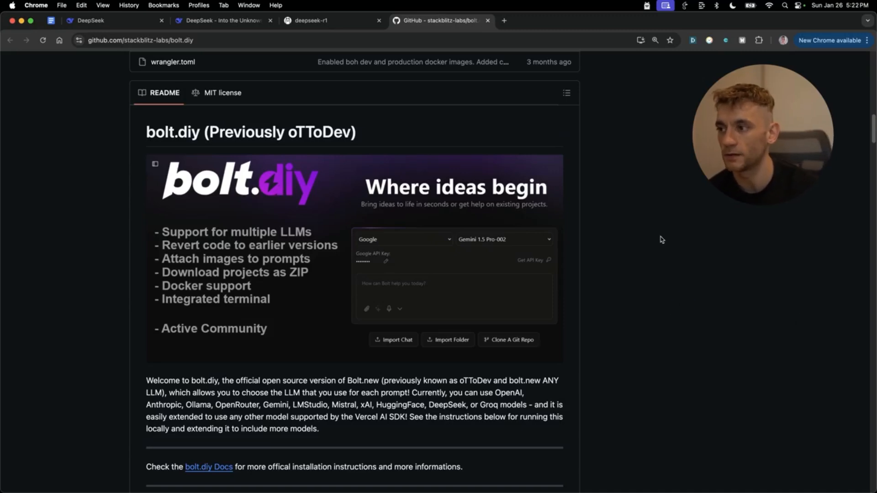
scroll(661, 240, "down", 20)
scroll(436, 322, "up", 10)
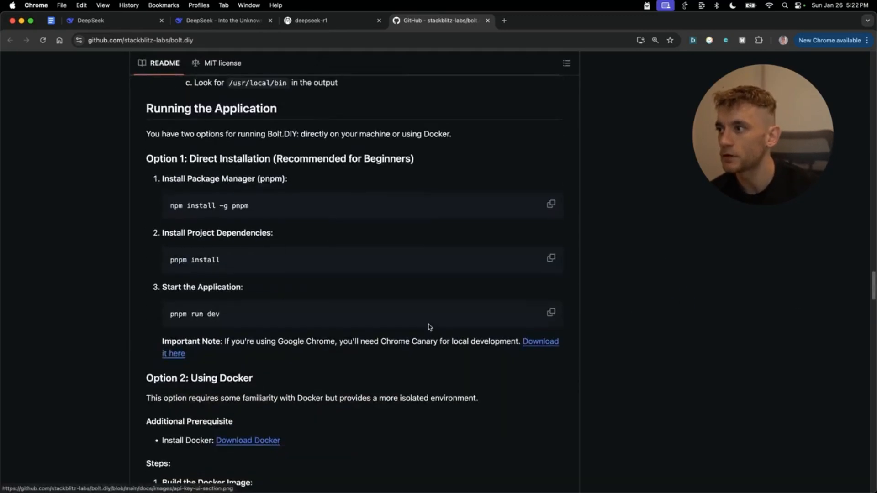
scroll(434, 274, "up", 3)
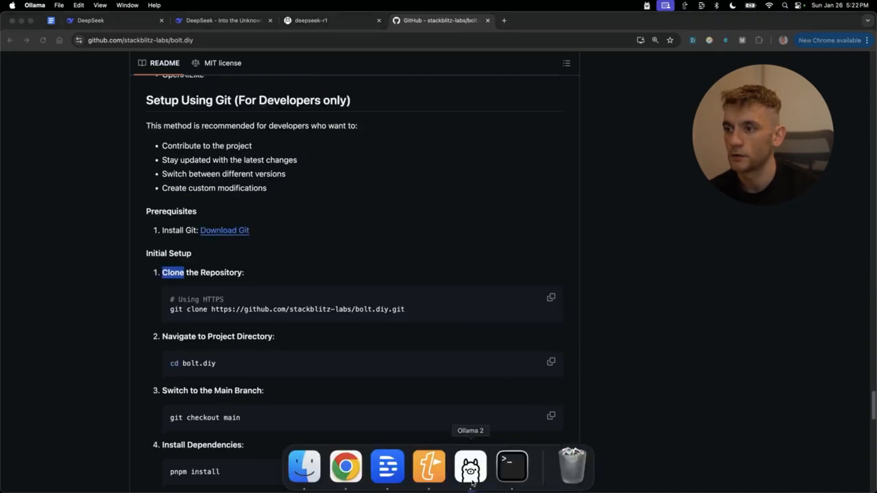
right_click(473, 463)
- Quit Ollama and the old Terminal, then launch a fresh Terminal via Spotlight
left_click(470, 428)
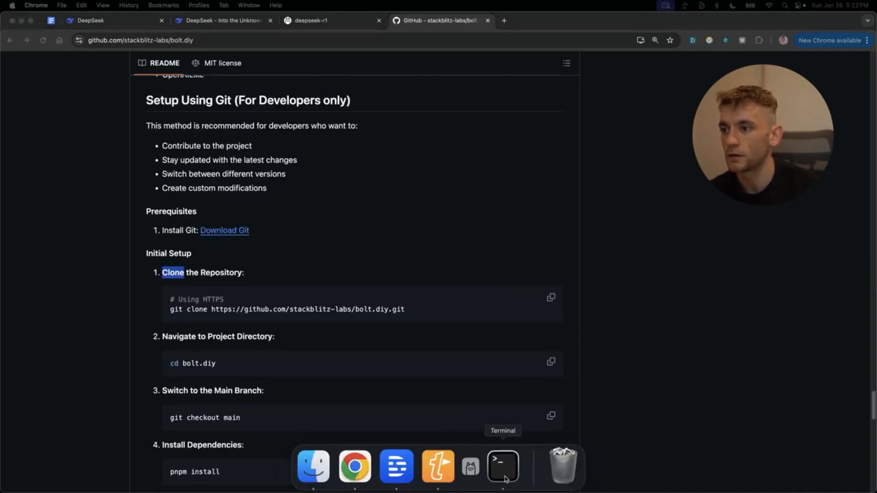
right_click(494, 466)
left_click(493, 427)
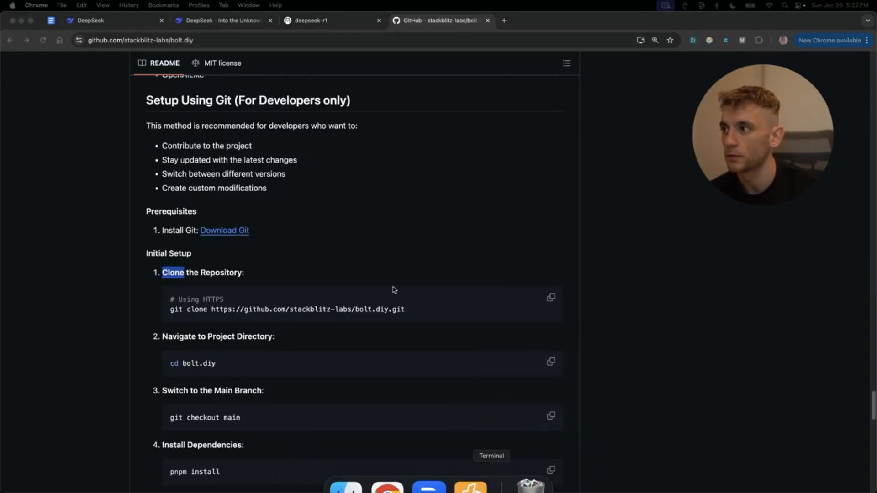
key("super+space")
type("ter")
key("Return")
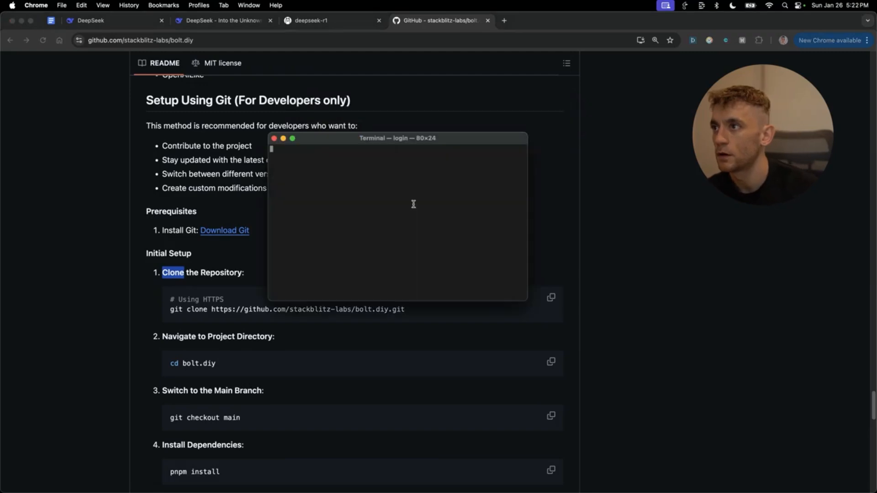
- Clone the bolt.diy repository and cd into the bolt.diy folder
left_click(581, 304)
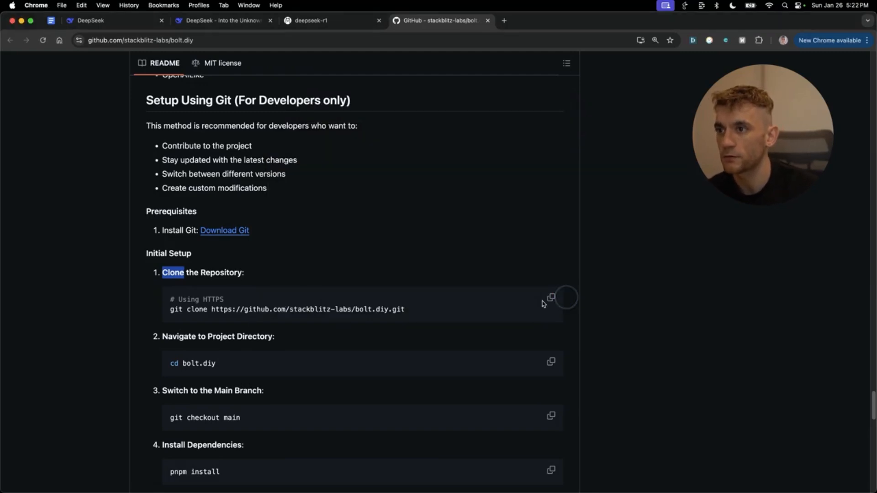
left_click(492, 477)
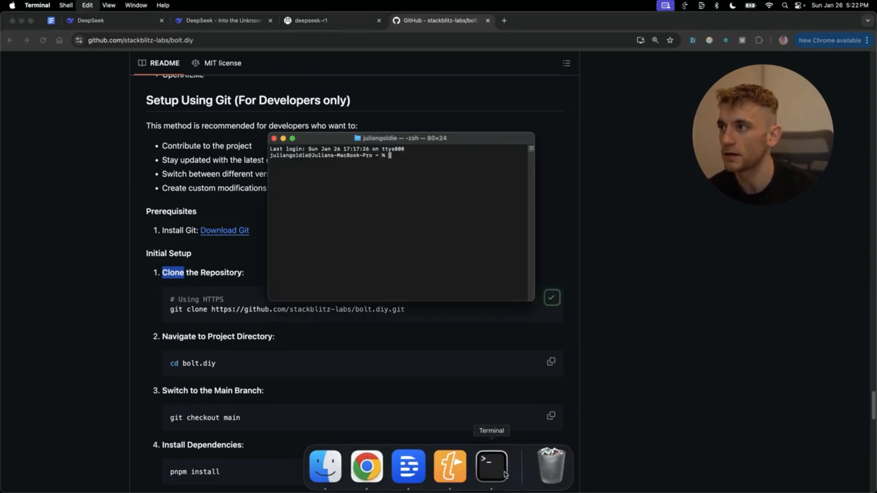
key("super+v")
key("Return")
left_click(489, 397)
left_click(558, 362)
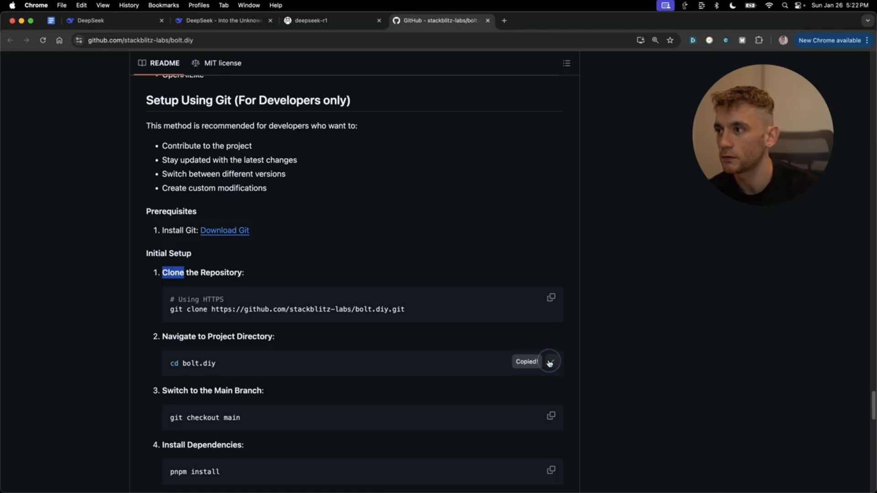
left_click(493, 475)
key("super+v")
key("Return")
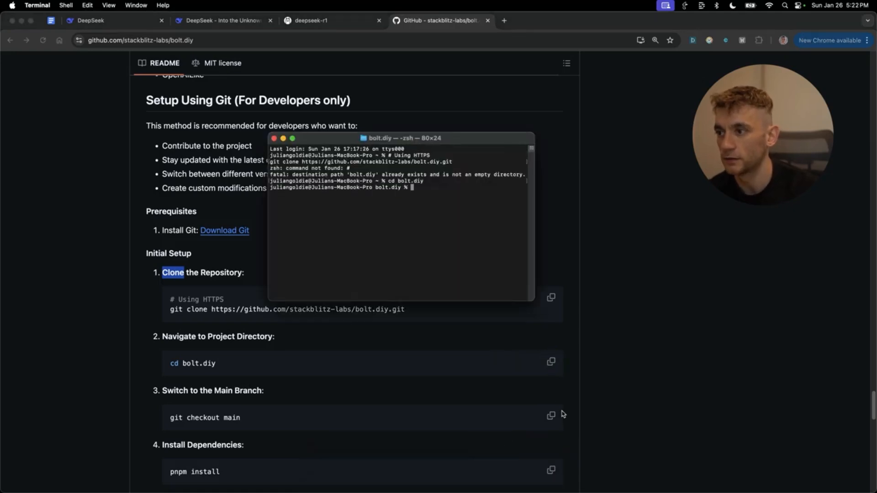
- Run git checkout main and pnpm install in the bolt.diy folder
left_click(564, 414)
left_click(552, 415)
left_click(502, 477)
key("super+v")
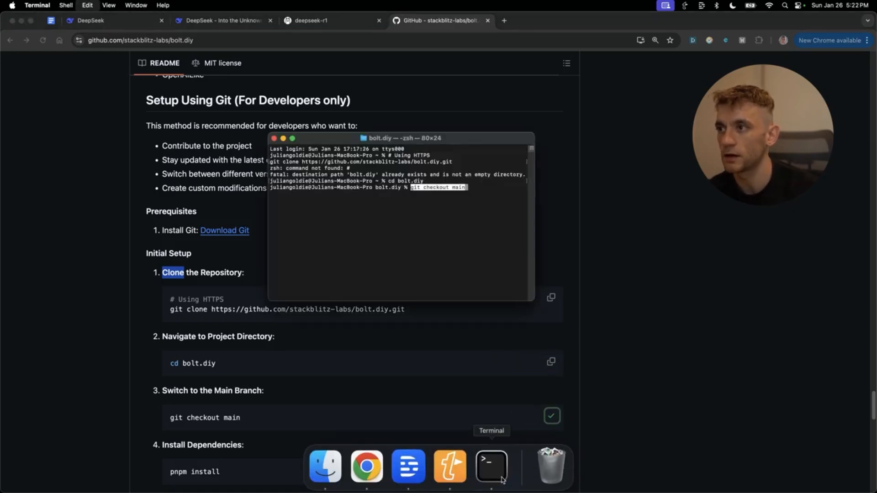
key("Return")
left_click(555, 451)
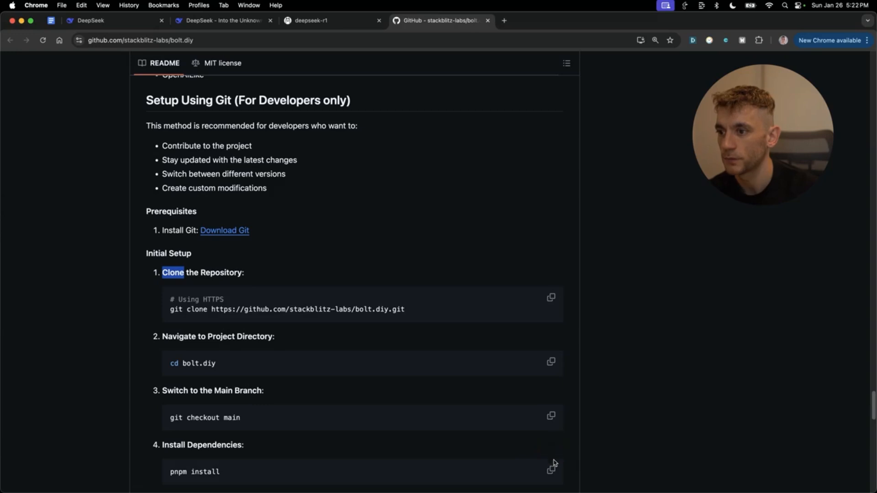
left_click(552, 467)
left_click(485, 468)
key("super+v")
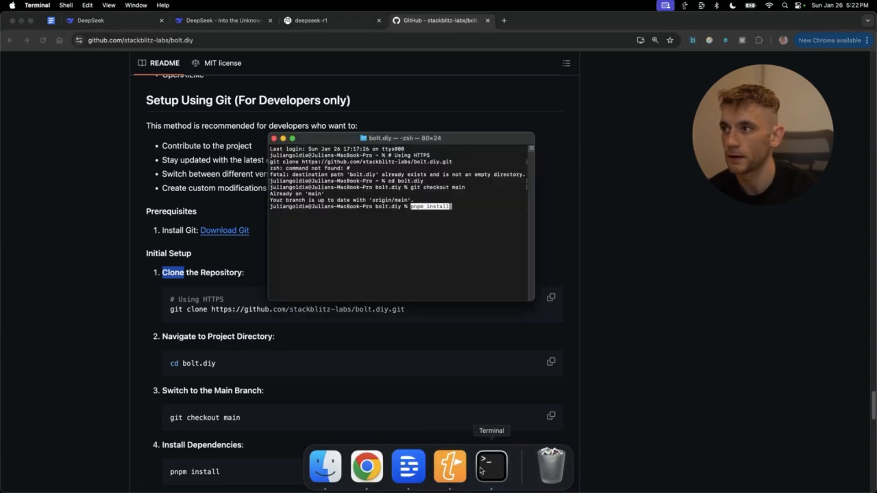
key("Return")
- Start the dev server with pnpm run dev and copy the localhost:5173 address
scroll(457, 388, "down", 4)
left_click(554, 437)
left_click(552, 433)
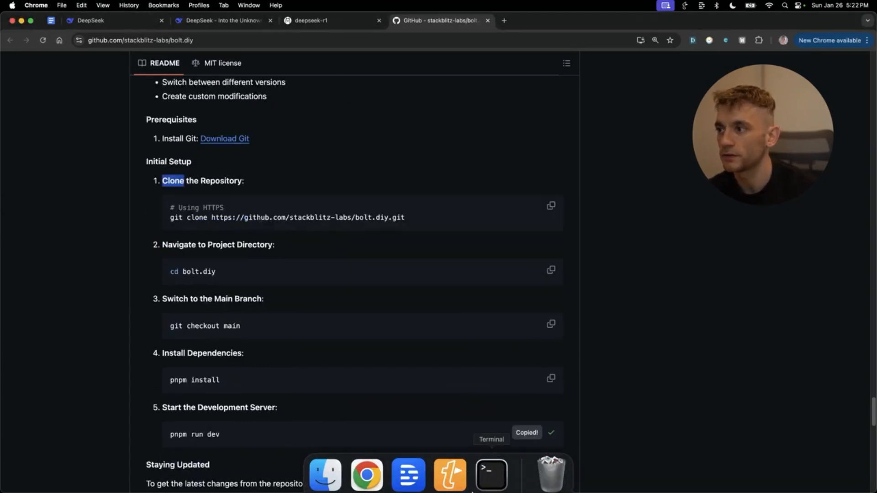
left_click(541, 386)
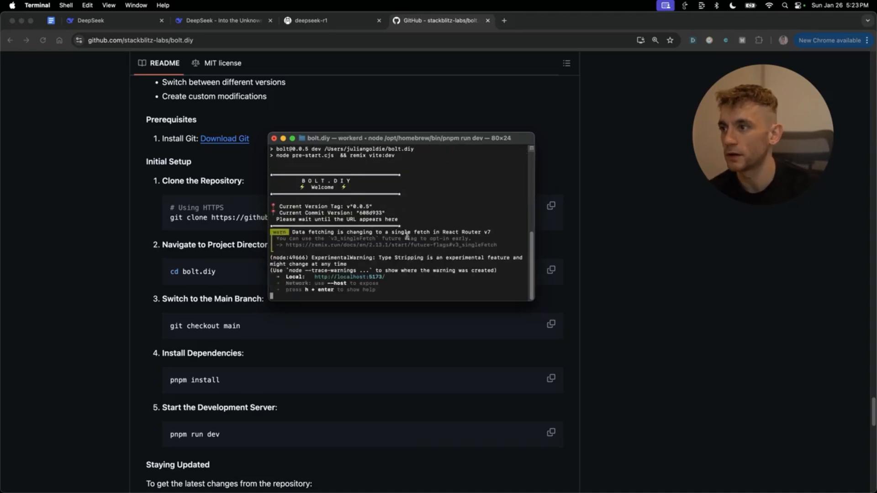
double_click(347, 276)
key("super+c")
scroll(366, 221, "up", 10)
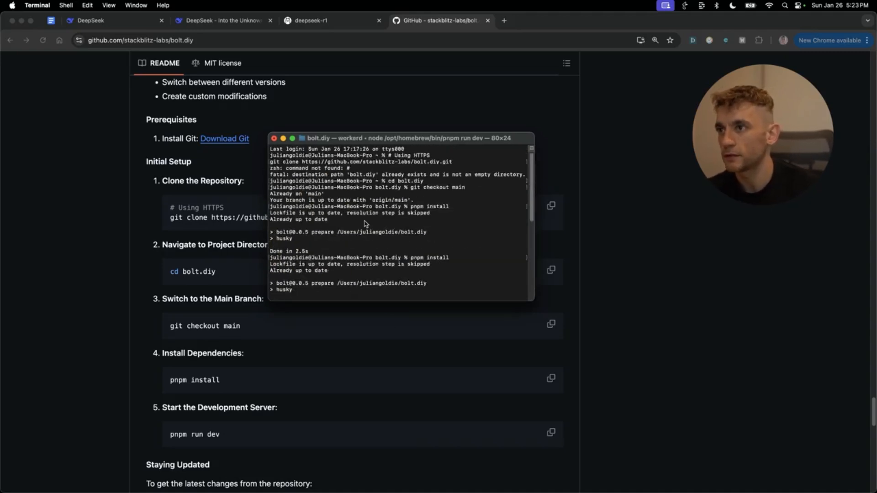
scroll(293, 174, "down", 10)
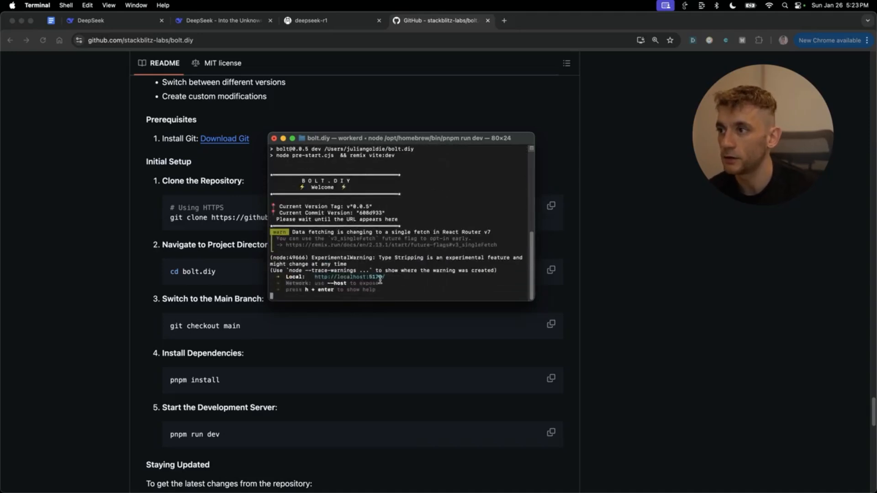
left_click_drag(384, 277, 309, 279)
- Open bolt.diy at localhost:5173, preview the Video SEO Ranking Service chat, then browse the chat list
left_click(313, 278, "super")
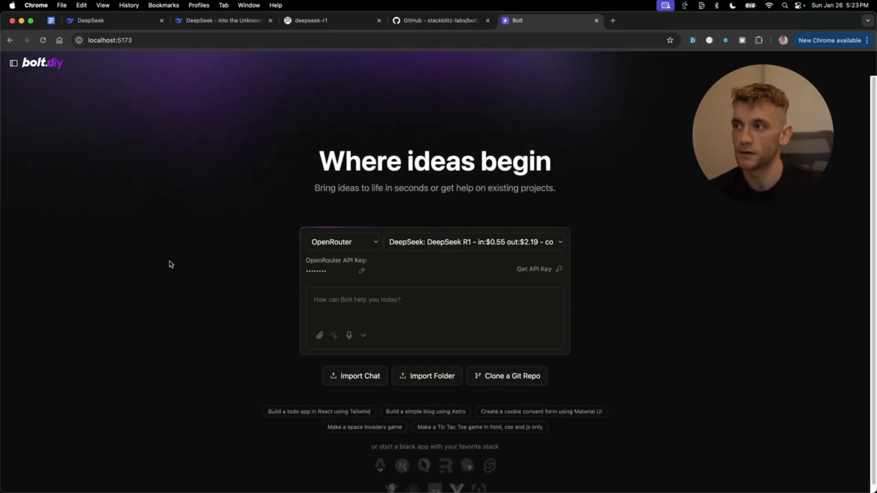
mouse_move(9, 242)
left_click(77, 245)
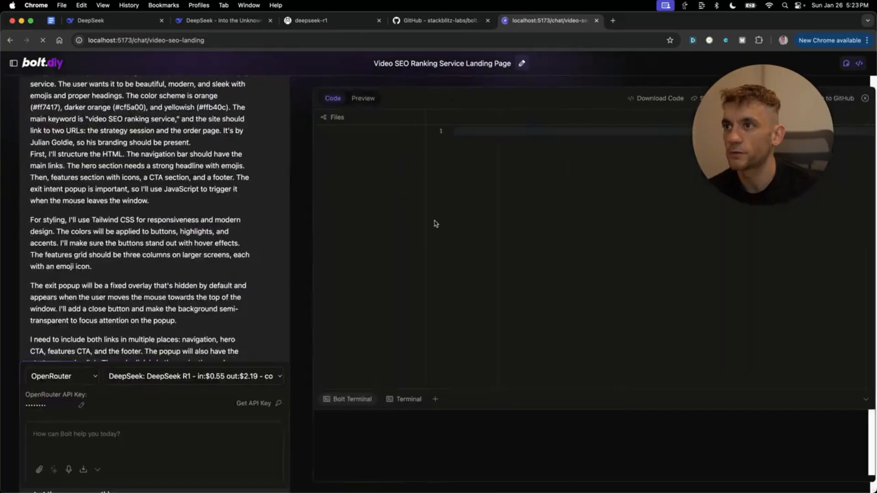
left_click(351, 101)
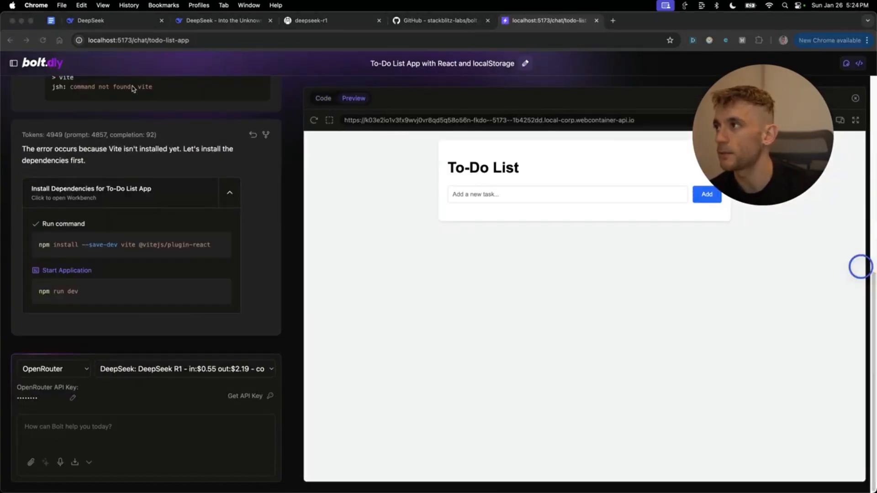
mouse_move(13, 74)
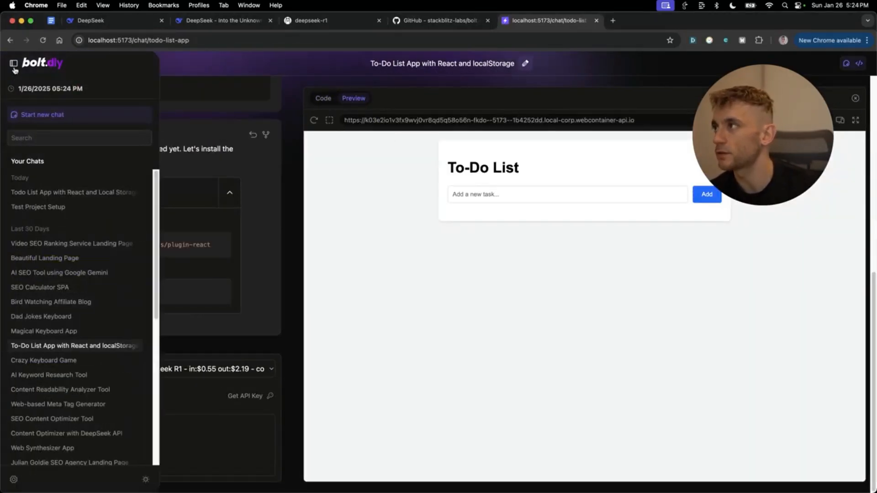
scroll(27, 425, "down", 2)
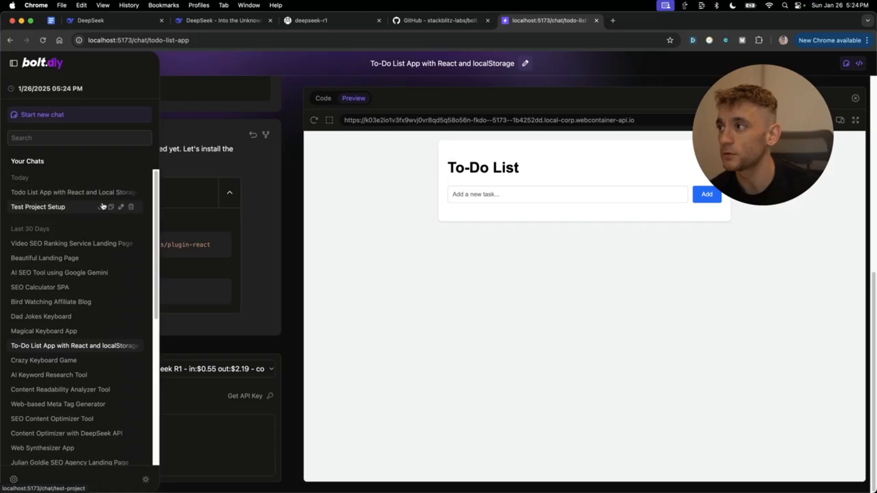
- Add a to-do task named 'test' in the To-Do List preview
triple_click(579, 168)
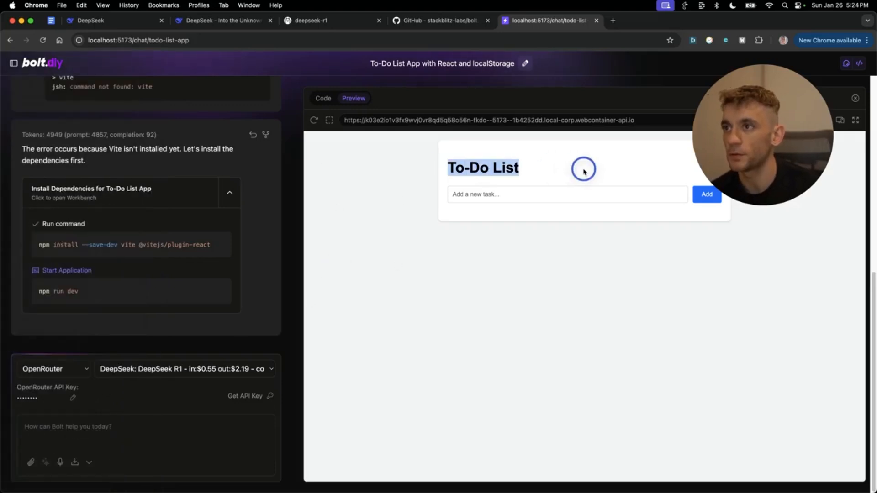
left_click(560, 199)
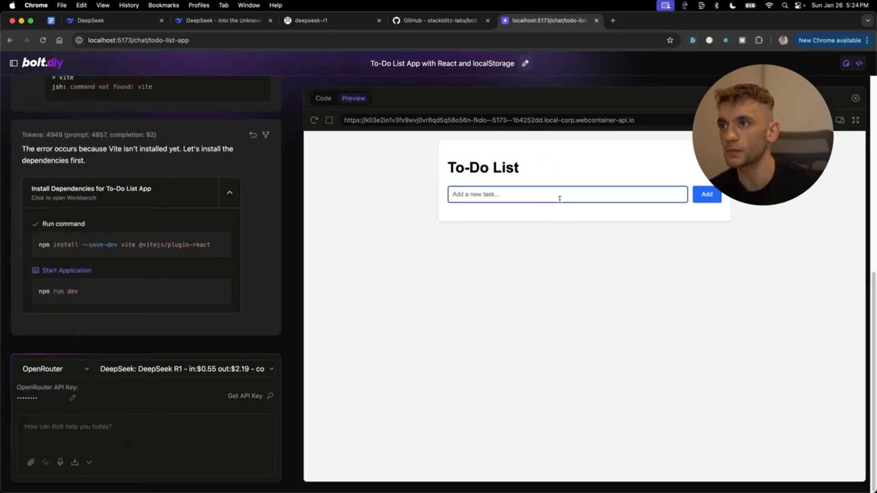
type("test")
key("Return")
left_click(493, 212)
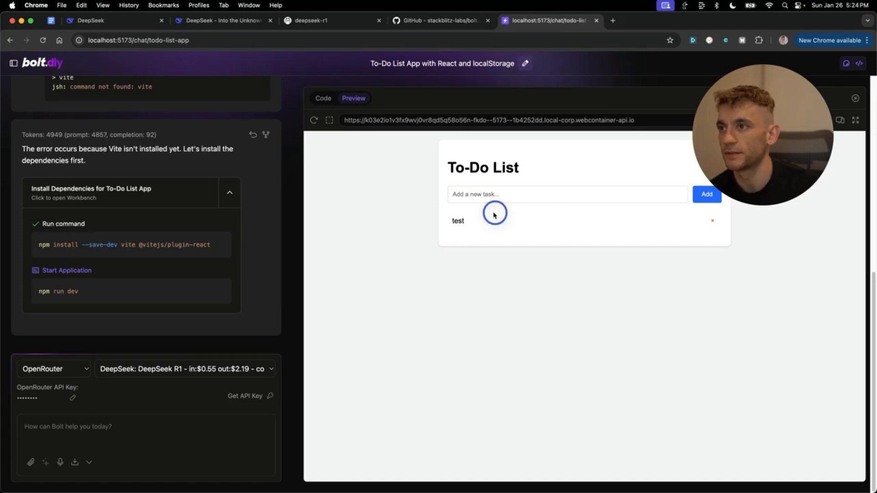
- Switch to Code view, then return to the bolt.diy home page
left_click(736, 150)
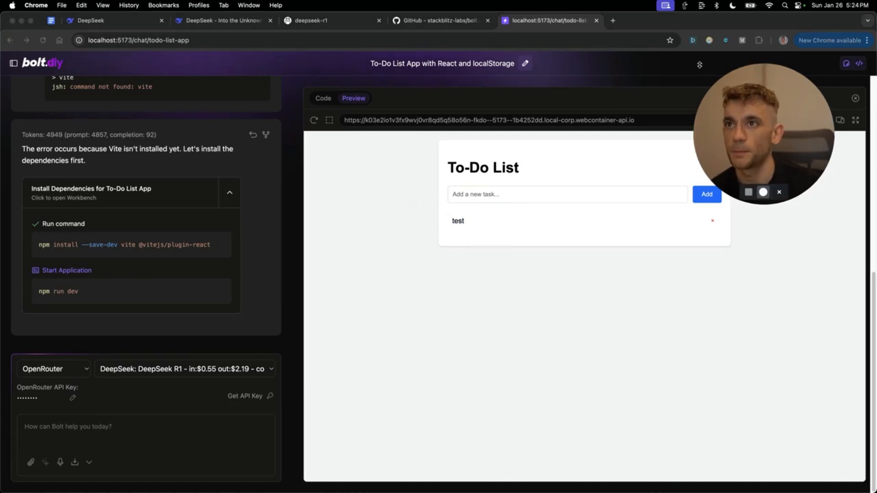
left_click_drag(700, 64, 712, 78)
left_click(744, 327)
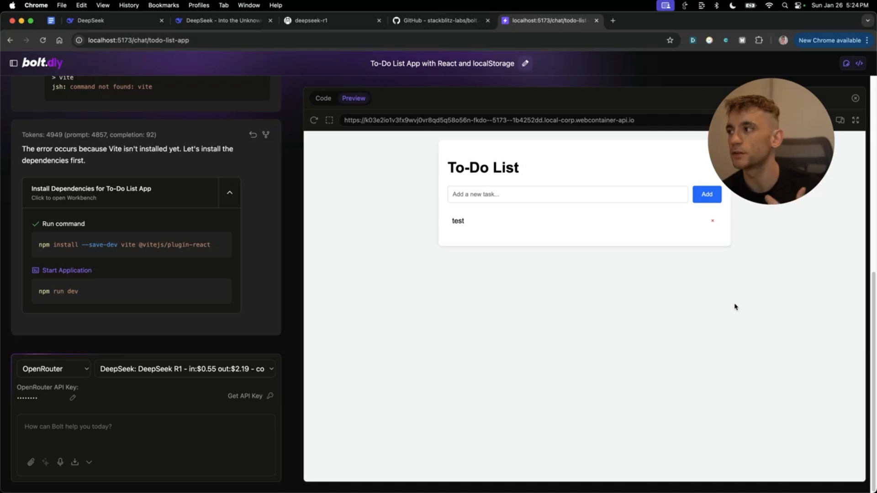
left_click(323, 98)
left_click(44, 61)
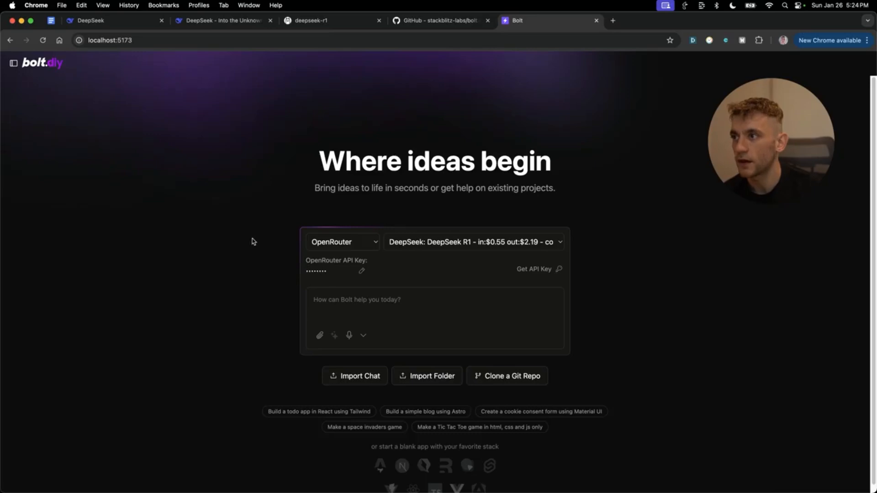
- Close the deepseek-r1 and GitHub tabs and try the Deepseek provider, keeping Deepseek-Coder
left_click(374, 243)
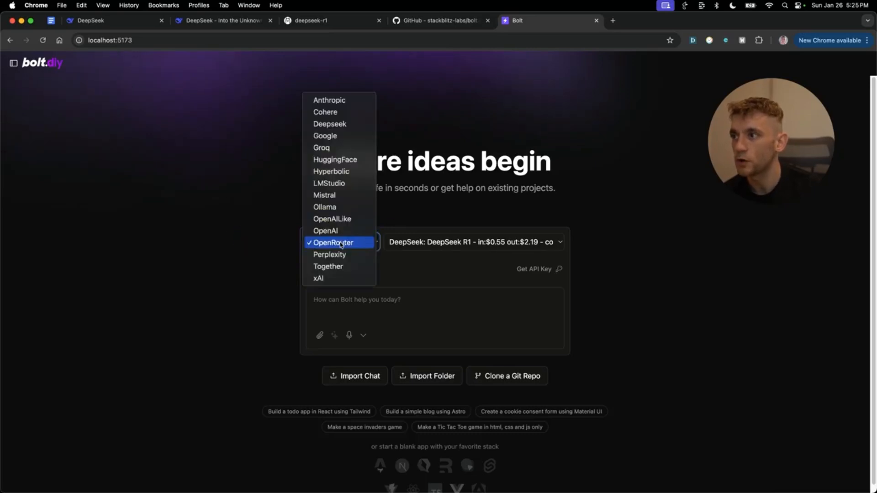
left_click(228, 259)
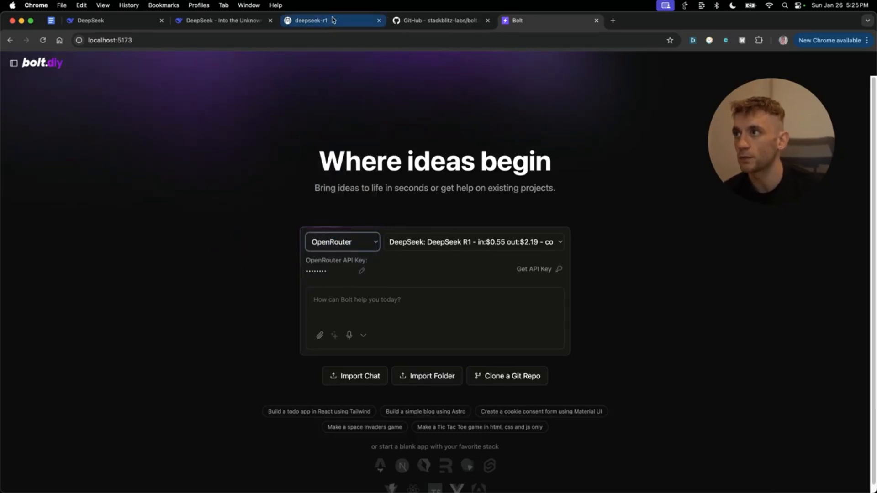
left_click(379, 20)
left_click(379, 20)
left_click(347, 243)
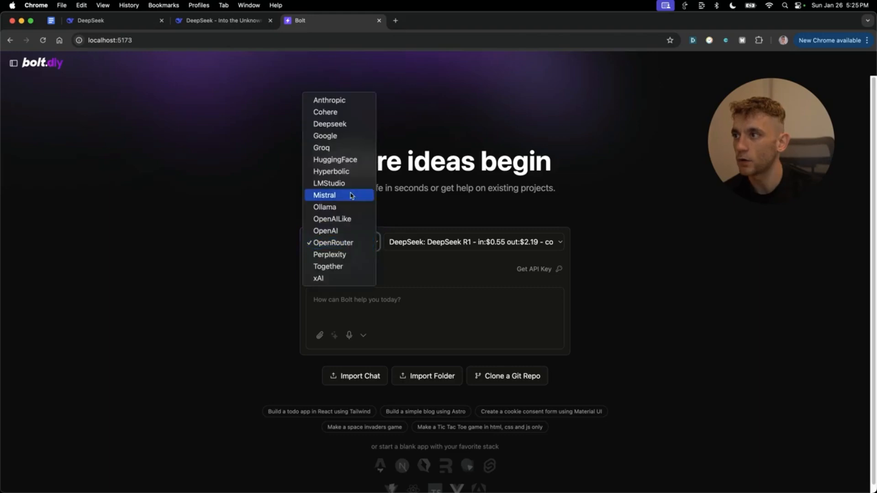
left_click(338, 122)
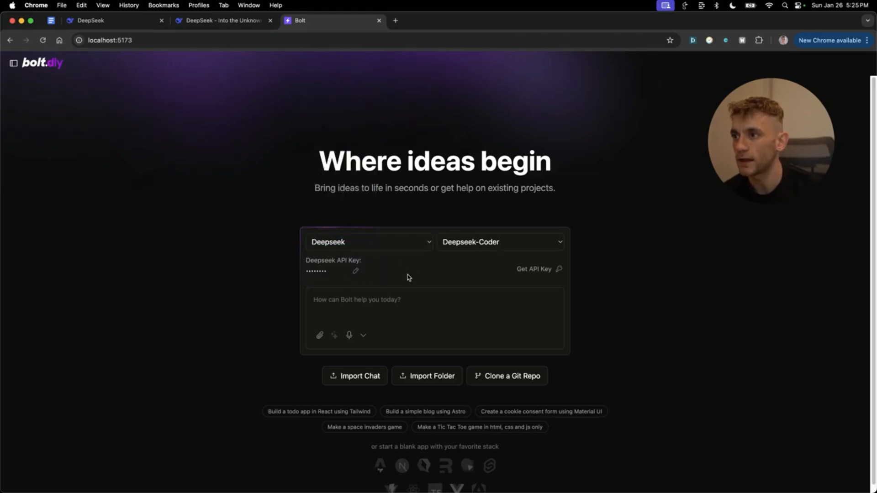
left_click(456, 245)
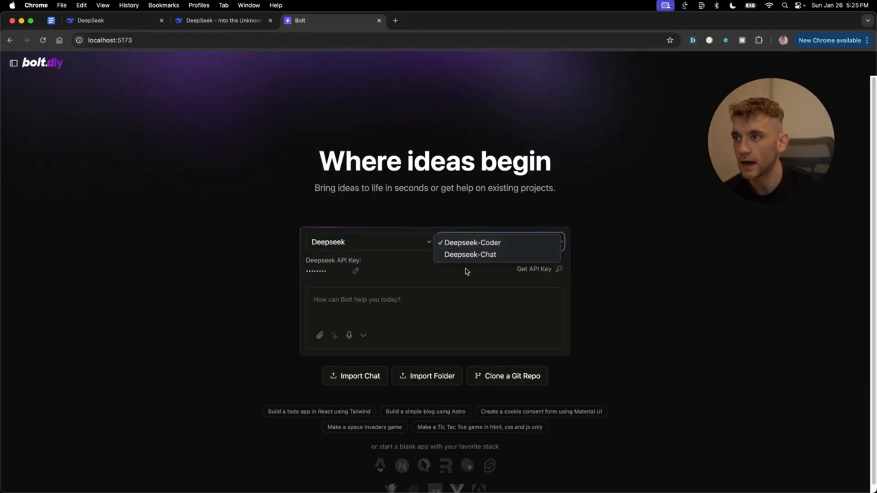
left_click(311, 227)
- Switch the provider to OpenRouter and choose the DeepSeek R1 Distill Llama 70B model
left_click(361, 242)
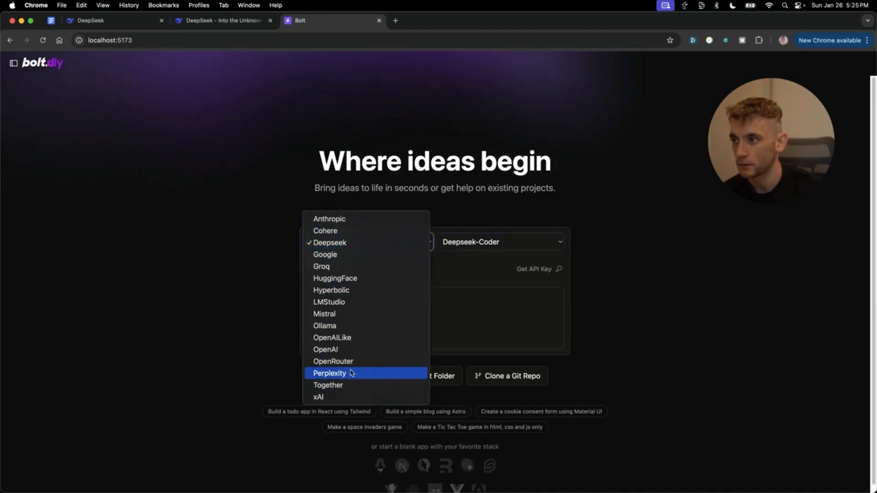
left_click(348, 363)
left_click(490, 240)
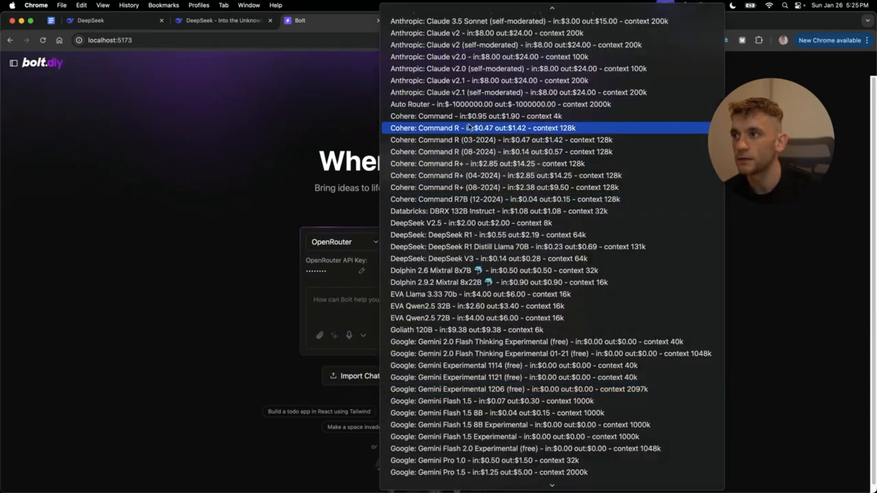
scroll(446, 225, "down", 5)
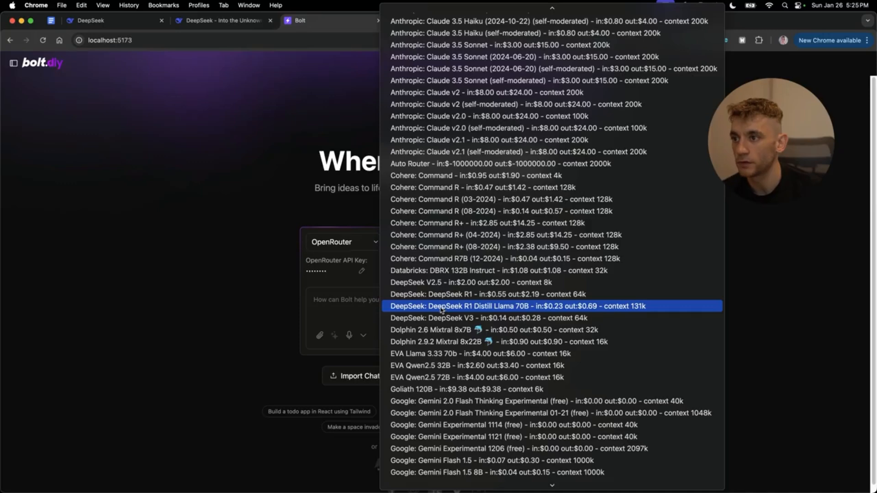
left_click(442, 310)
left_click(420, 20)
left_click(348, 17)
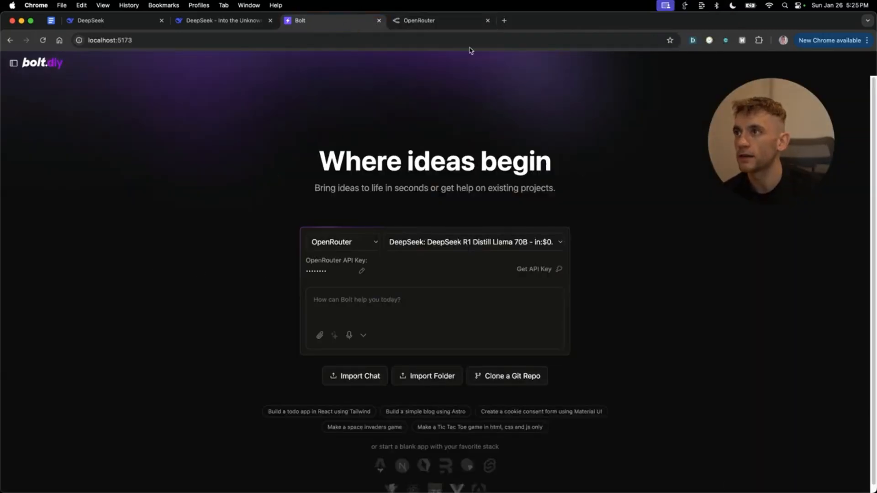
- Open the API keys page from OpenRouter's account menu to review the account's keys
left_click(420, 20)
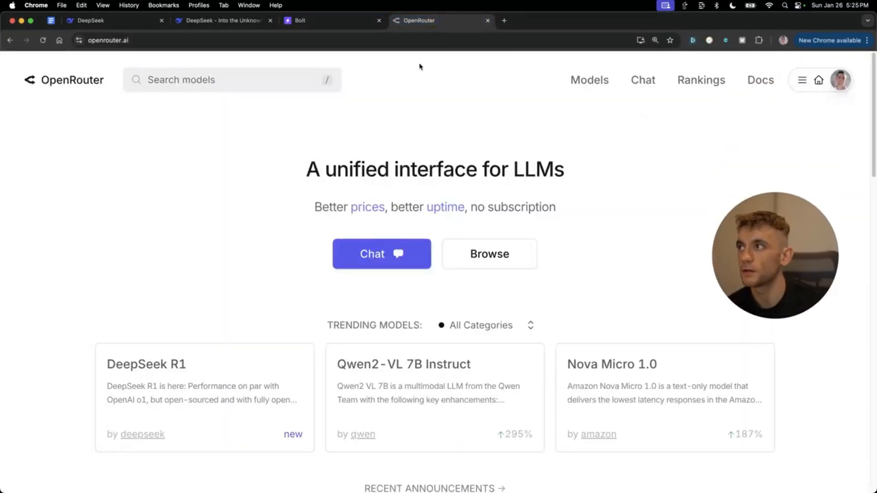
left_click(840, 80)
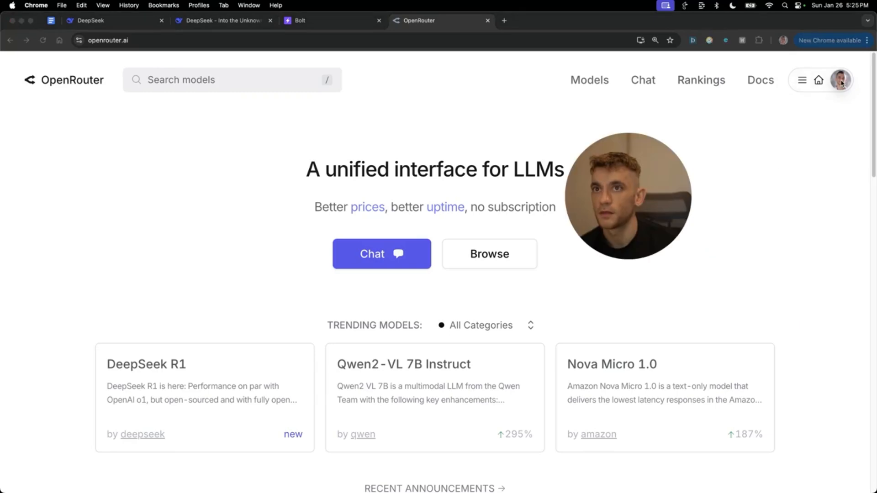
left_click(841, 82)
left_click(843, 149)
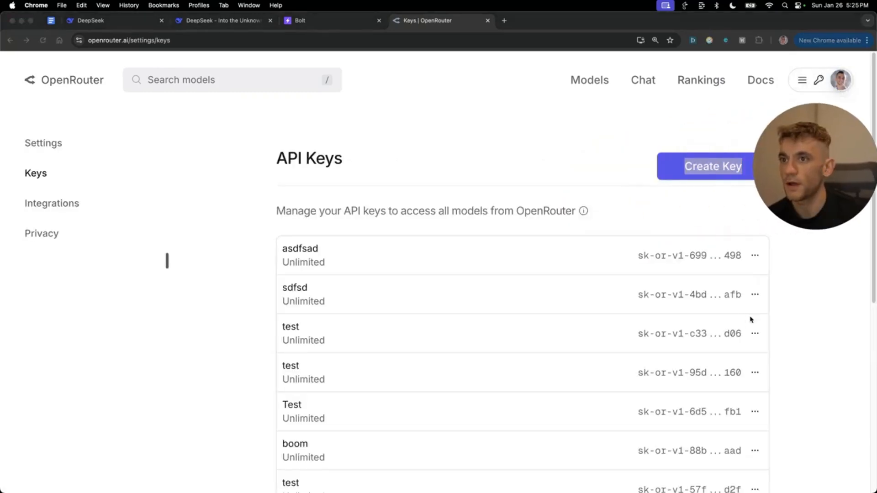
left_click(615, 212)
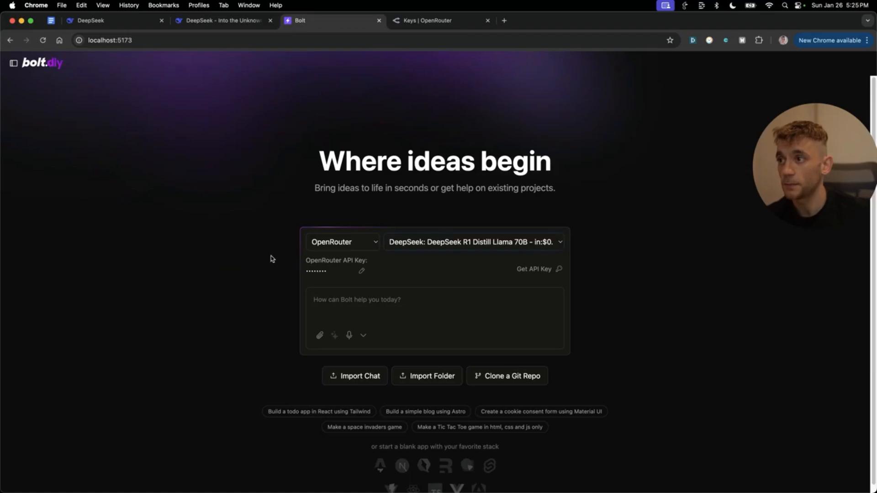
- Check the $8.906 credit balance on OpenRouter's Credits page, then return to bolt.diy
left_click(533, 242)
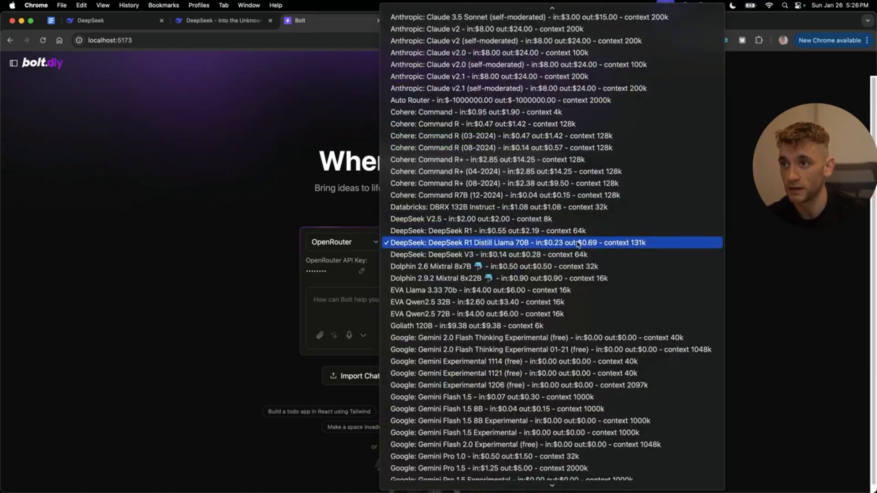
left_click(614, 246)
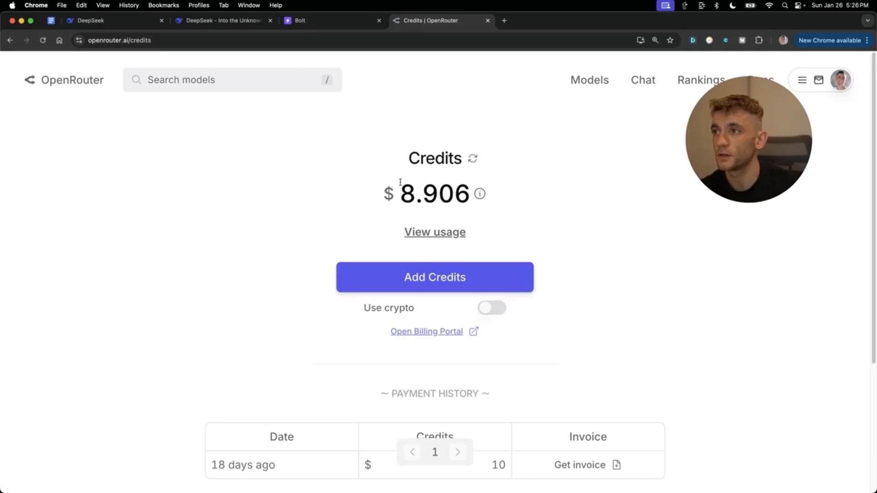
left_click_drag(401, 182, 474, 191)
left_click(414, 193)
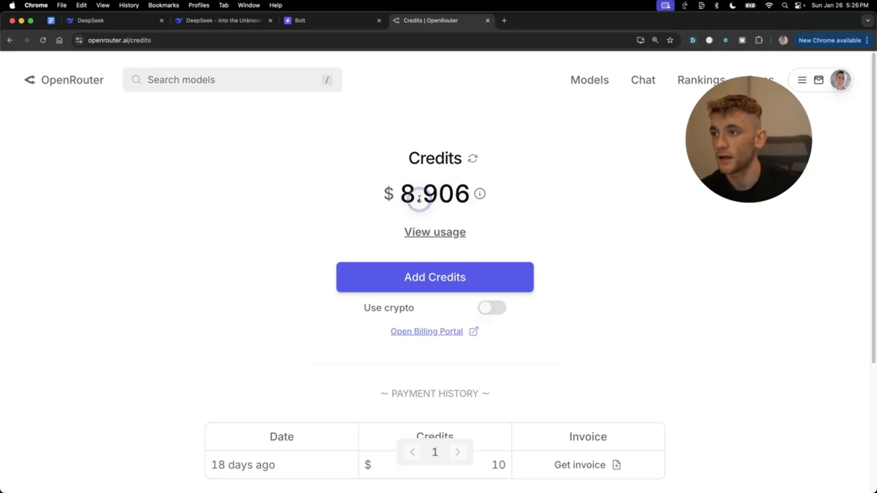
scroll(462, 356, "down", 1)
scroll(463, 357, "up", 1)
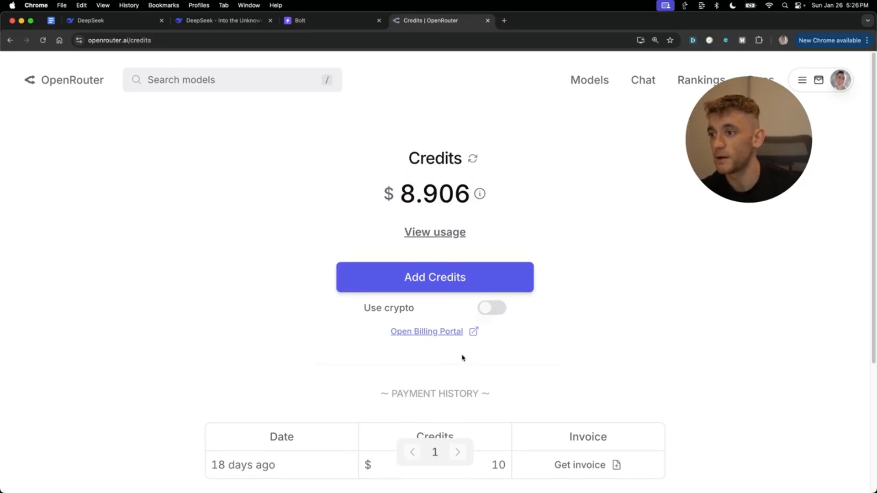
scroll(464, 357, "down", 1)
scroll(460, 178, "up", 1)
left_click_drag(393, 191, 471, 192)
left_click(450, 193)
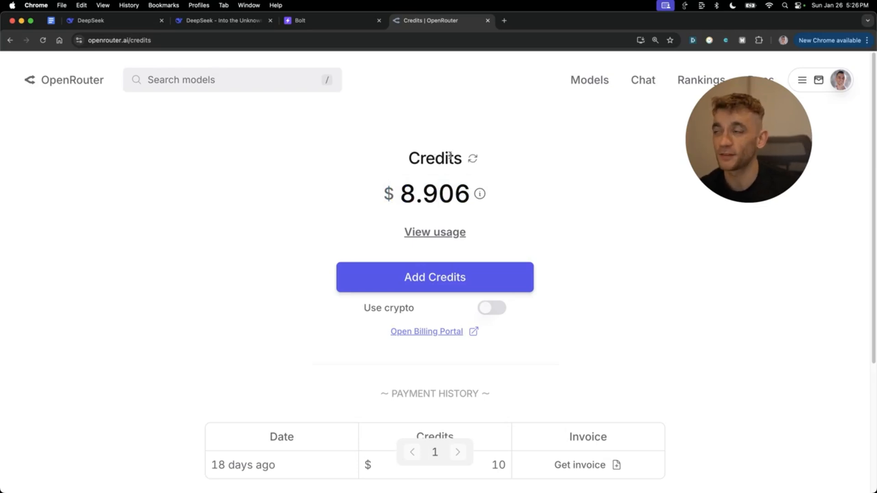
left_click(296, 21)
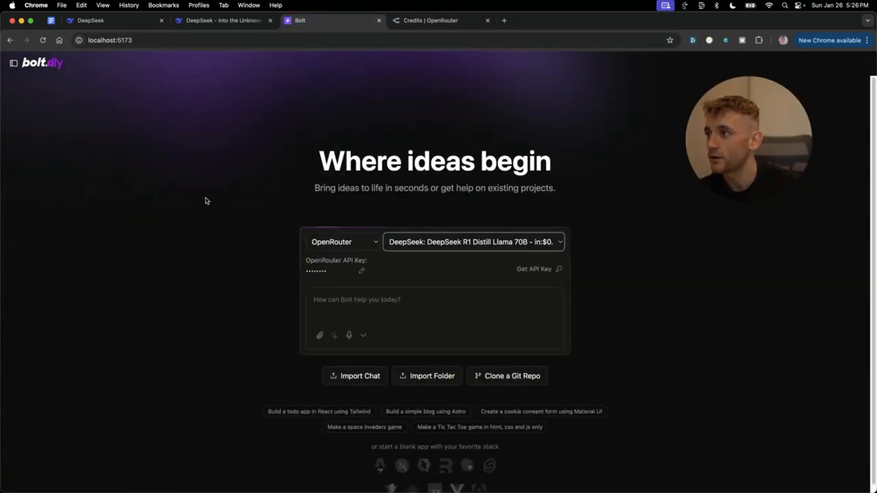
left_click(14, 480)
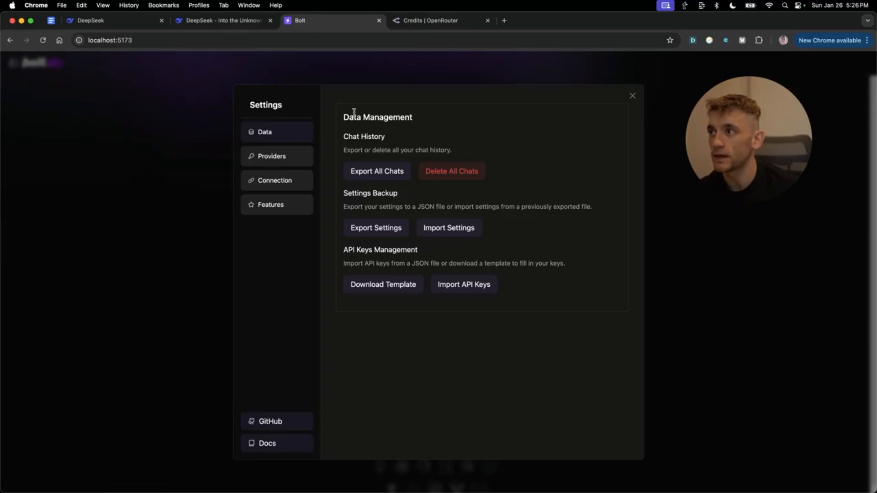
left_click(272, 157)
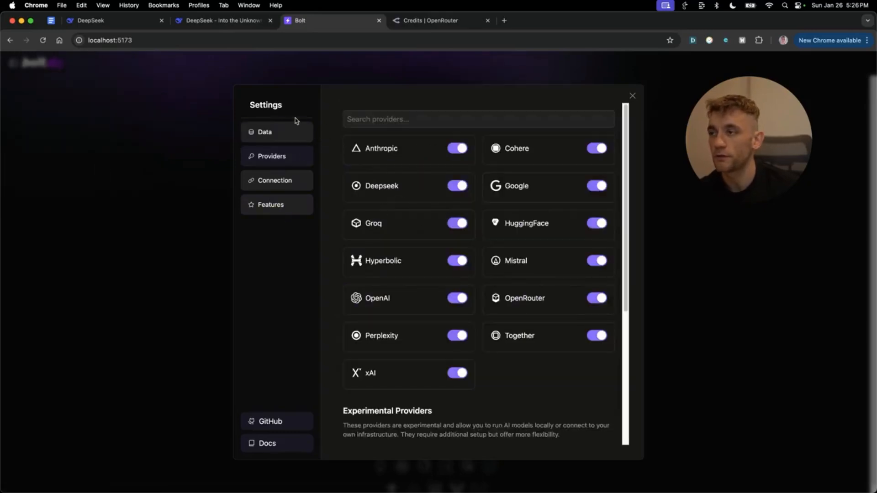
scroll(517, 327, "down", 5)
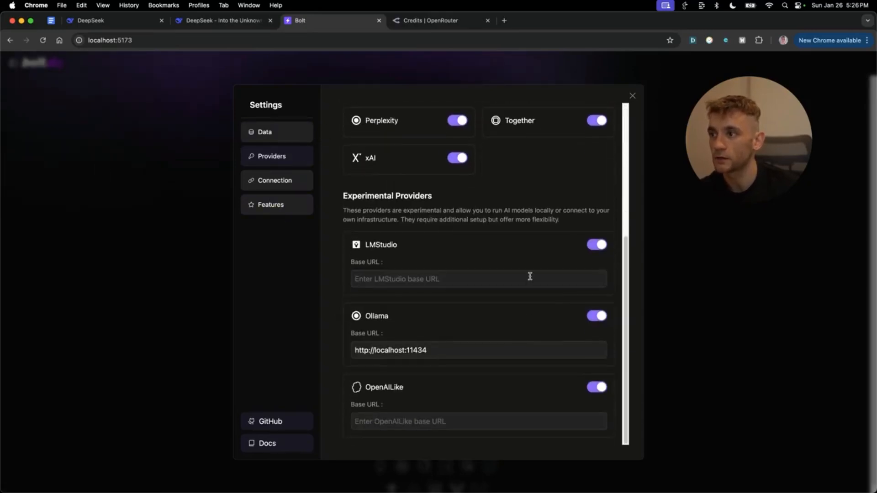
scroll(528, 275, "up", 5)
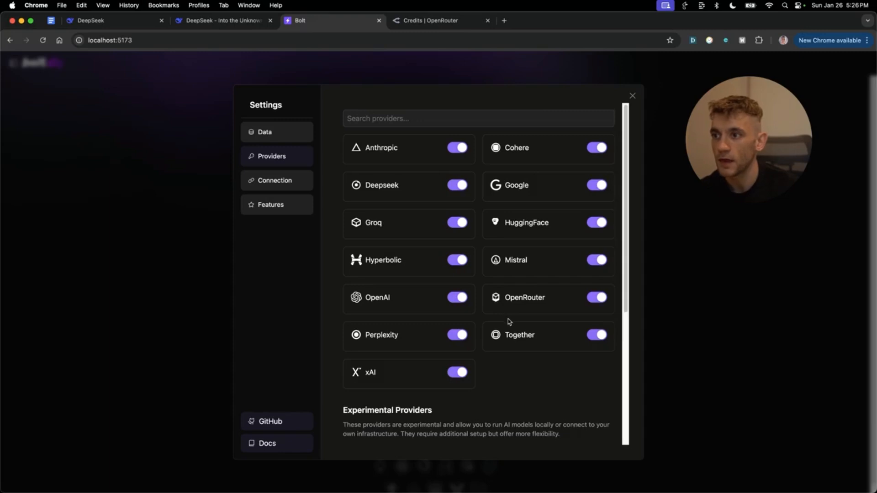
scroll(512, 326, "down", 5)
scroll(519, 317, "up", 5)
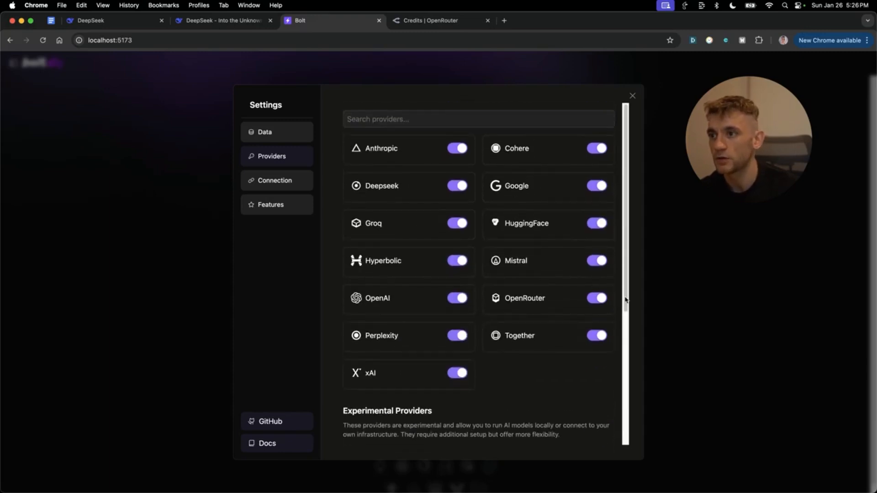
scroll(437, 317, "down", 5)
scroll(442, 382, "up", 3)
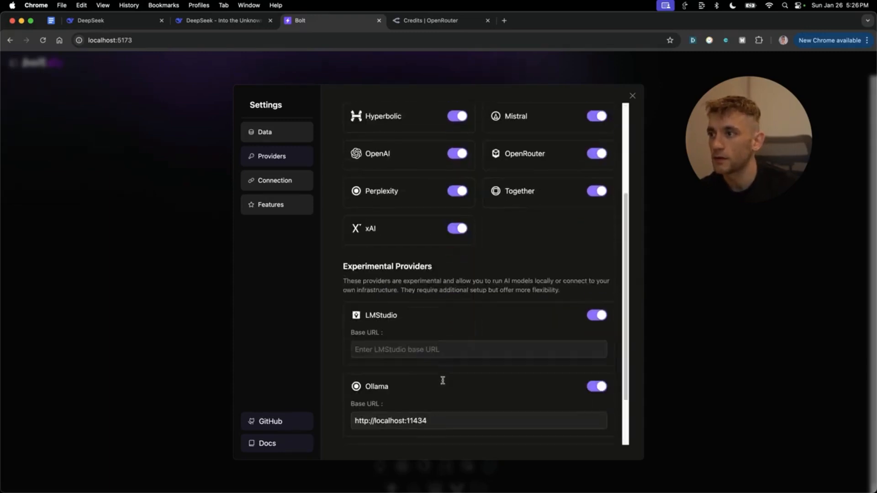
scroll(442, 273, "down", 3)
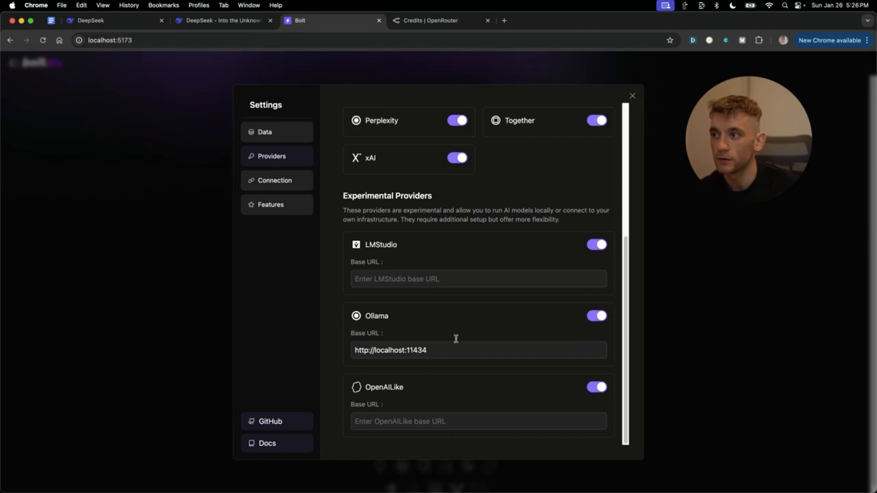
scroll(431, 306, "up", 5)
left_click(633, 96)
- Confirm OpenRouter and the current model remain selected in bolt.diy's provider and model lists
left_click(342, 240)
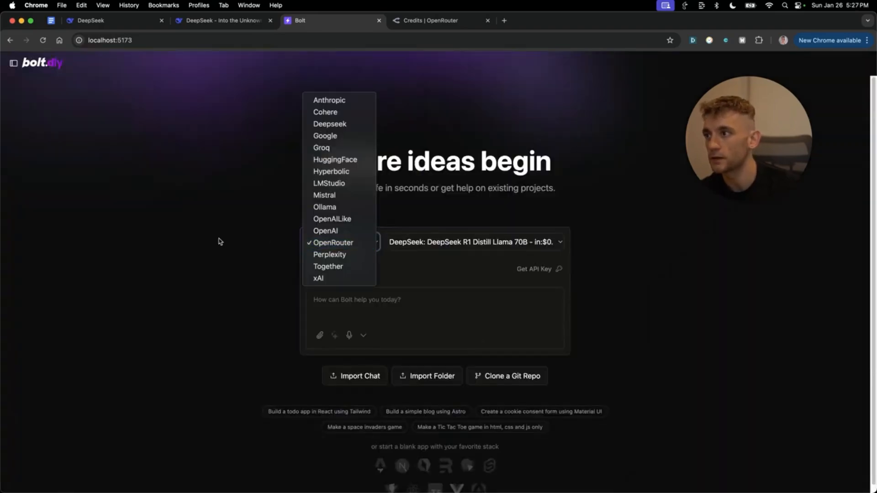
left_click(219, 238)
left_click(470, 242)
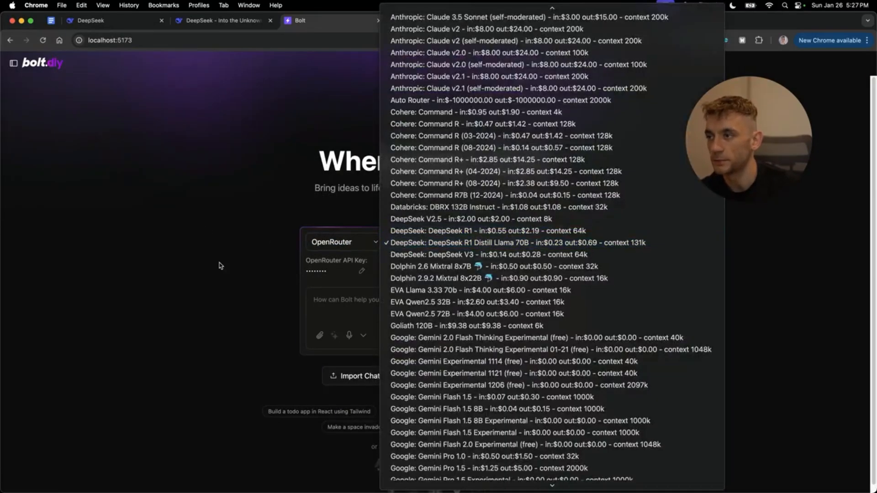
left_click(361, 286)
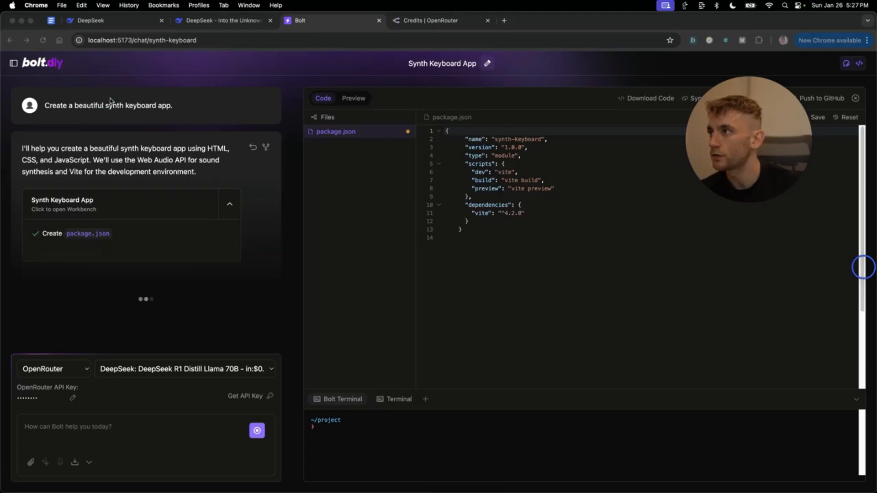
- Review the synth keyboard prompt and assistant reply while the app builds and previews
left_click_drag(45, 105, 173, 107)
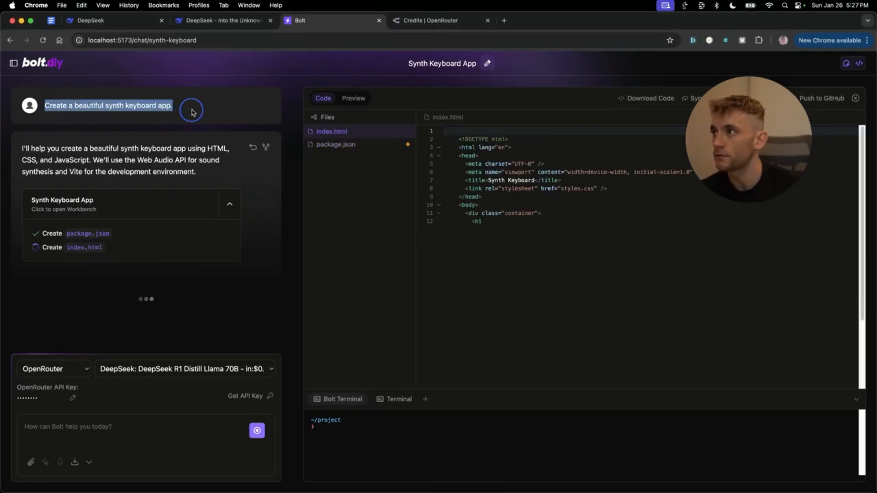
left_click_drag(67, 150, 214, 130)
left_click_drag(132, 151, 191, 172)
left_click(93, 157)
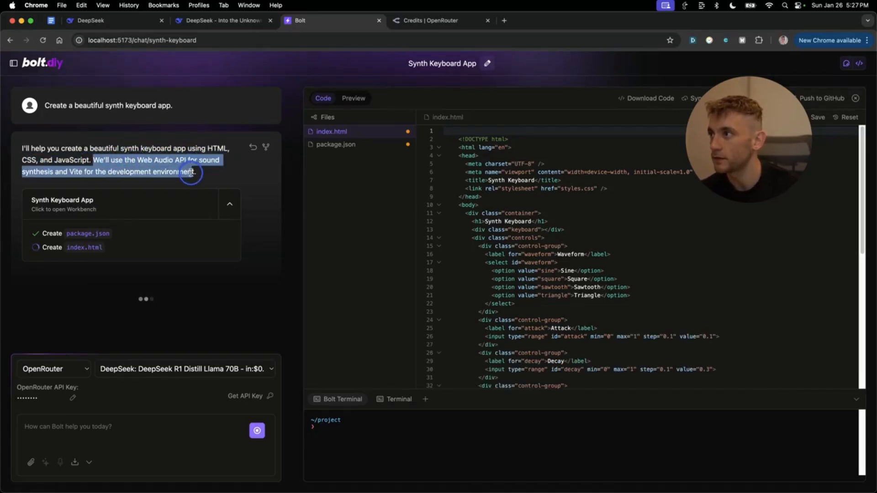
left_click(134, 182)
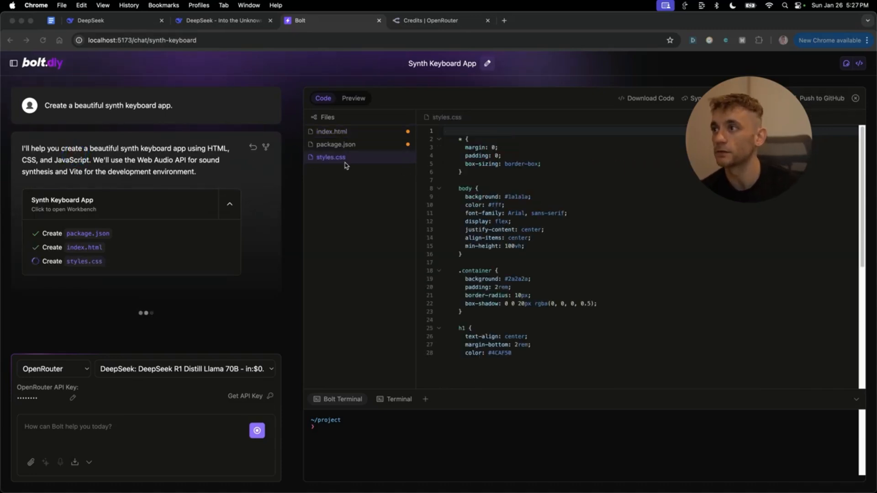
left_click(286, 200)
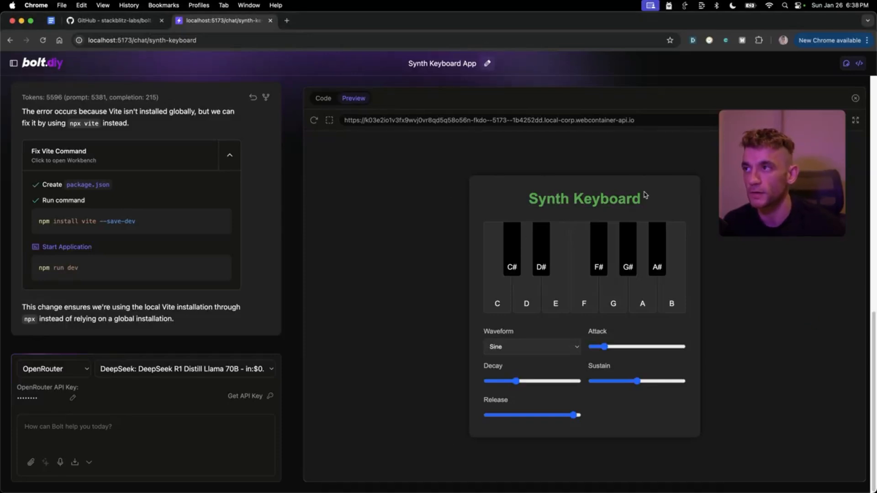
- View the generated package.json in the Code view, then switch to the Ollama models page
left_click(373, 319)
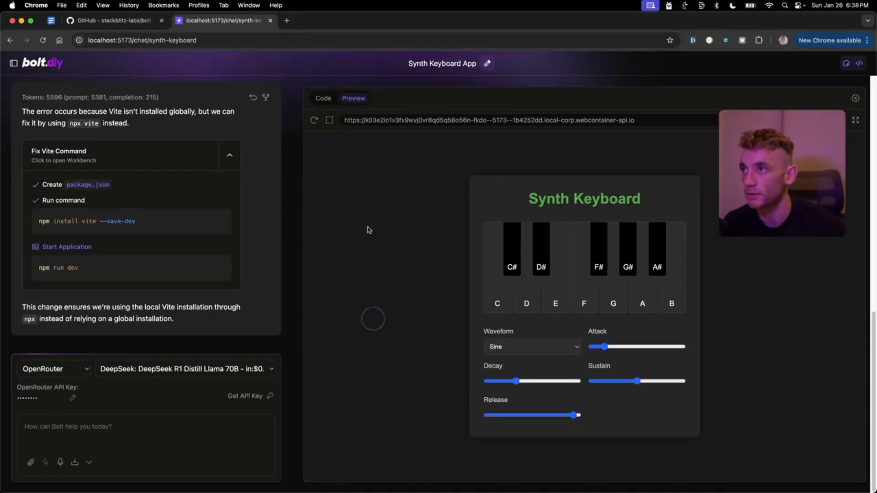
left_click(324, 98)
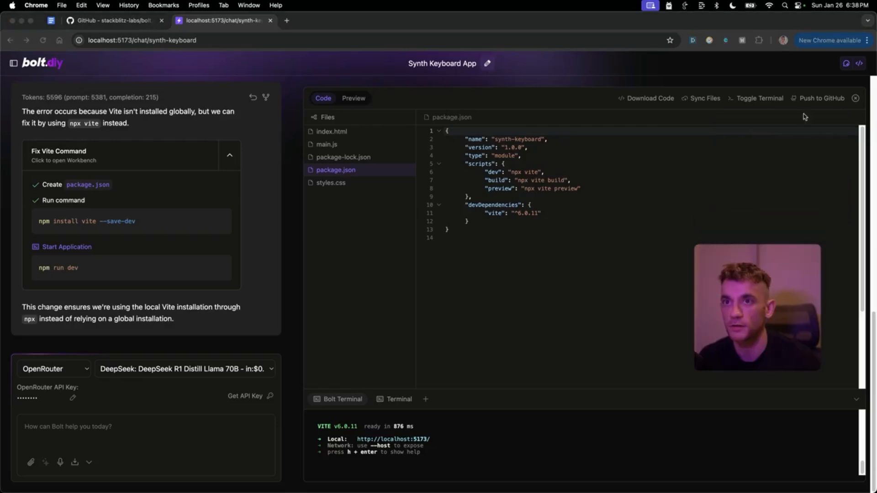
left_click(780, 157)
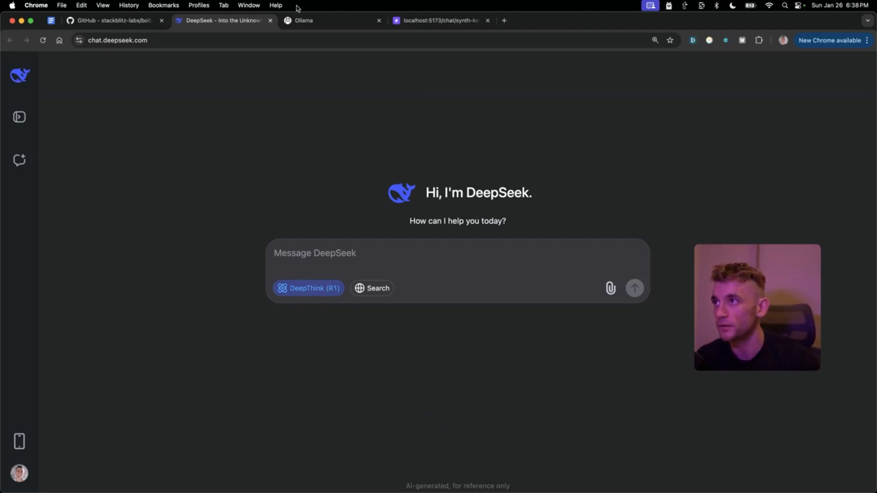
left_click(322, 32)
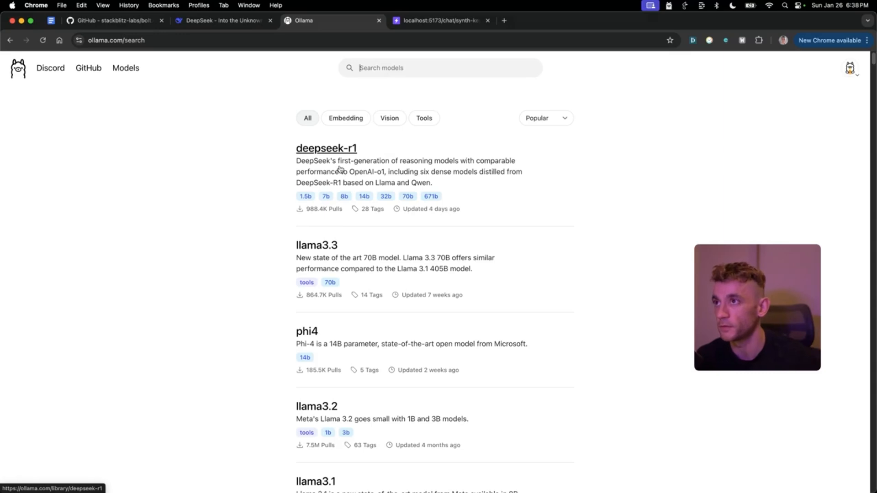
- Return to the bolt.diy Synth Keyboard App tab
left_click(427, 21)
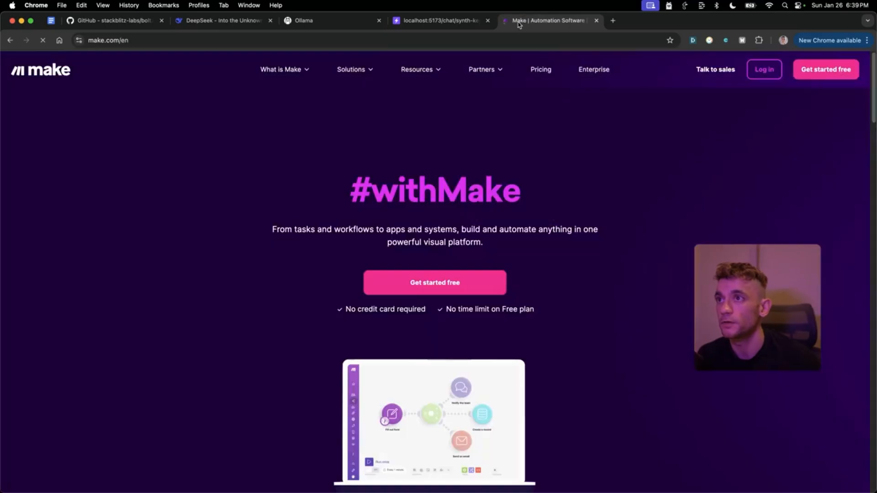
- Log in to Make from its homepage
scroll(508, 234, "down", 2)
scroll(509, 234, "down", 6)
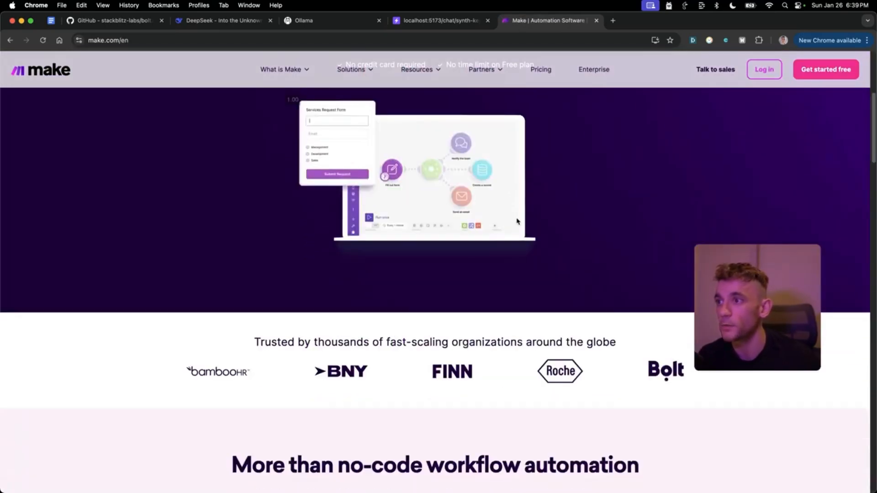
scroll(516, 219, "up", 10)
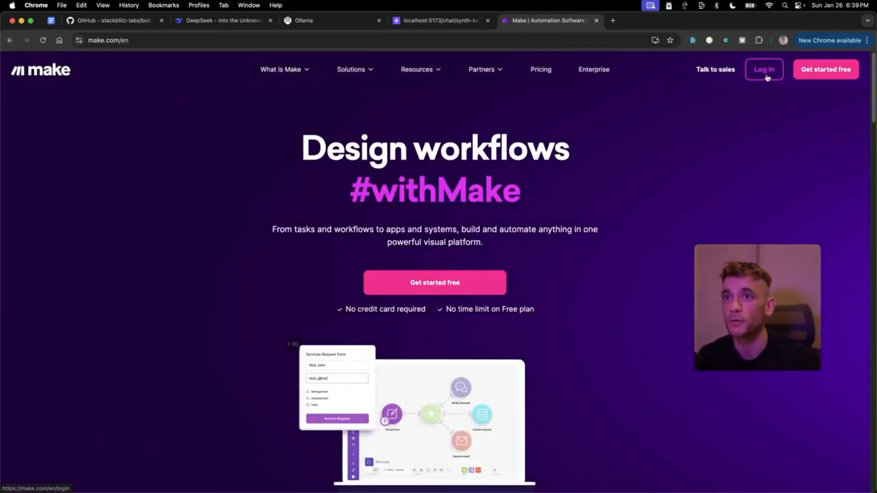
left_click(765, 71)
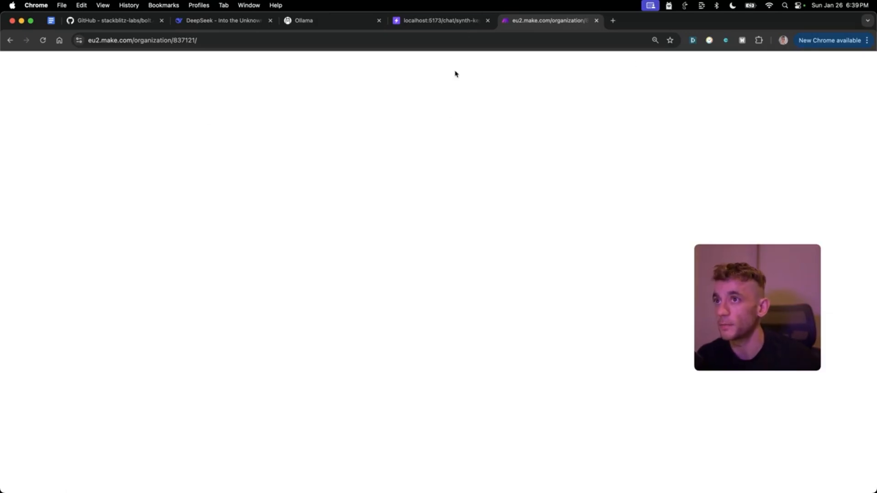
- Open DeepSeek R1 Content Creator from the scenarios list in a new tab and close the list
mouse_move(808, 254)
left_click(41, 153)
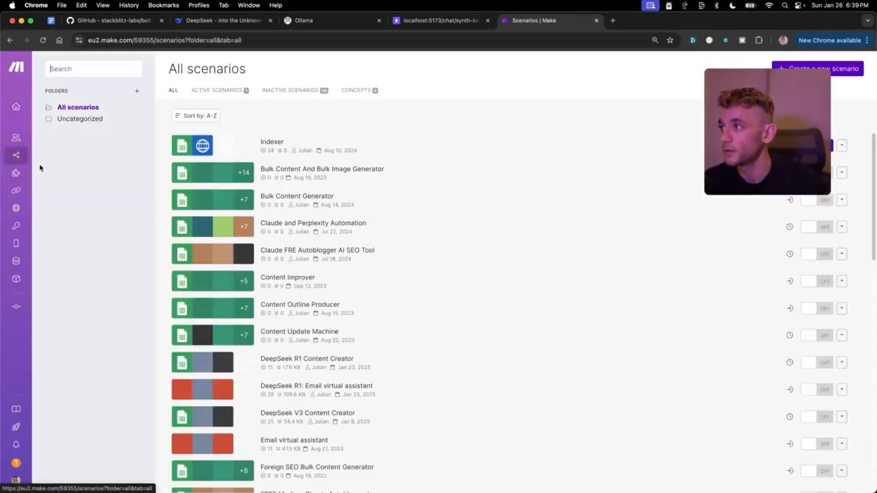
scroll(340, 256, "down", 5)
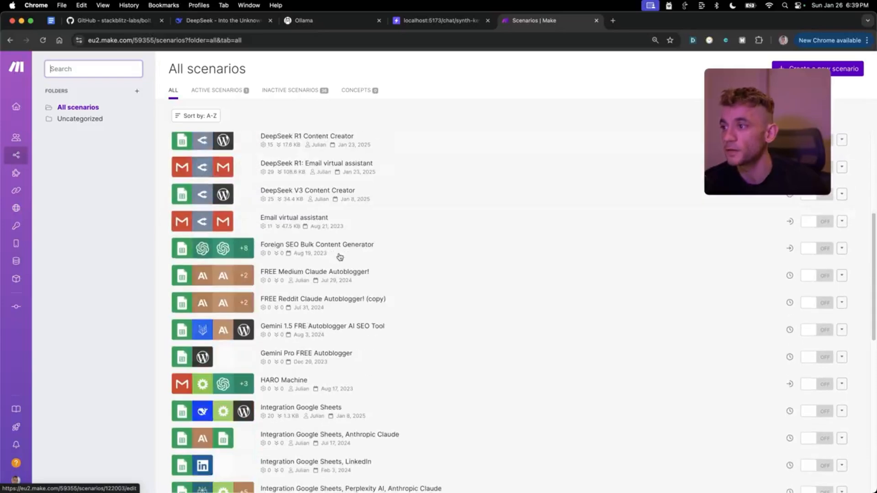
scroll(342, 274, "up", 5)
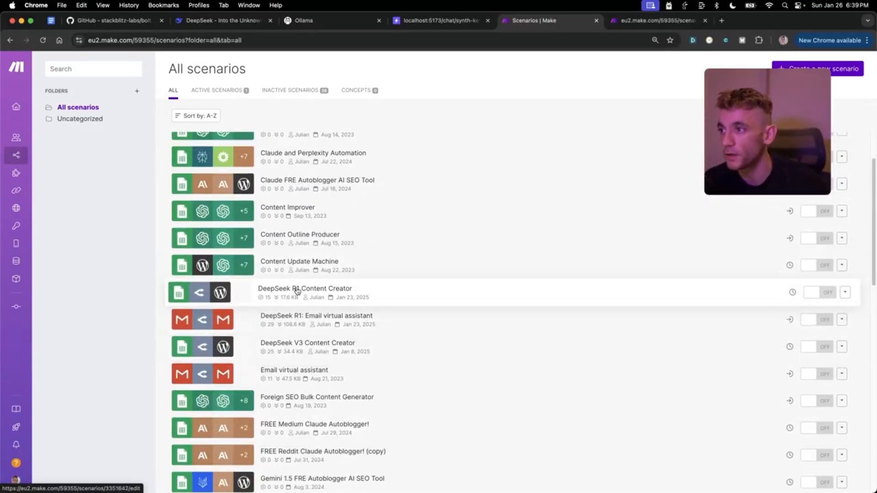
left_click(297, 291, "super")
key("super+w")
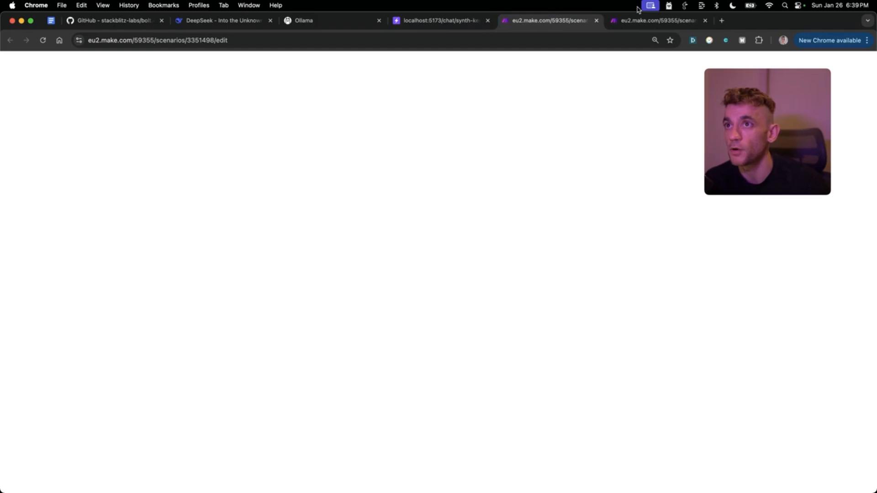
- Inspect the Email virtual assistant's OpenRouter prompt and Gmail draft modules
left_click(624, 24)
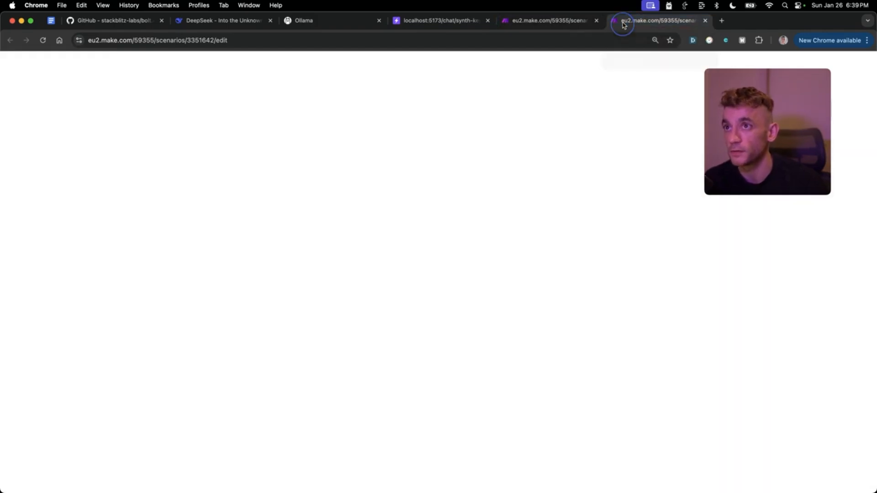
left_click(559, 27)
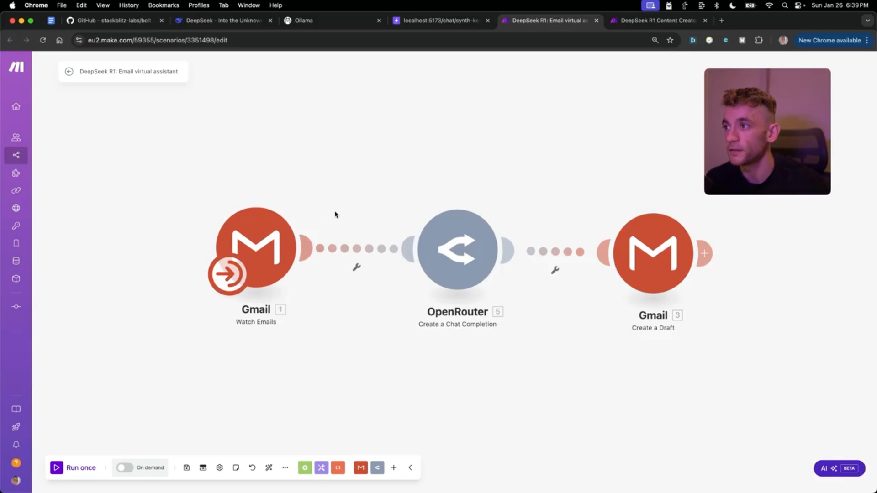
left_click(450, 254)
left_click(446, 132)
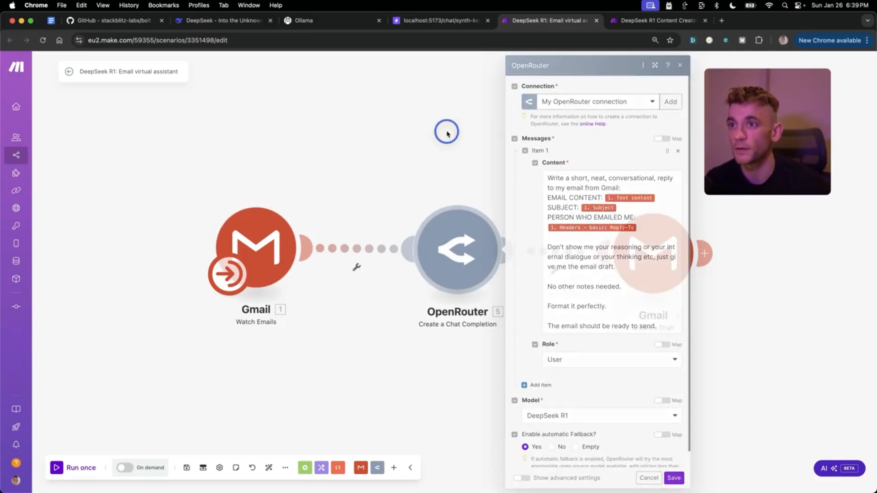
left_click(672, 284)
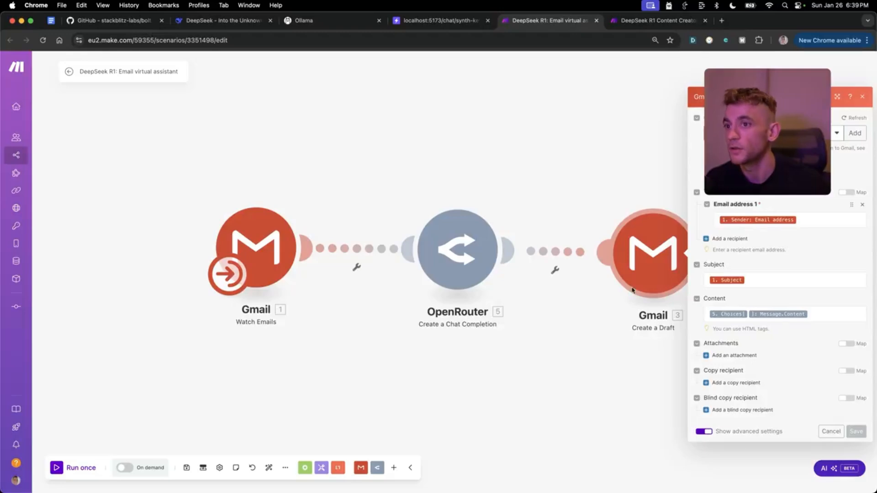
left_click(593, 163)
left_click(634, 29)
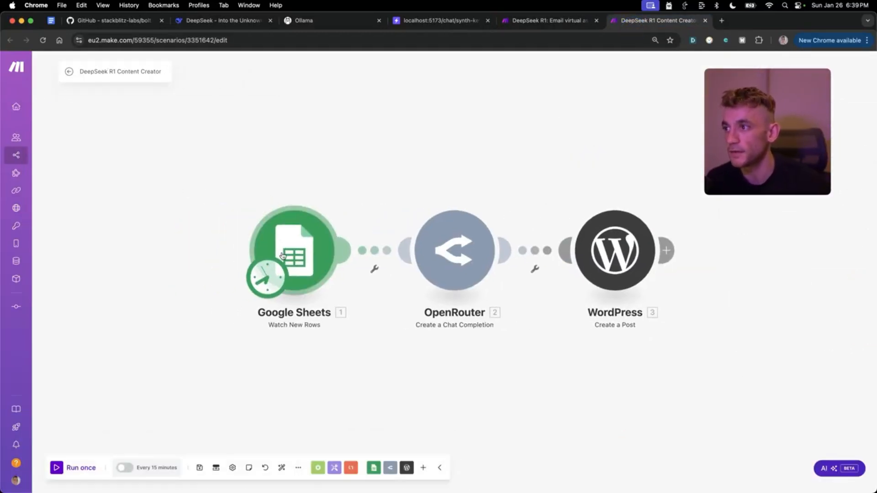
left_click(288, 249)
left_click(303, 149)
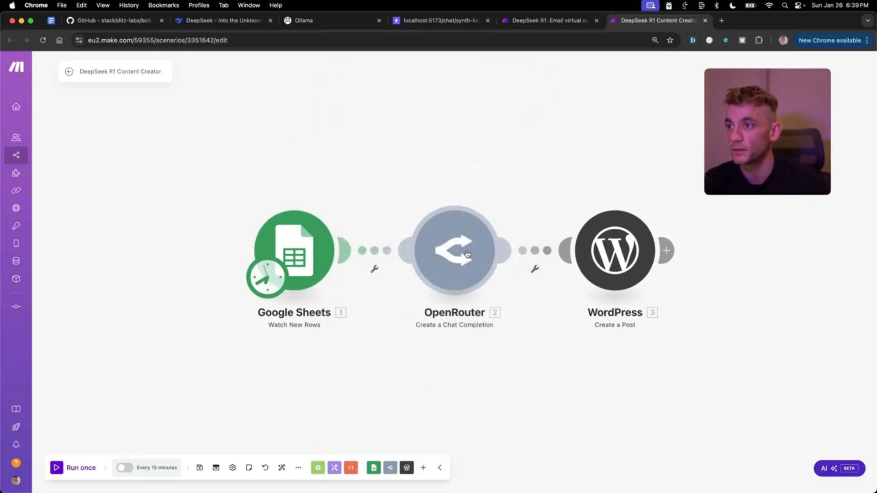
left_click(455, 251)
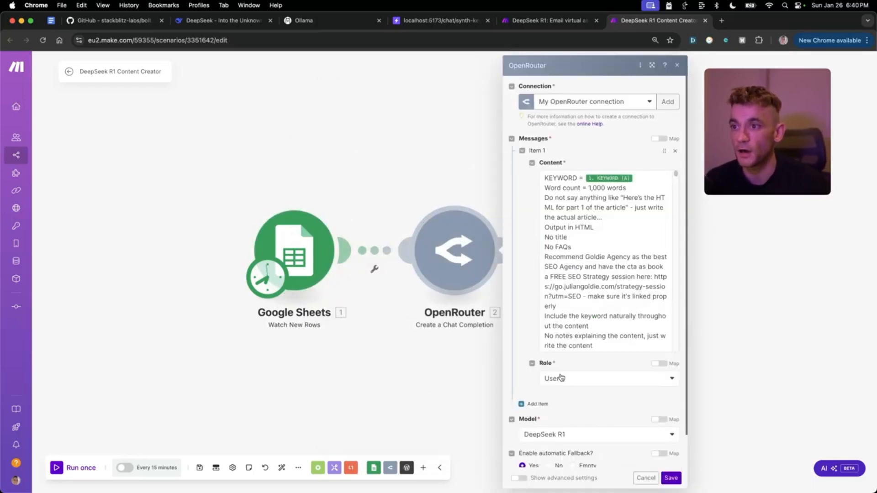
scroll(578, 420, "down", 2)
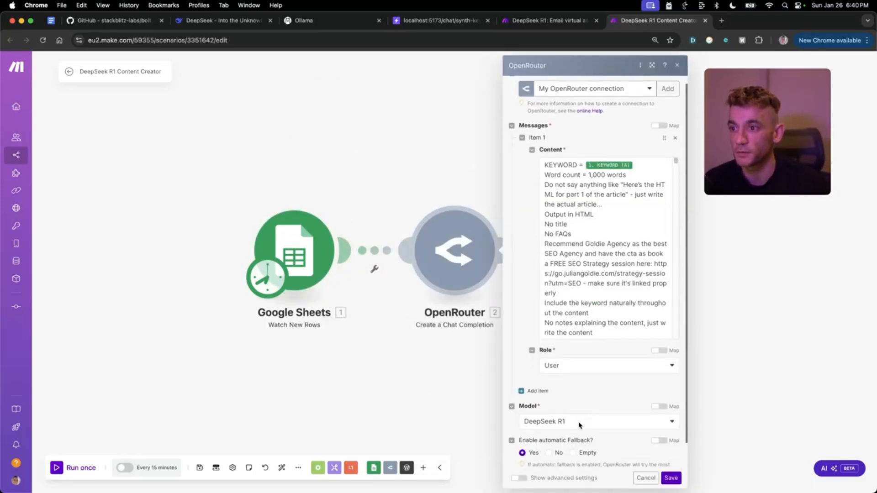
left_click(736, 349)
left_click(611, 245)
left_click_drag(764, 142, 130, 368)
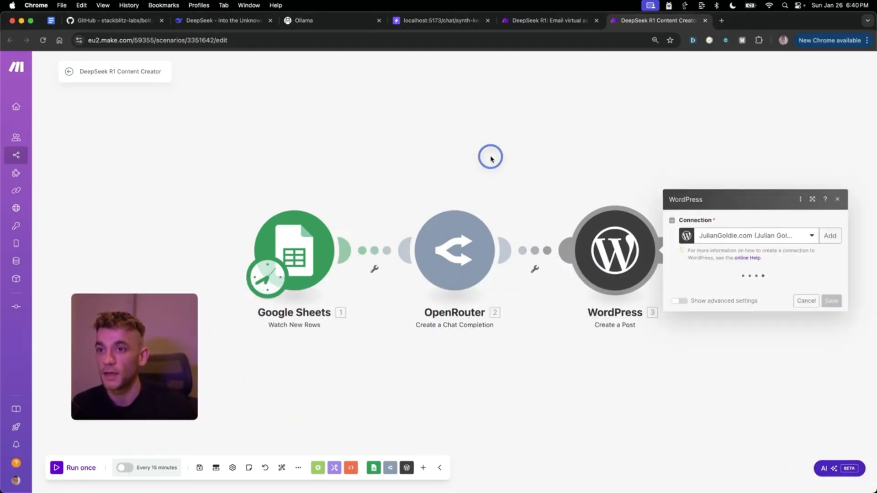
left_click(837, 199)
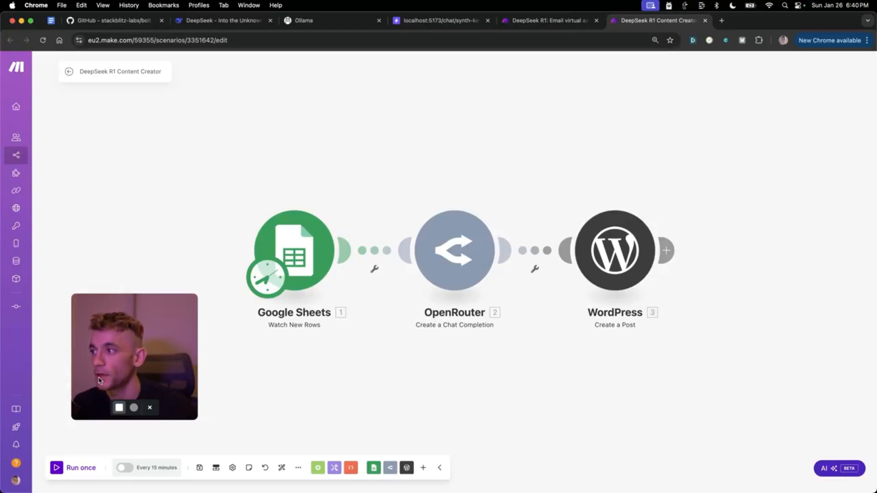
left_click_drag(133, 356, 773, 139)
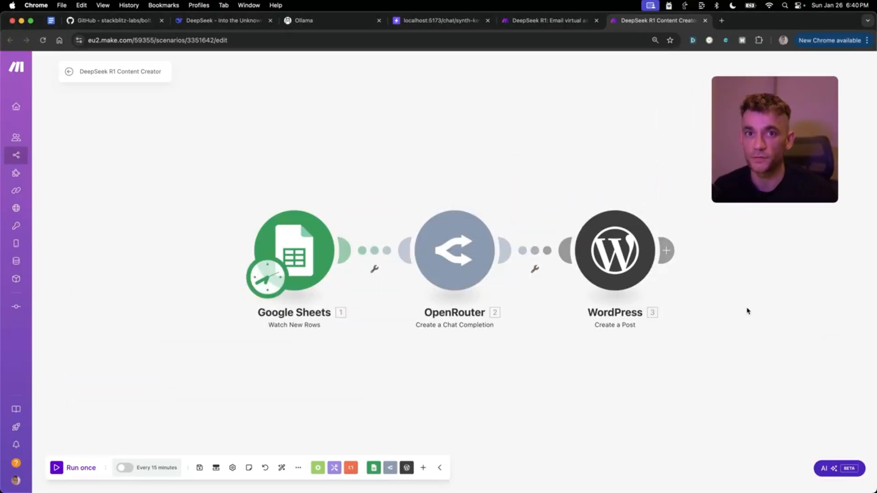
- Add a Google Sheets Watch New Rows module to the canvas
right_click(291, 120)
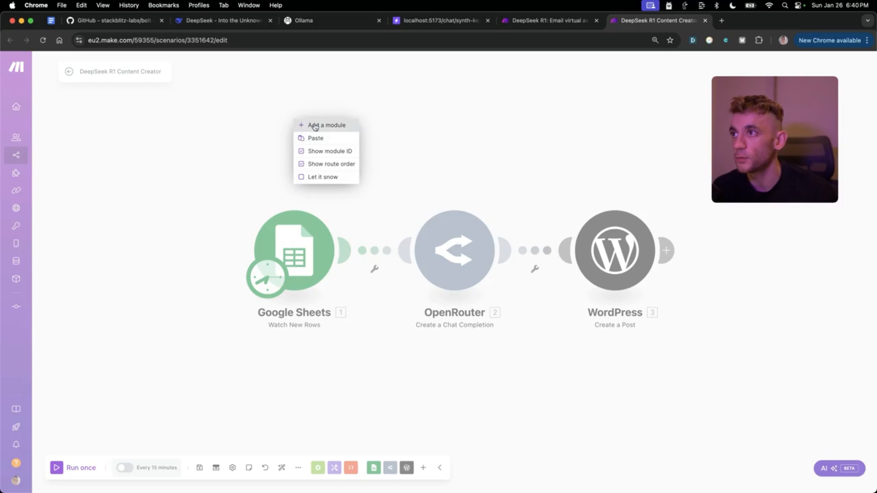
left_click(313, 125)
left_click(290, 146)
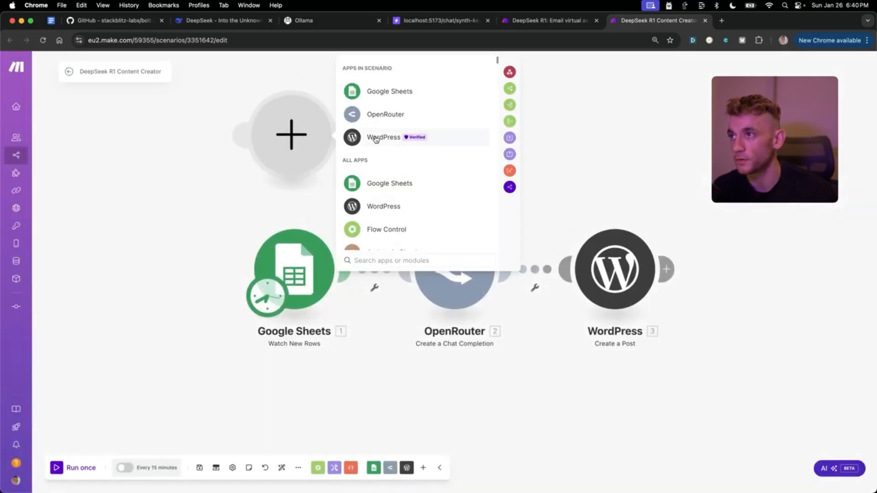
left_click(391, 92)
left_click(453, 122)
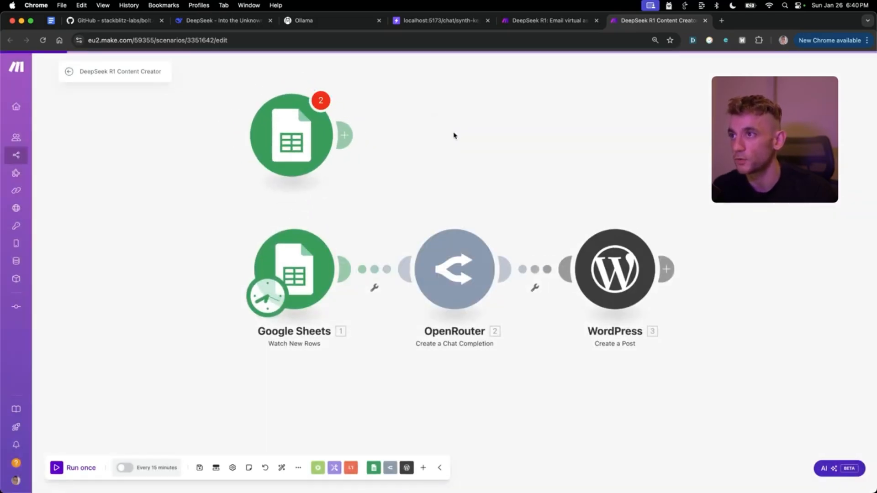
left_click(508, 384)
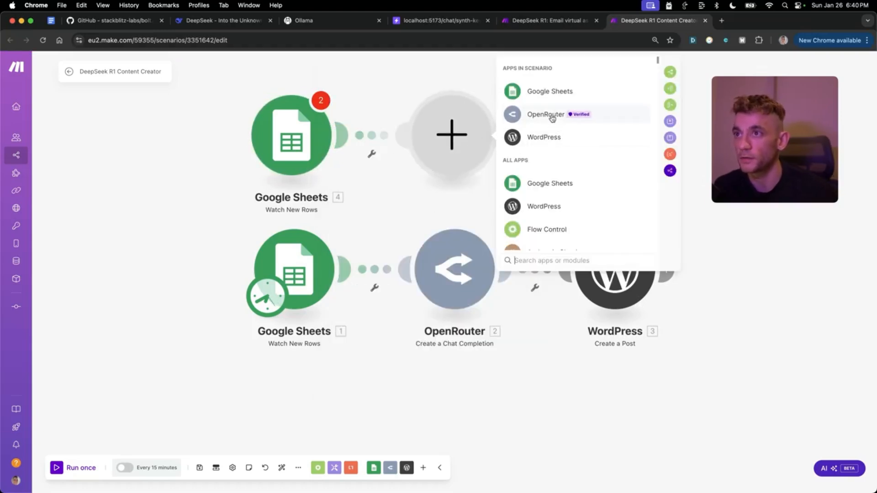
- Add an OpenRouter Create a Chat Completion module using DeepSeek R1 Distill Llama 70B
left_click(546, 115)
left_click(568, 137)
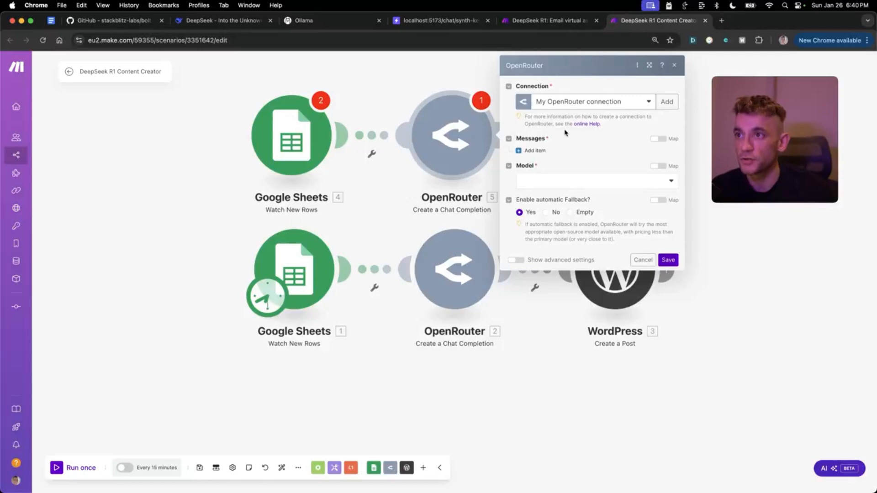
left_click(582, 179)
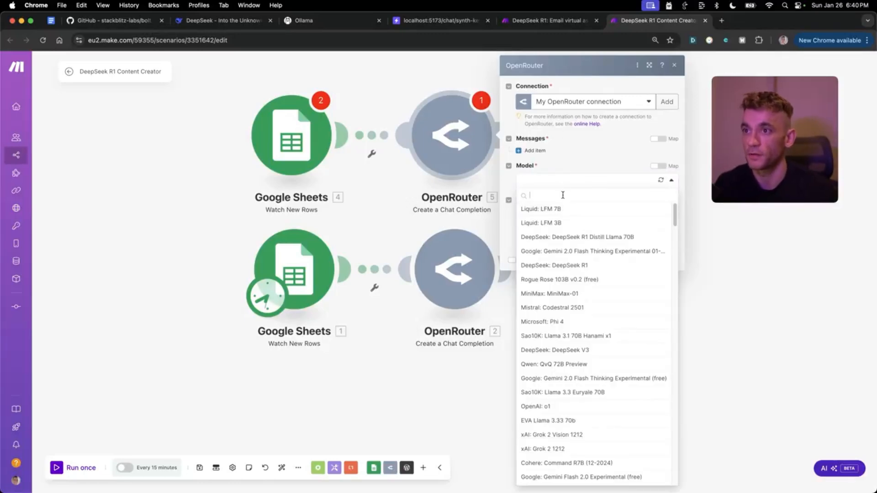
type("r1")
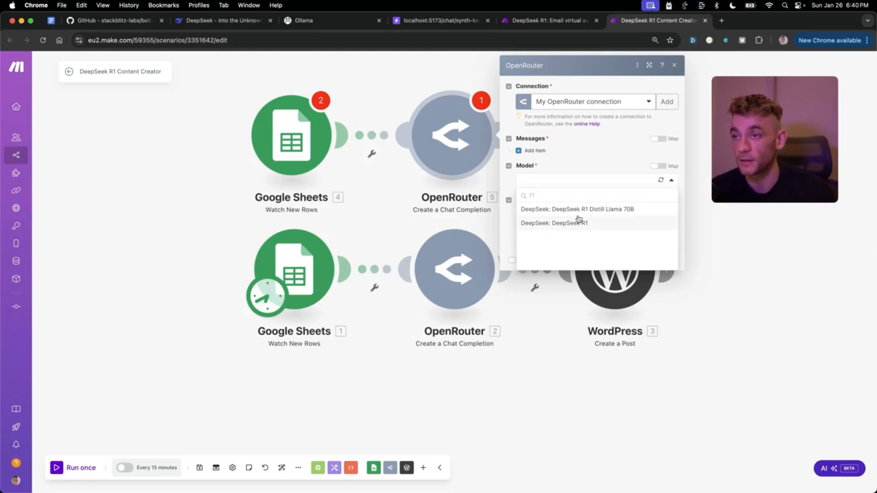
left_click(580, 216)
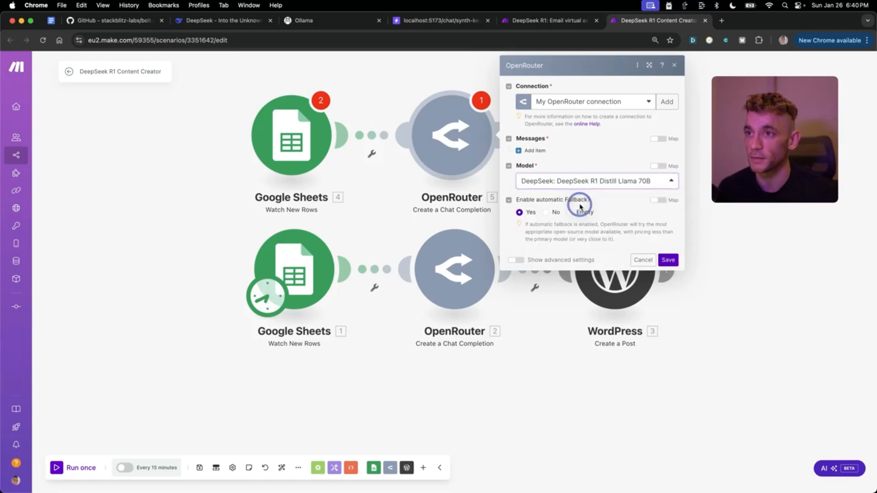
left_click(667, 261)
left_click(507, 136)
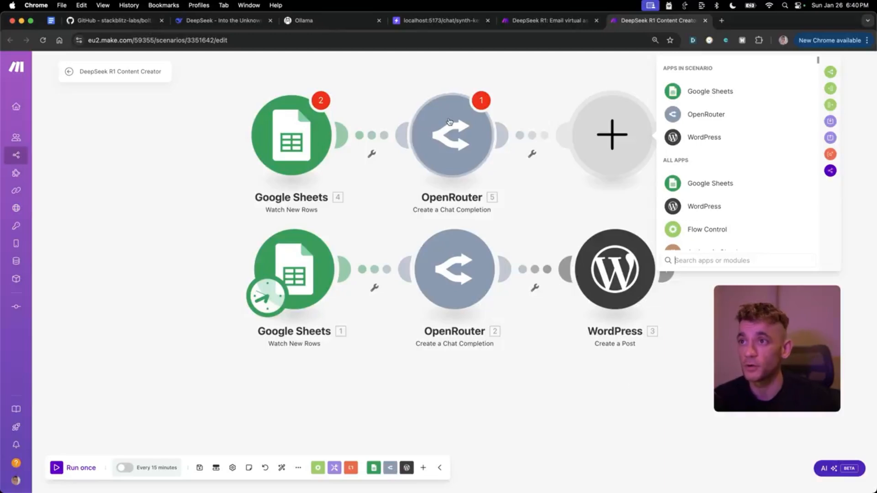
- Delete the top Google Sheets, top OpenRouter and empty modules
right_click(288, 138)
left_click(292, 236)
right_click(467, 131)
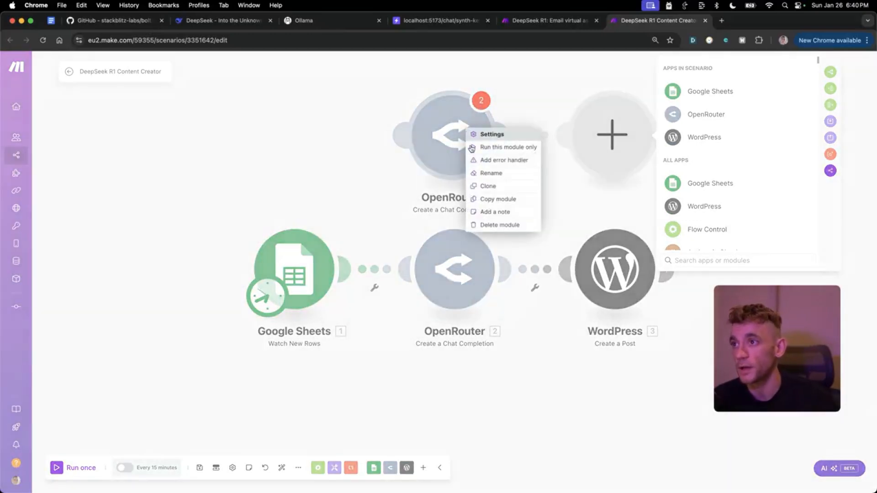
left_click(493, 226)
right_click(603, 143)
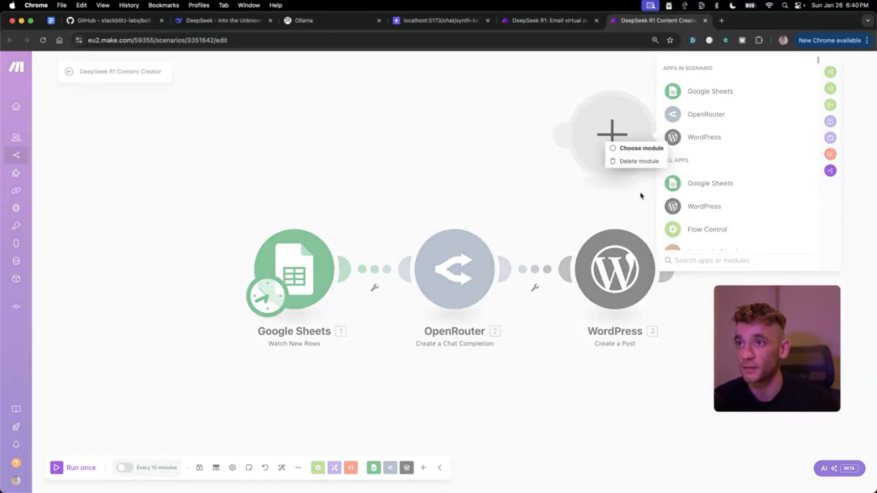
left_click(631, 162)
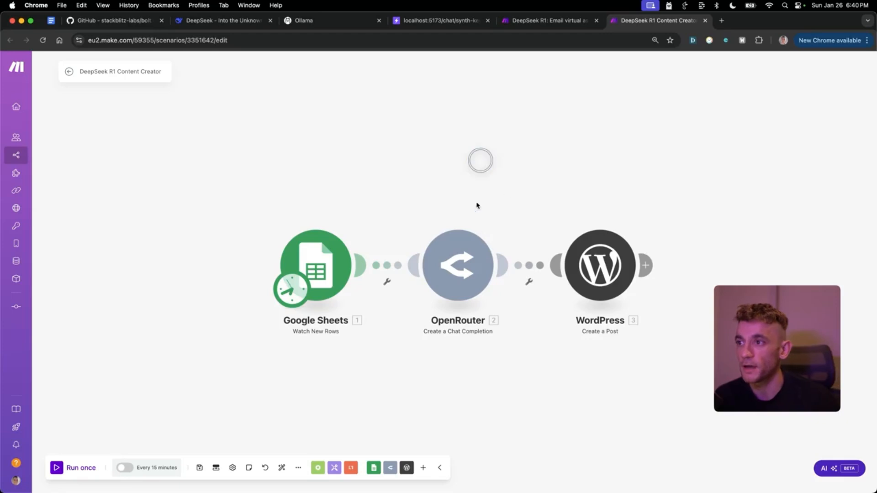
- Start the Google Sheets trigger manually from row 181 ('newark seo') and recheck OpenRouter settings
left_click(321, 153)
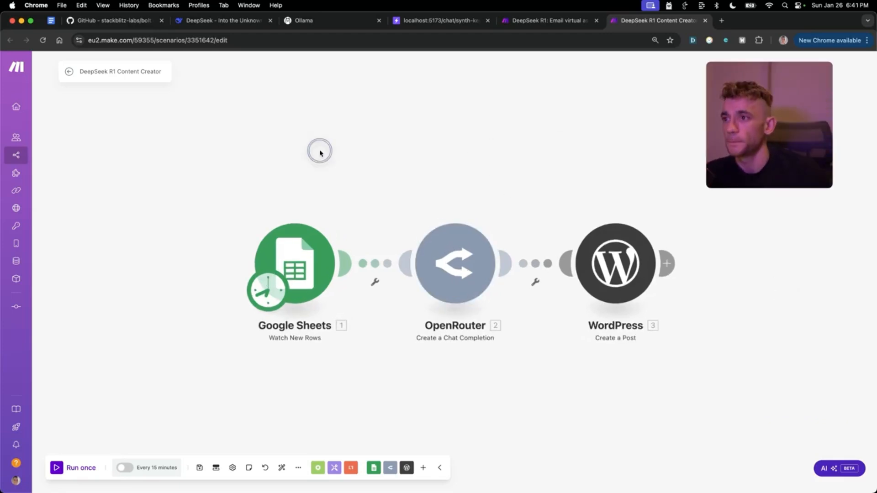
right_click(298, 255)
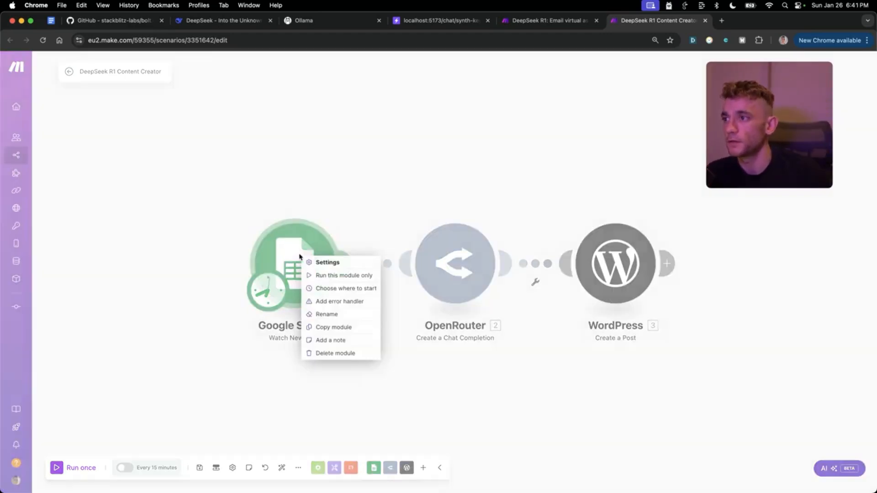
left_click(334, 288)
left_click(381, 295)
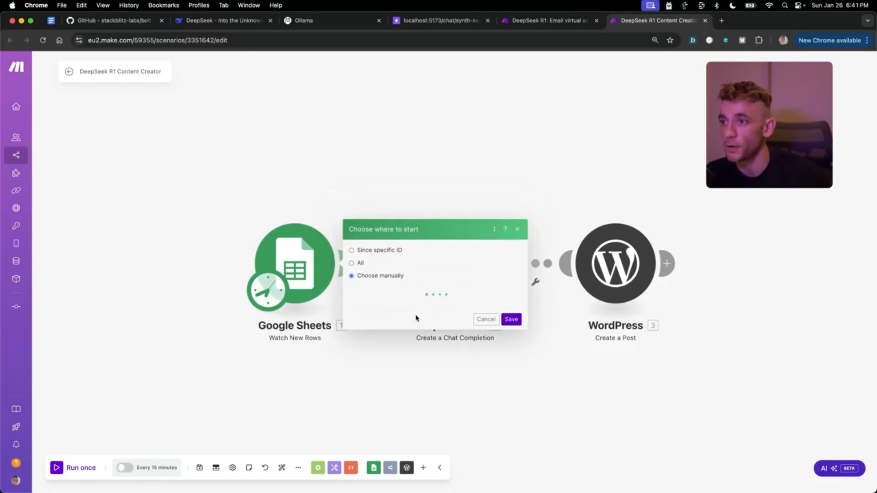
scroll(419, 280, "down", 3)
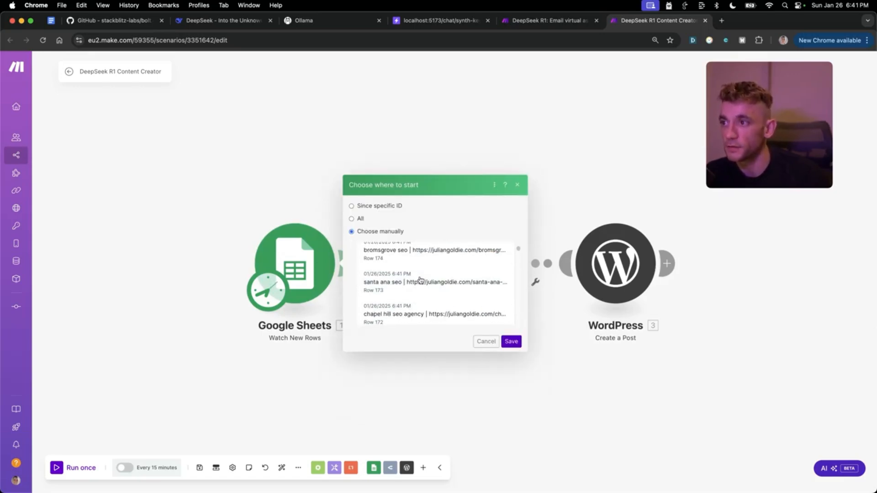
left_click(407, 268)
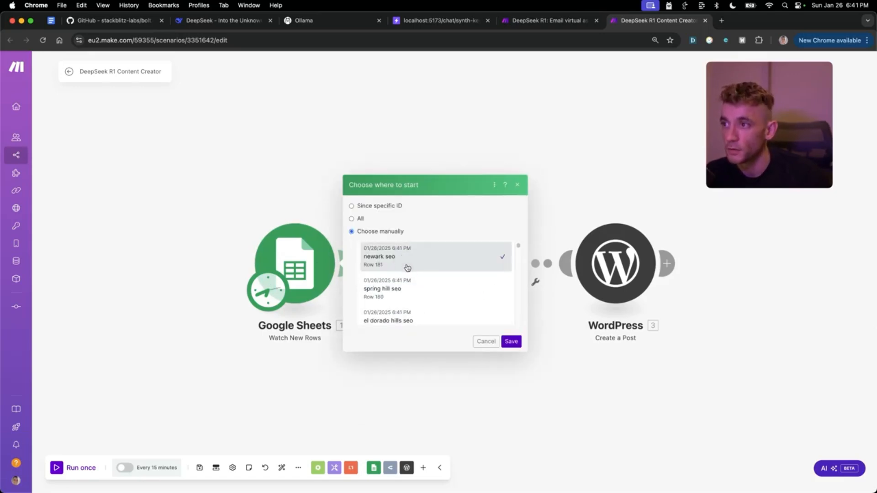
left_click(512, 342)
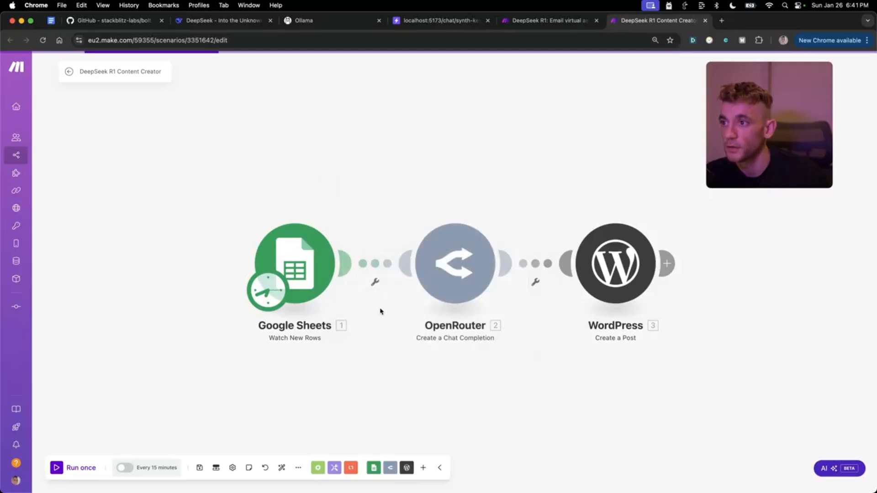
left_click(475, 266)
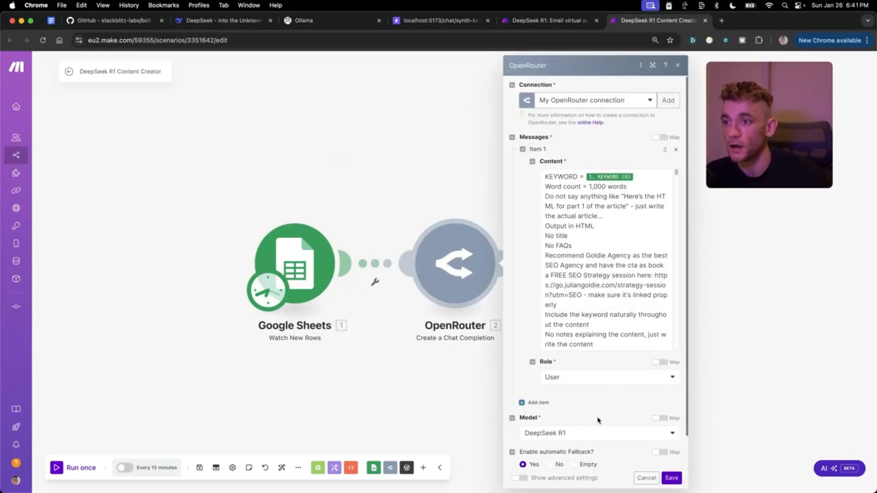
left_click(703, 375)
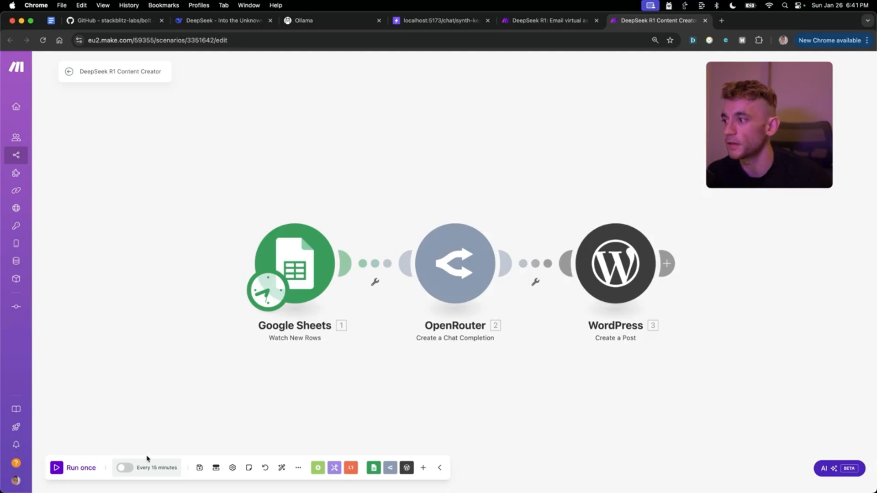
- Run the scenario once and preview the spring hill seo draft from WordPress Posts
left_click(57, 468)
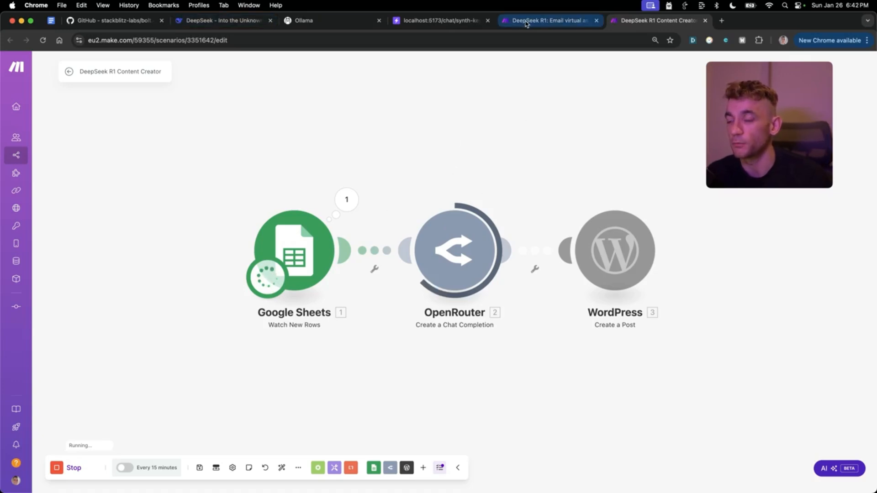
key("super+t")
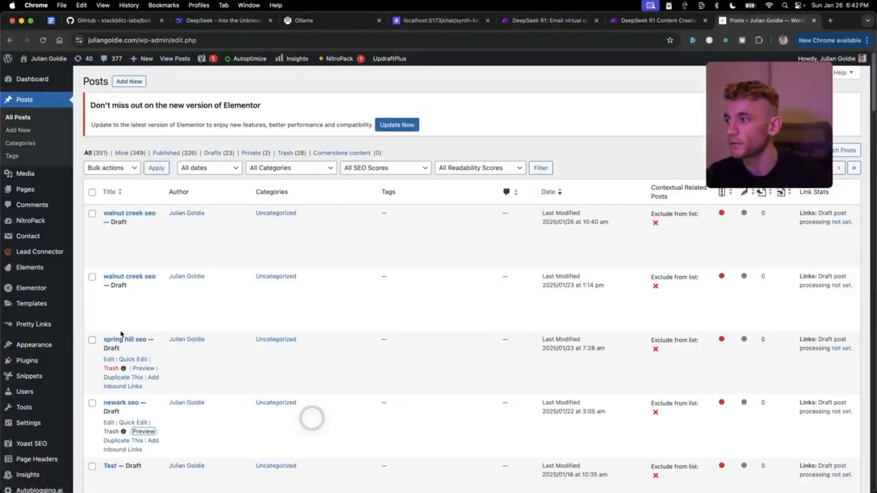
left_click(144, 368)
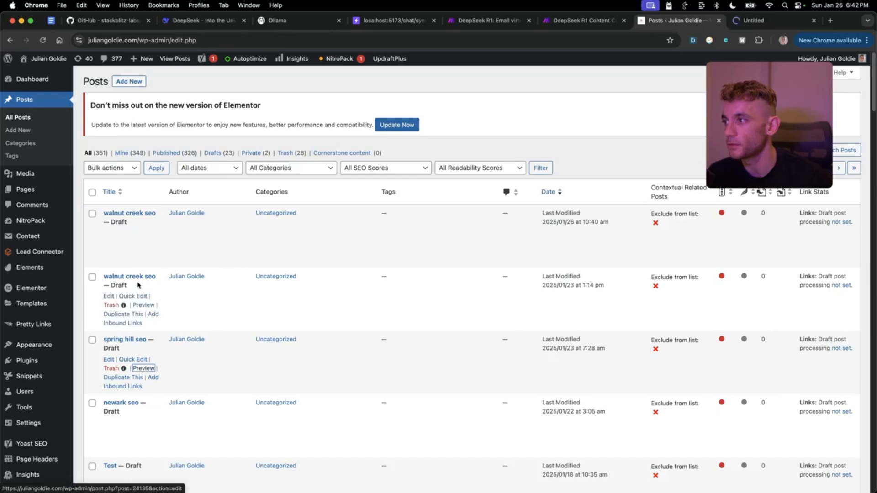
- Preview the walnut creek seo draft and read through the spring hill seo preview
left_click(138, 307)
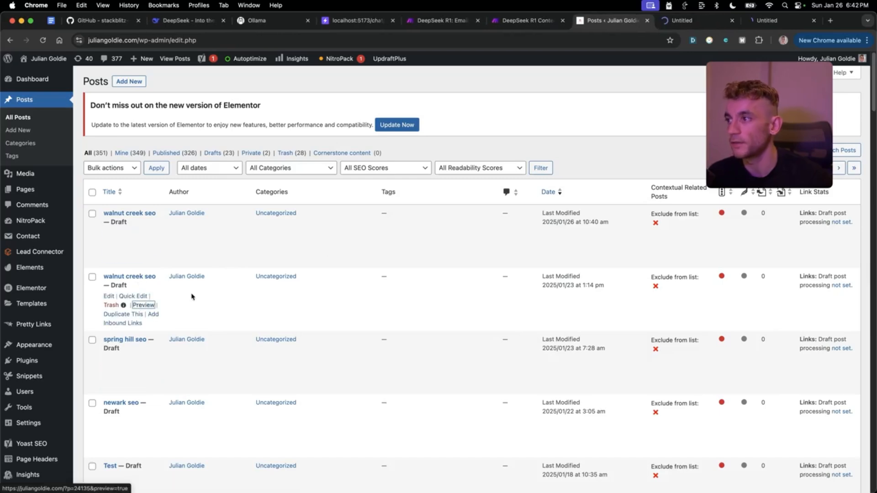
left_click(693, 23)
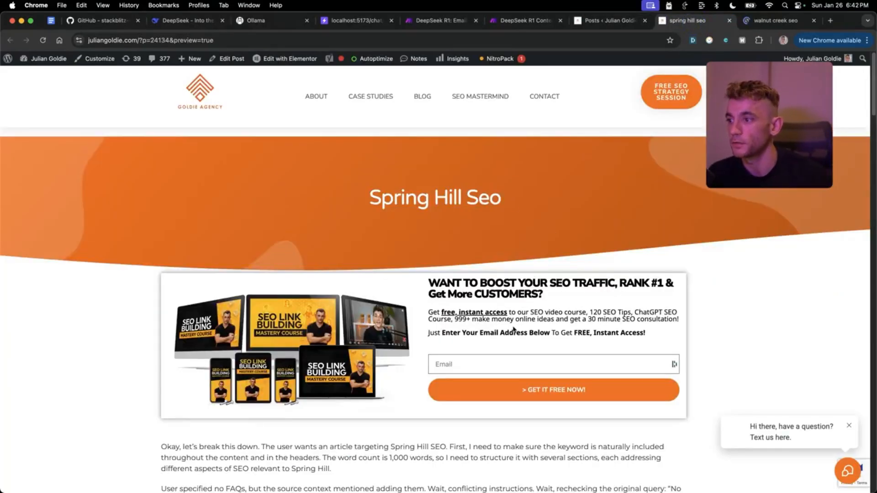
scroll(493, 200, "down", 10)
left_click_drag(160, 139, 503, 274)
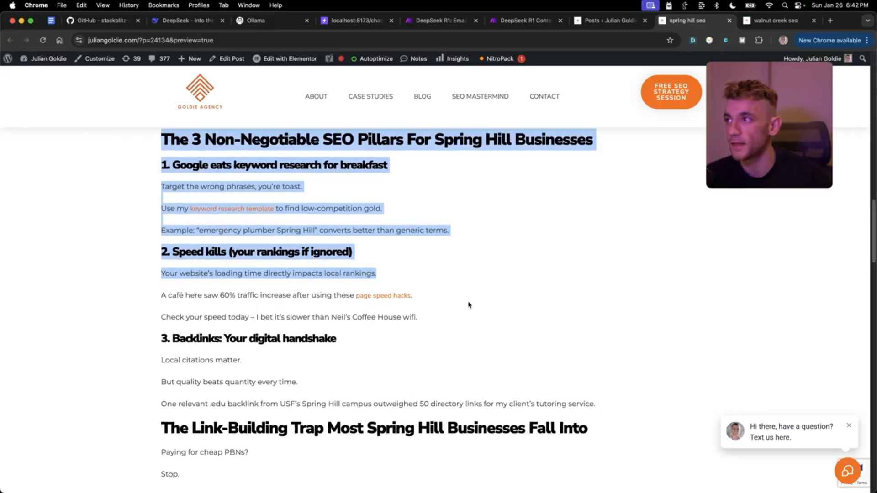
left_click(468, 312)
scroll(468, 314, "down", 5)
scroll(491, 382, "down", 5)
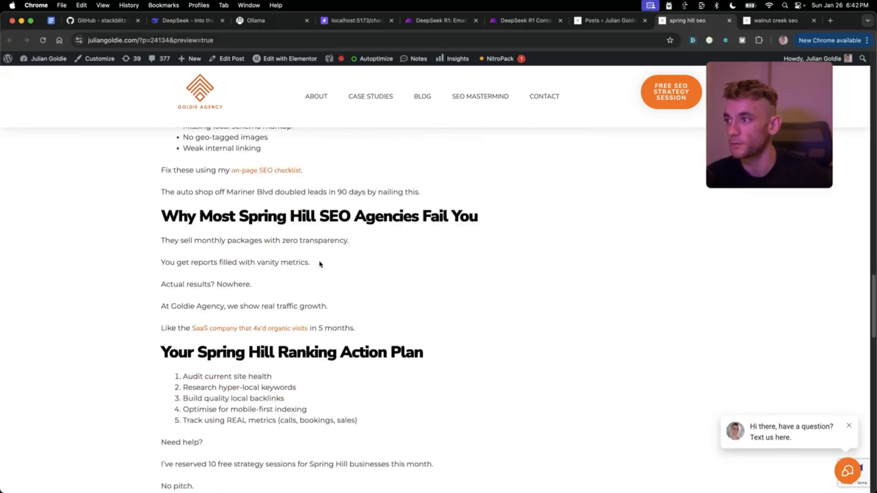
- Check the article's SaaS case study link in a new tab, then close it
left_click(249, 329, "super")
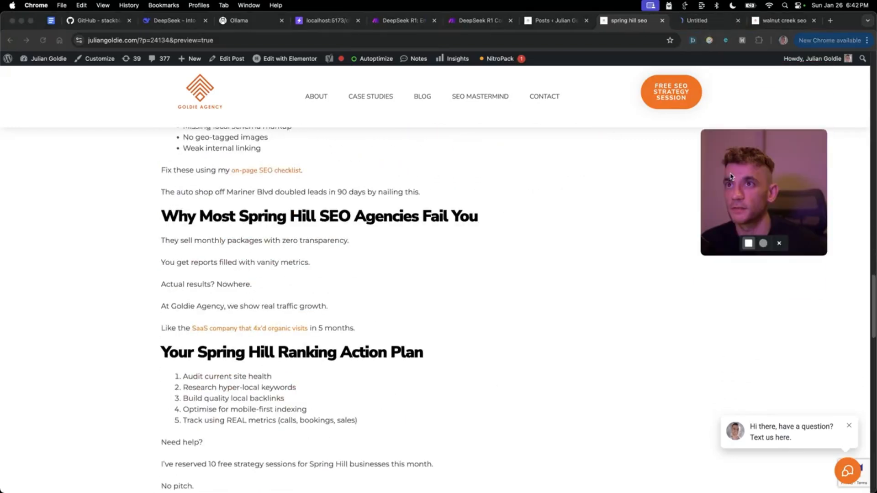
left_click(697, 21)
key("ctrl+shift+Tab")
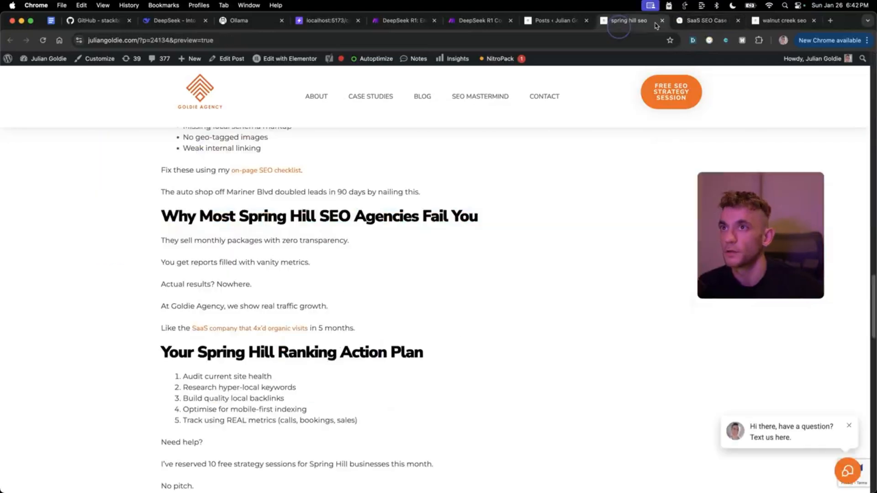
left_click(738, 21)
scroll(474, 299, "down", 5)
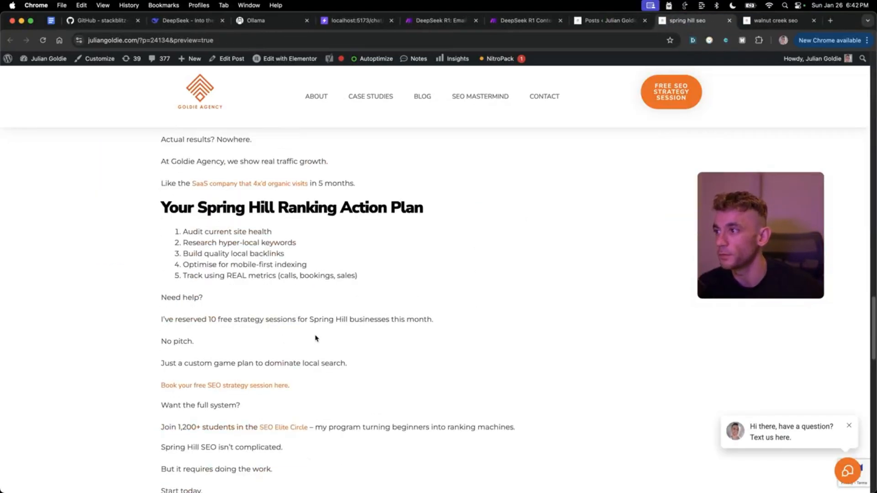
scroll(314, 338, "down", 1)
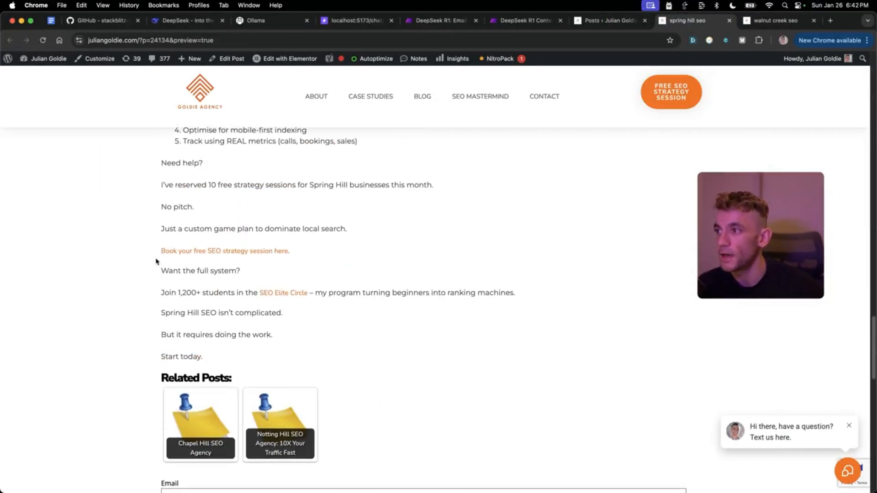
- Check the FREE SEO Strategy Session link page, then review the closing call-to-action
left_click(179, 252)
left_click(641, 17)
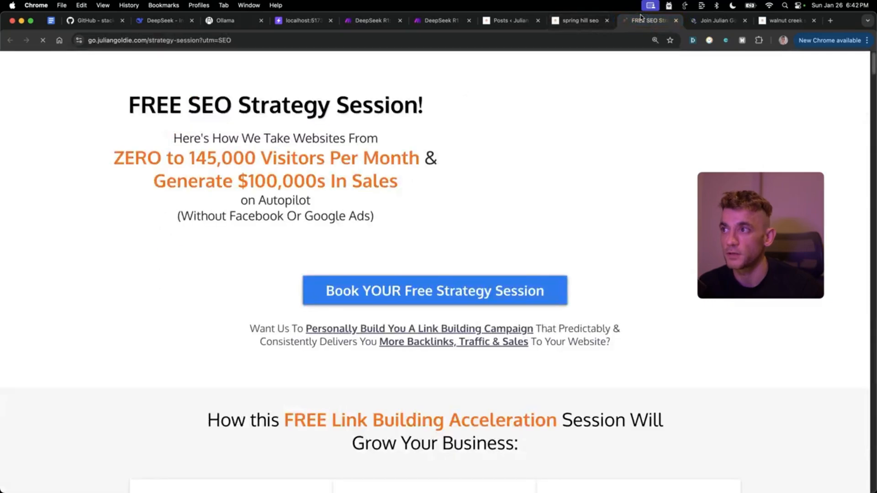
left_click_drag(83, 108, 431, 219)
left_click(363, 176)
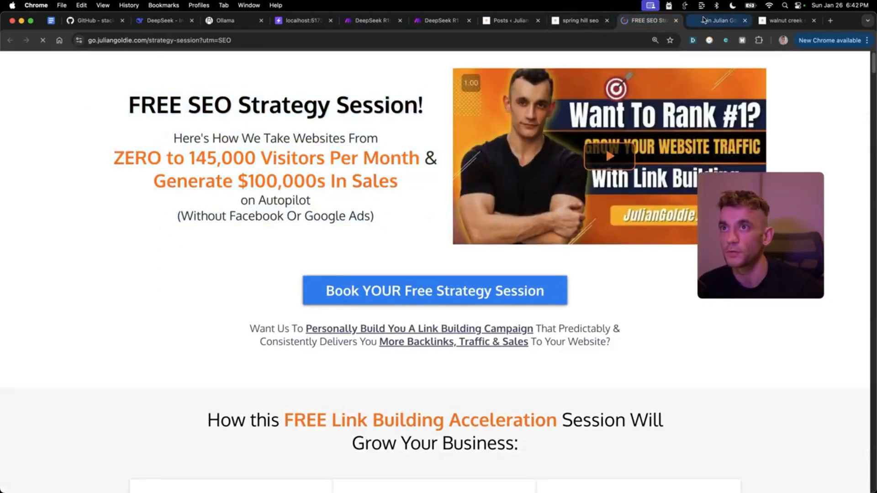
key("super+w")
key("super+w")
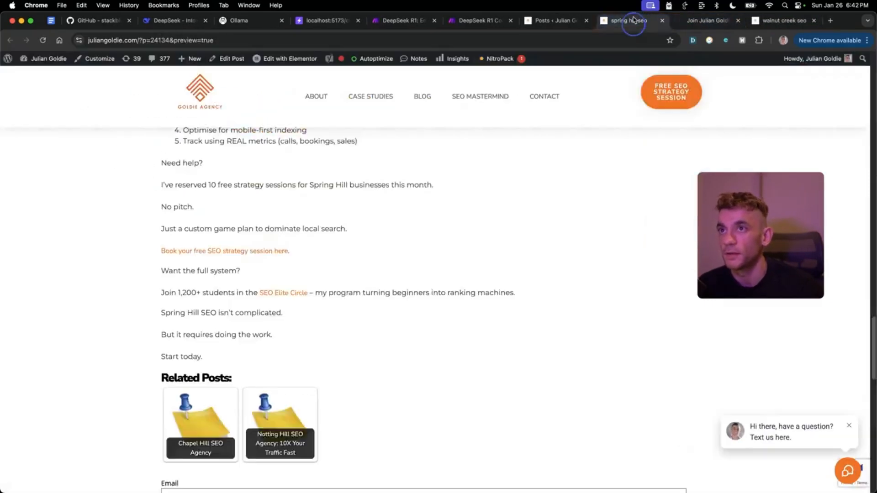
left_click_drag(205, 171, 452, 312)
scroll(484, 281, "up", 3)
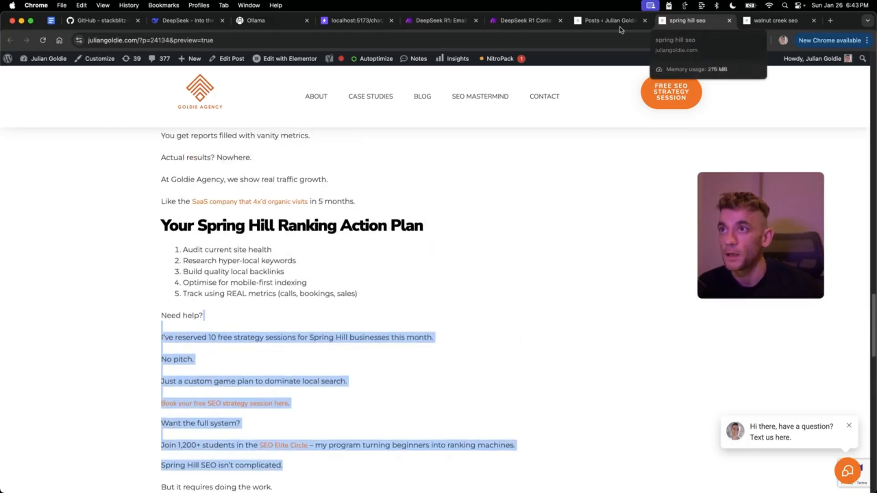
- Return to the DeepSeek R1 Content Creator scenario in Make
mouse_move(808, 215)
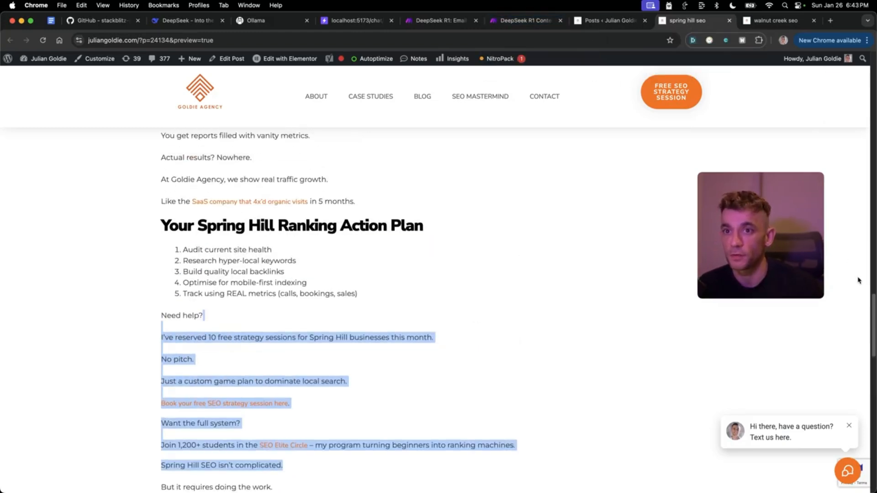
left_click(526, 20)
left_click(539, 383)
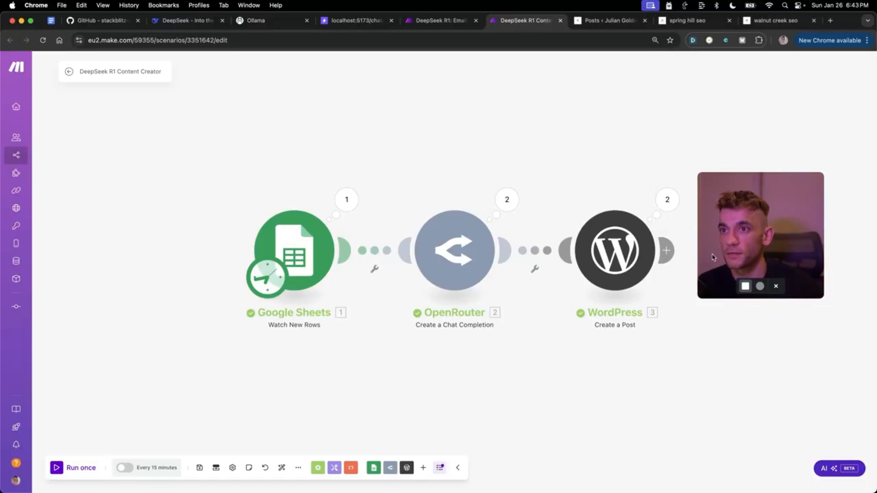
left_click_drag(713, 257, 730, 135)
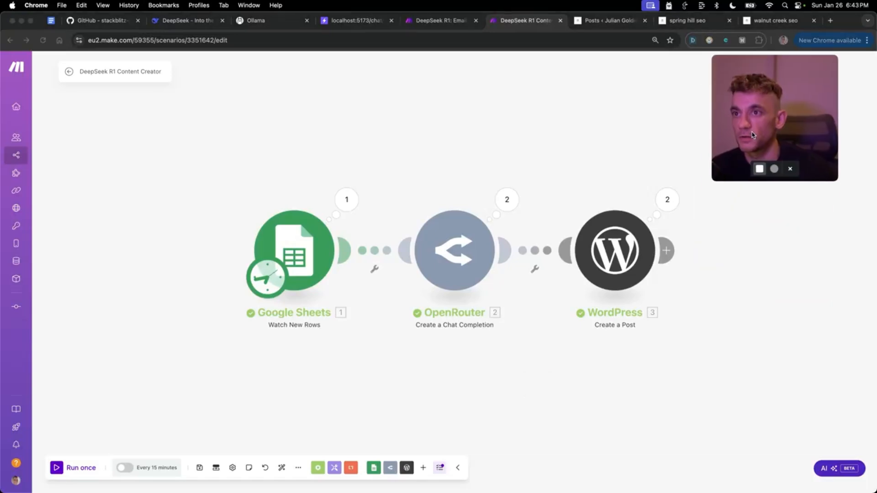
left_click(515, 200)
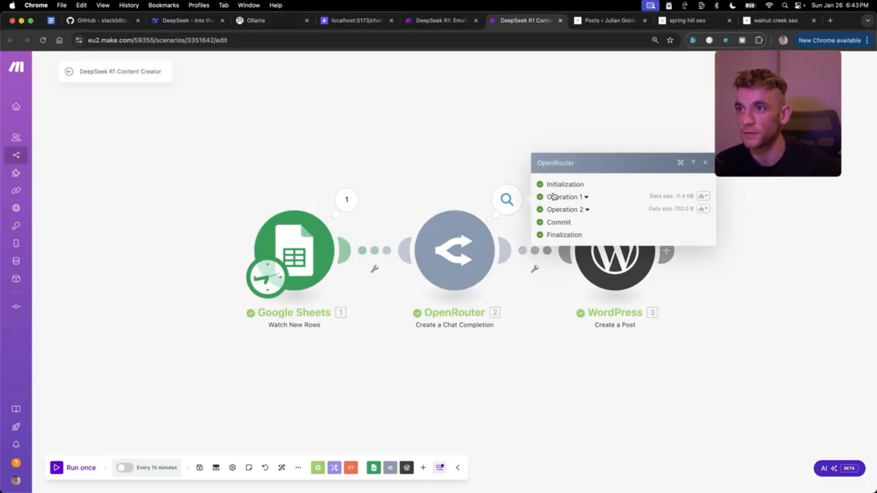
left_click(575, 199)
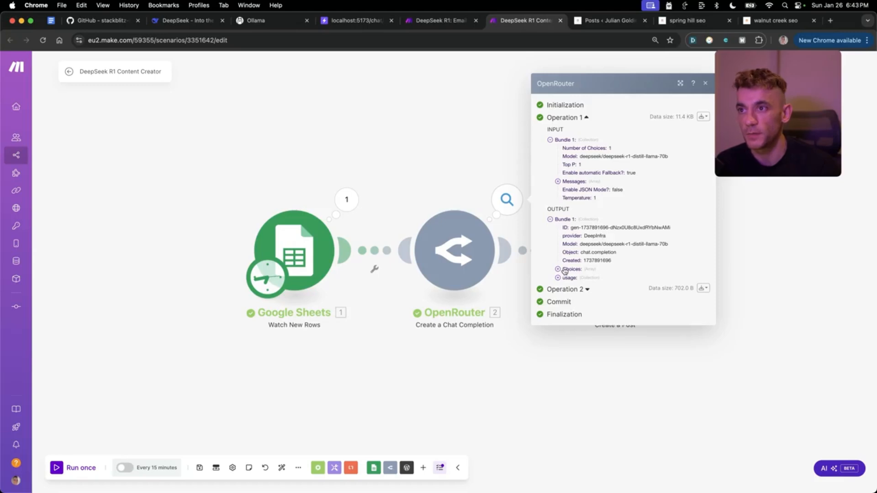
left_click(558, 270)
left_click(566, 273)
scroll(619, 308, "down", 3)
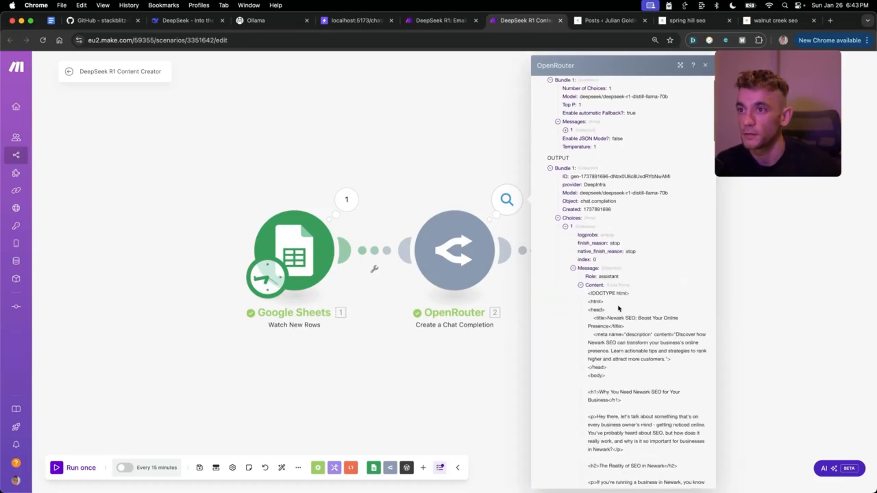
left_click_drag(588, 216, 649, 338)
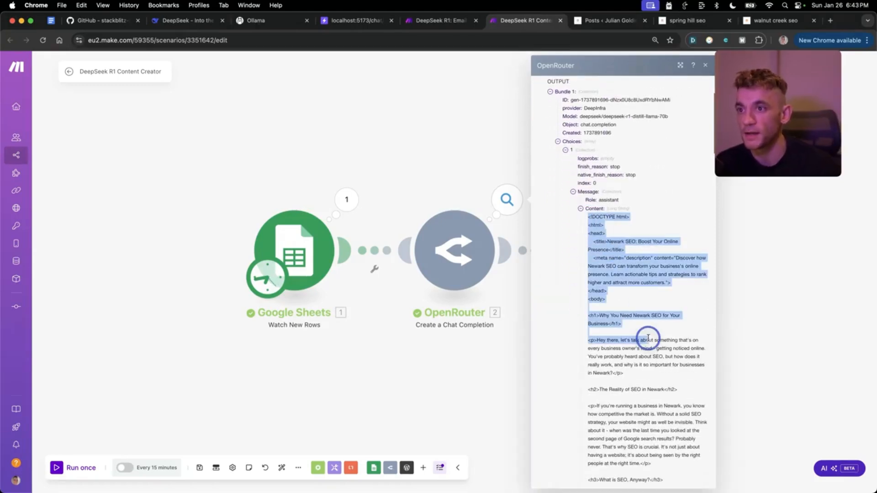
scroll(645, 338, "down", 7)
scroll(644, 338, "down", 10)
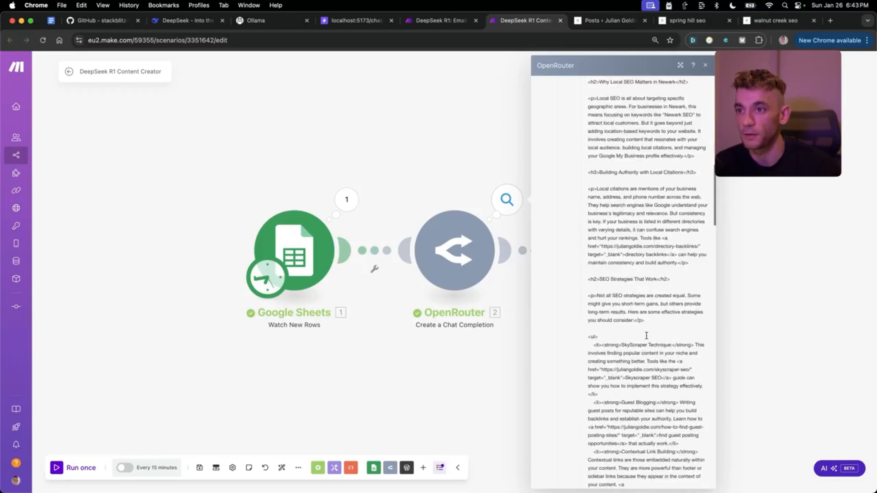
scroll(626, 245, "up", 3)
left_click(535, 124)
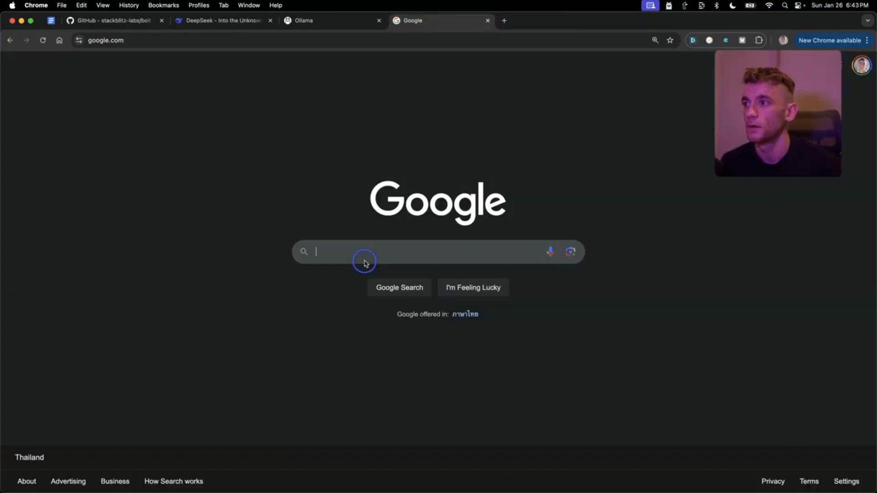
- Search Google for 'visual studio code' and open the official code.visualstudio.com site
type("v")
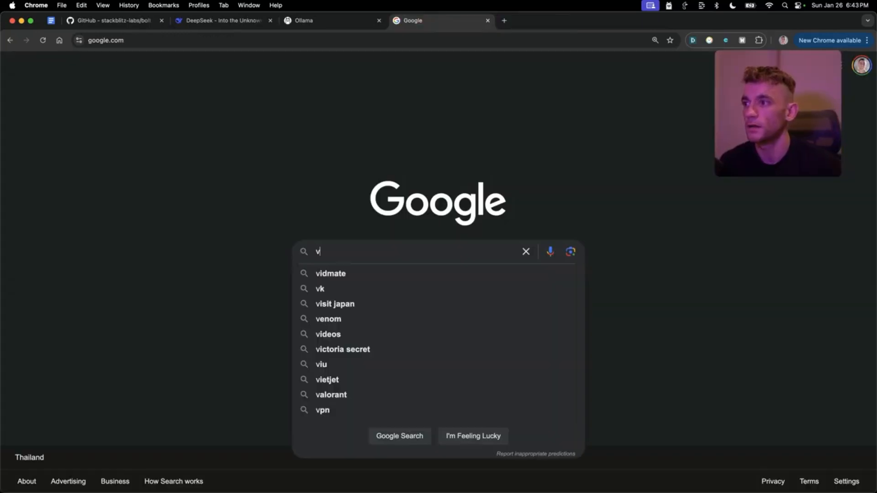
type("isual studio code")
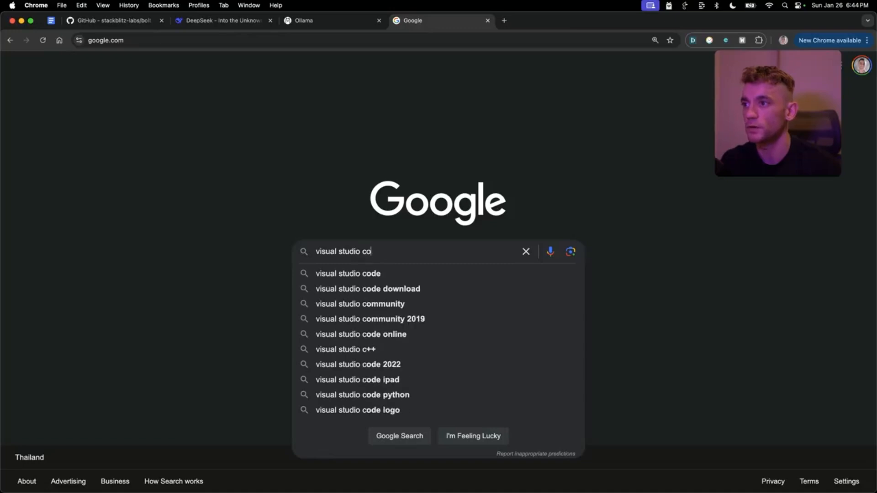
key("Return")
left_click(216, 161)
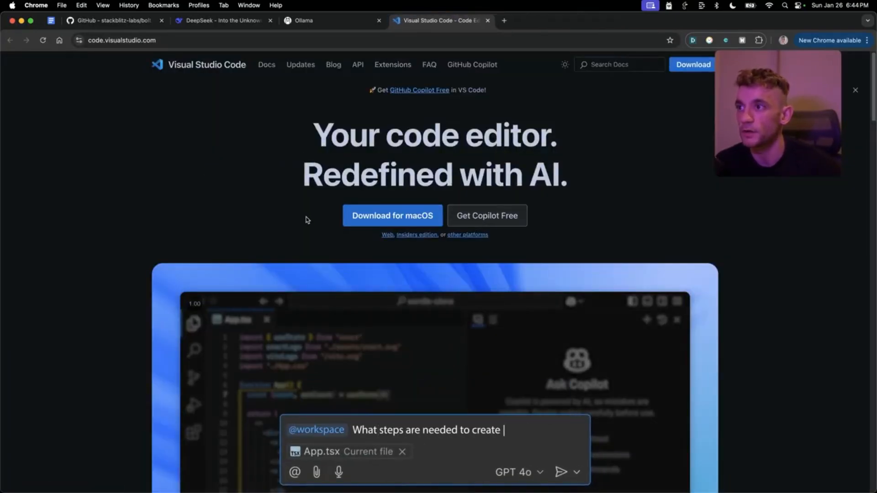
- Launch the Visual Studio Code app from Spotlight
key("super+space")
type("v")
key("Return")
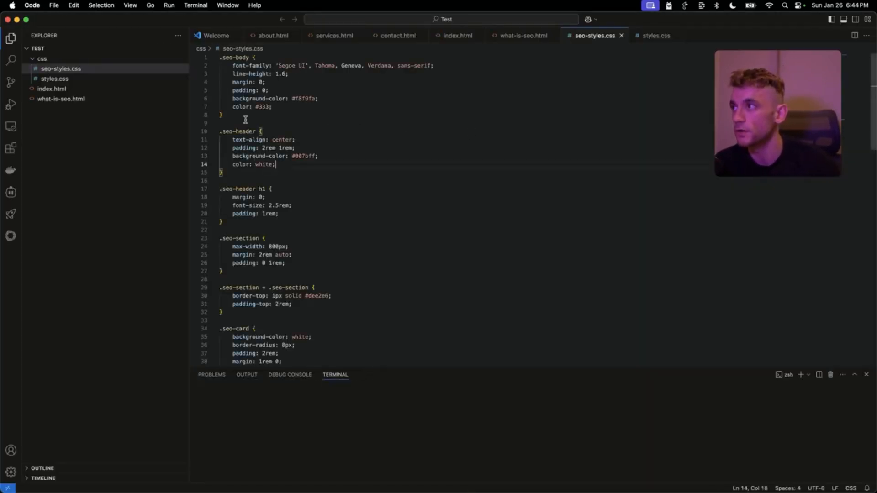
- Show the Extensions view, dismiss the system permission prompt, and open the Cline panel
left_click(11, 148)
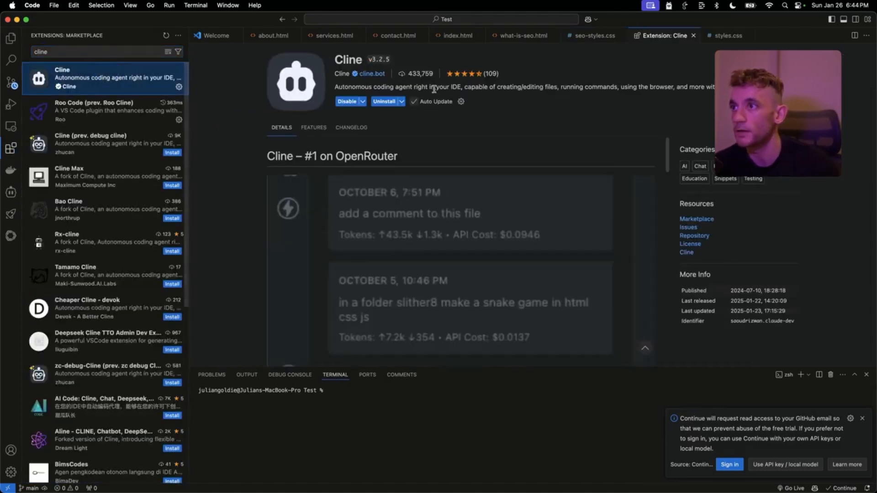
left_click(462, 188)
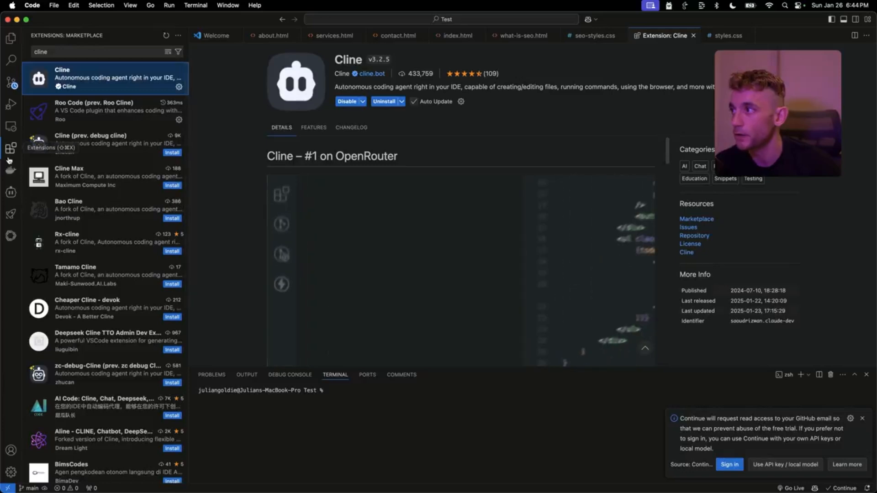
left_click(11, 192)
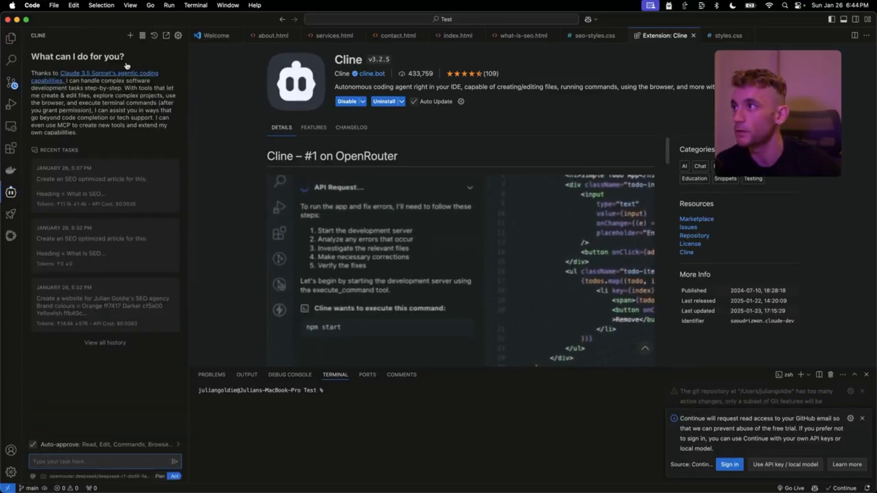
- Check Cline's model settings, then reopen the recent SEO article task and bring its Chrome page forward
left_click(177, 37)
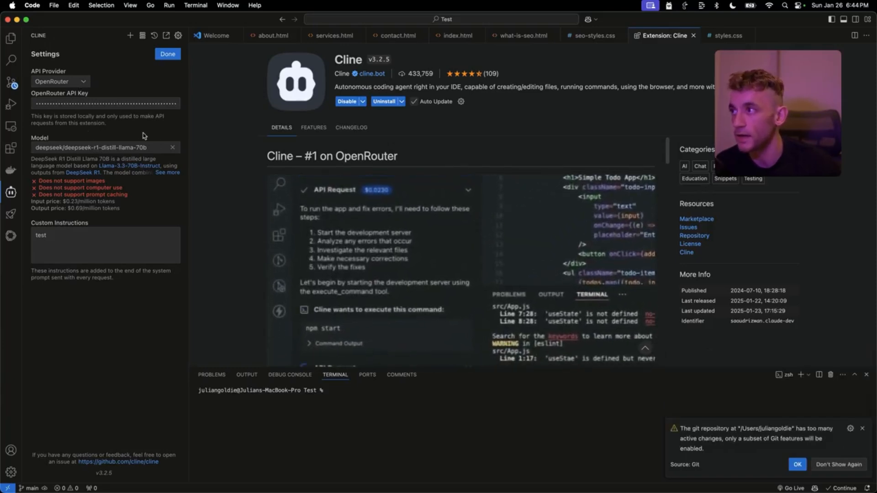
left_click(168, 54)
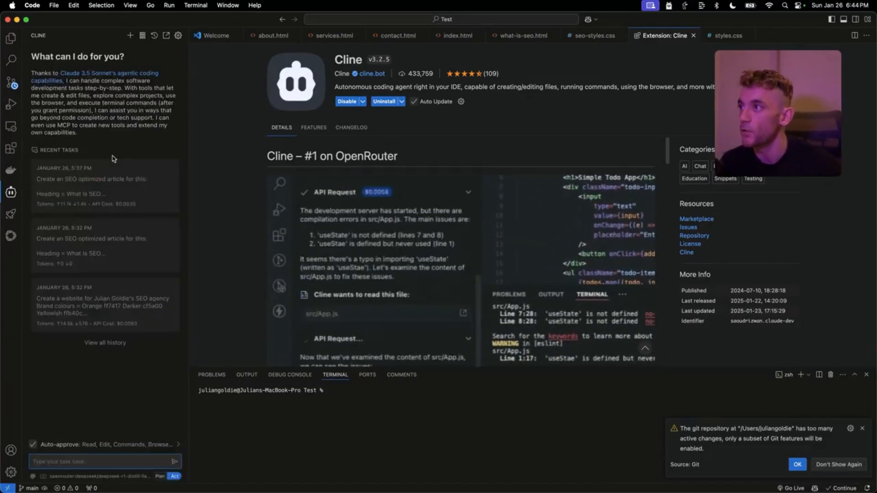
left_click(107, 196)
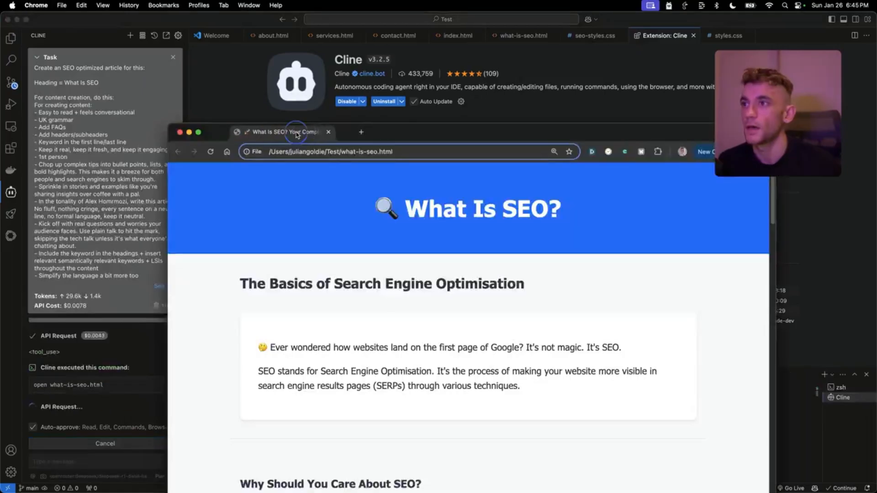
left_click(424, 133)
- Maximise Chrome, scroll through the styled 'What Is SEO?' page, then close it and return to VS Code
double_click(424, 133)
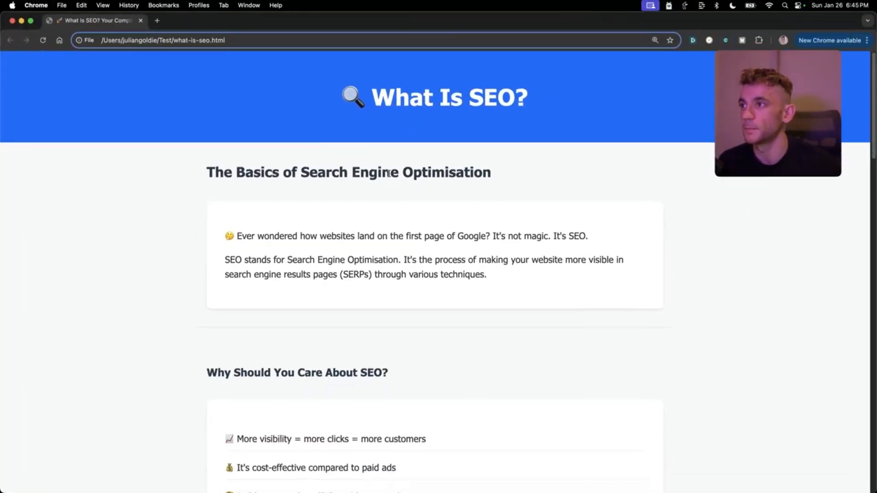
scroll(385, 238, "down", 15)
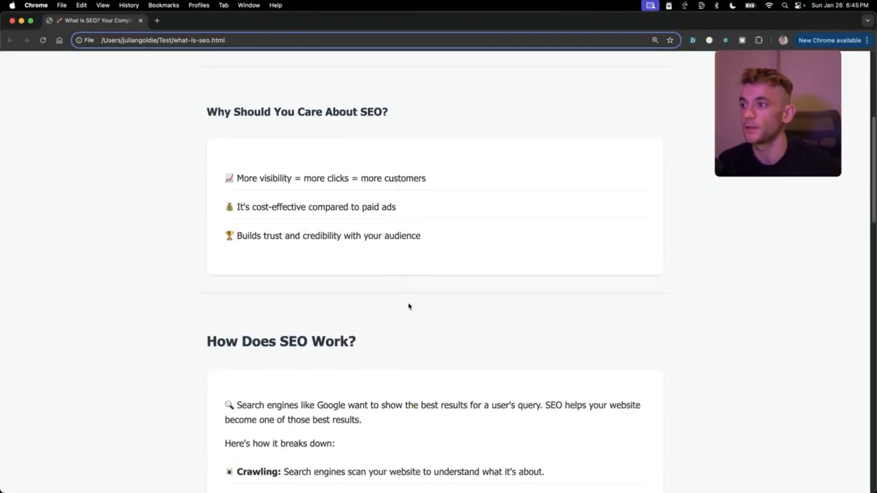
scroll(384, 374, "up", 15)
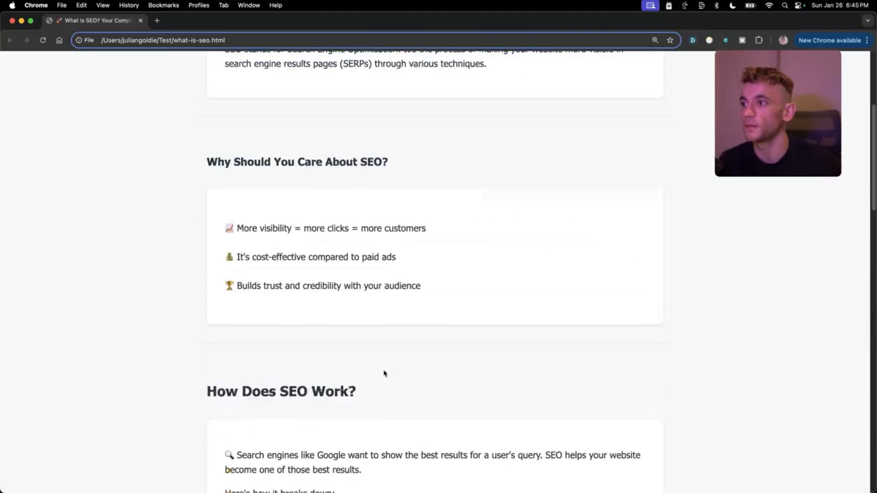
left_click(141, 21)
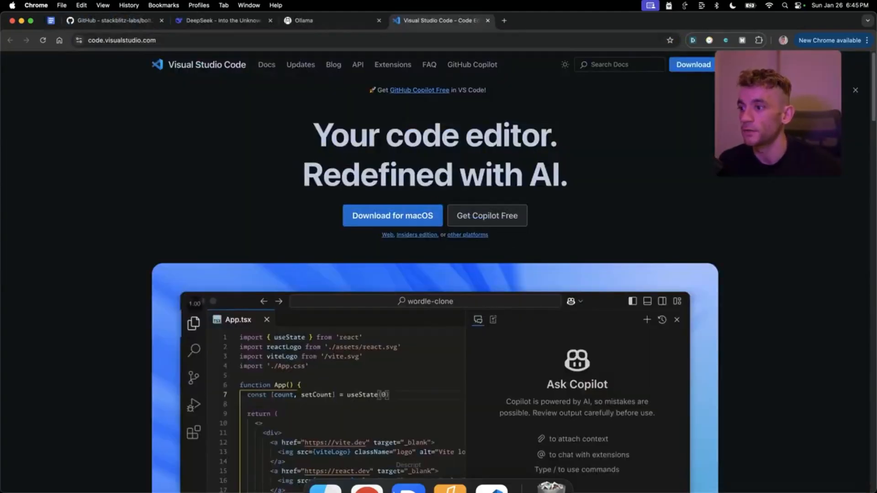
left_click(494, 469)
- Expand the Cline task's full prompt and highlight its $0.0121 API cost for 48.3k tokens
left_click(102, 126)
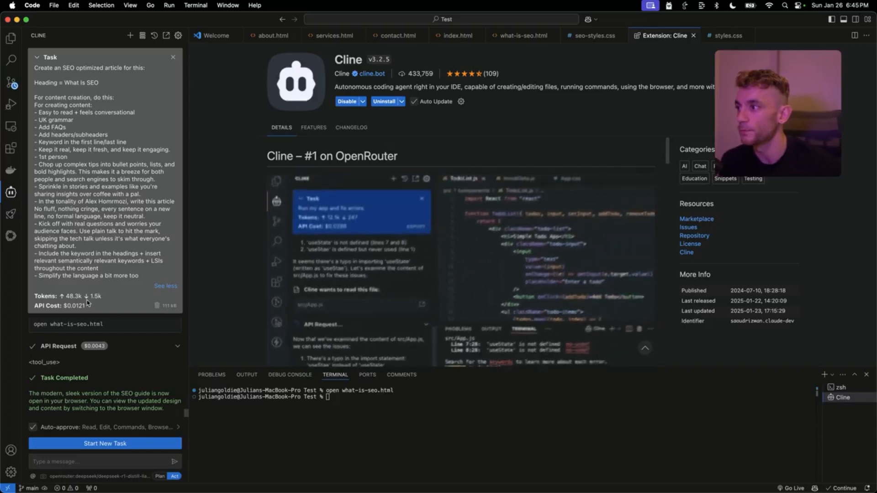
left_click_drag(64, 306, 87, 303)
left_click(95, 314)
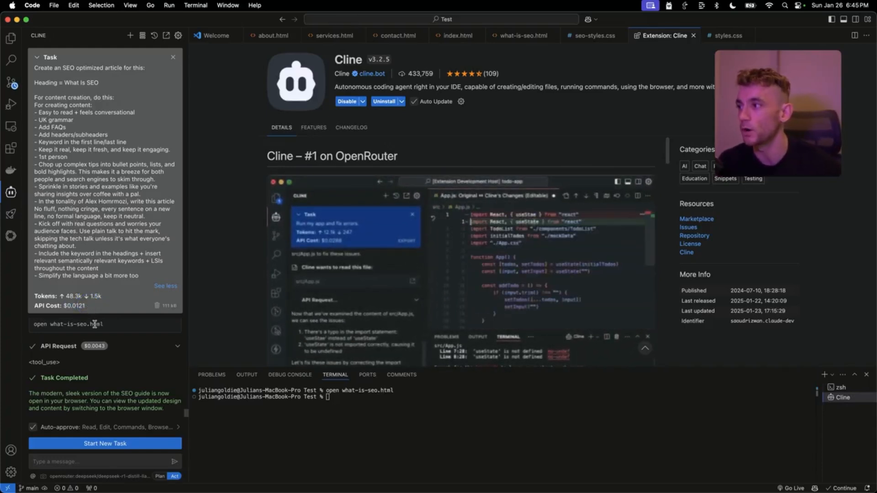
left_click(76, 307)
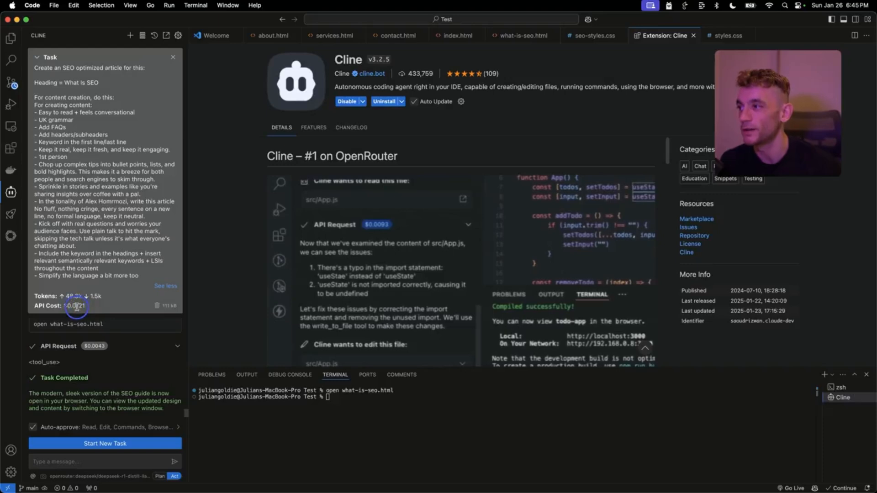
left_click(93, 308)
scroll(112, 328, "up", 10)
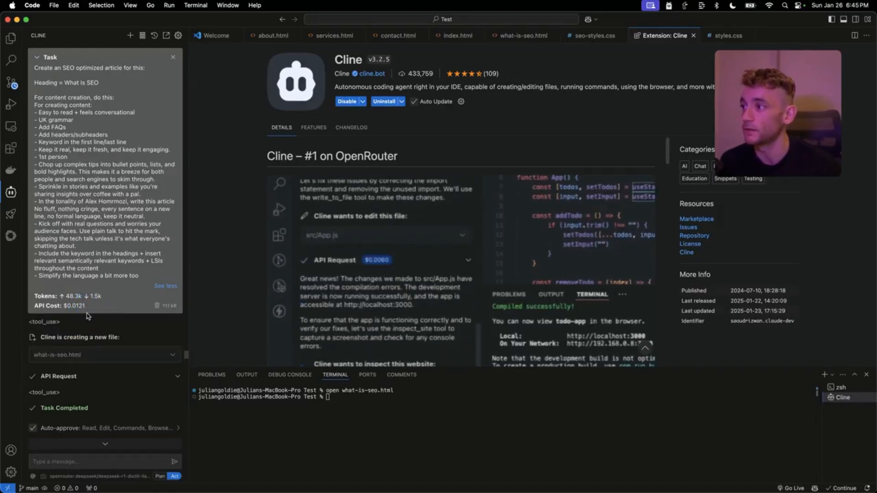
scroll(86, 289, "down", 10)
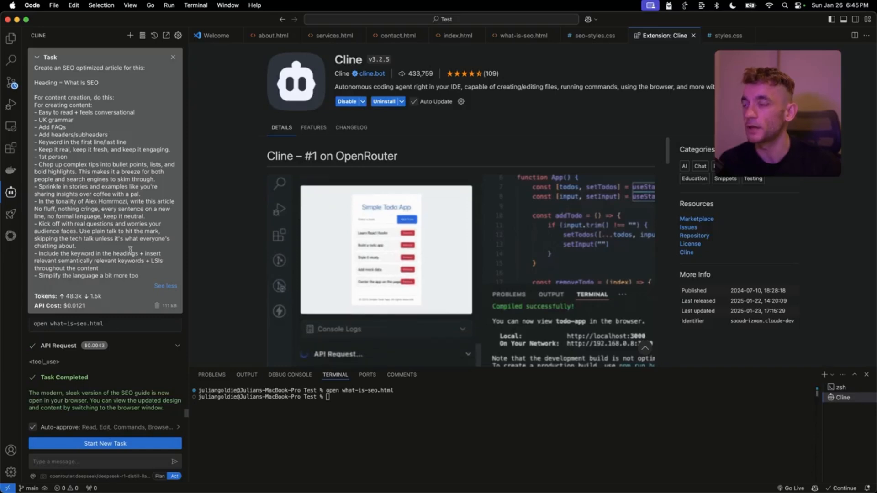
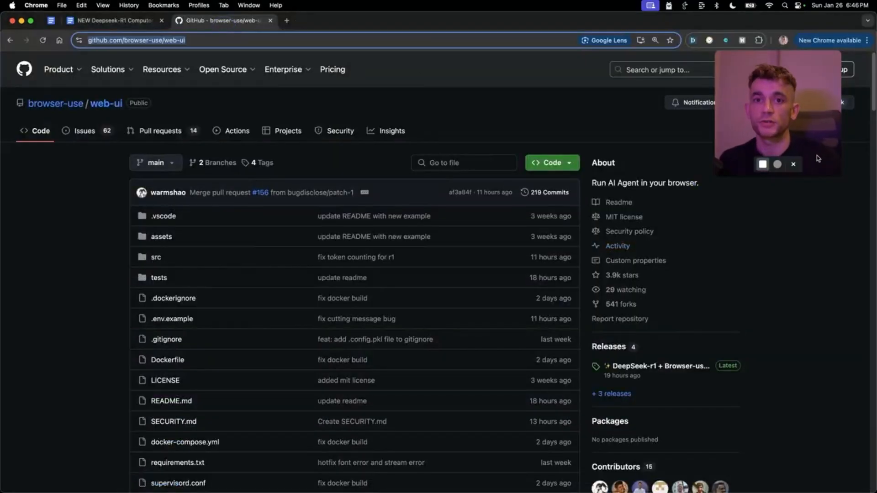
- Scroll the browser-use/web-ui README to its Installation Options, then switch to the Claude 'Setting up Web UI on Mac' chat
left_click(777, 288)
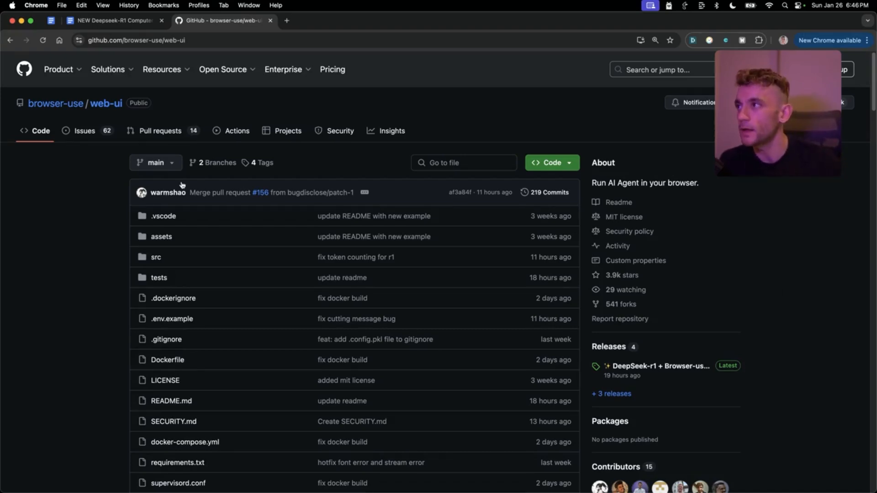
left_click(53, 235)
scroll(237, 365, "down", 15)
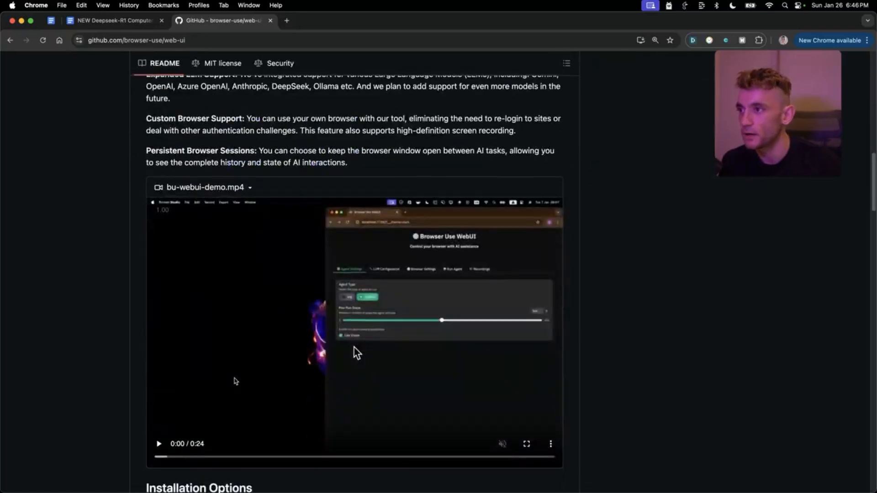
scroll(238, 379, "down", 3)
scroll(391, 356, "down", 5)
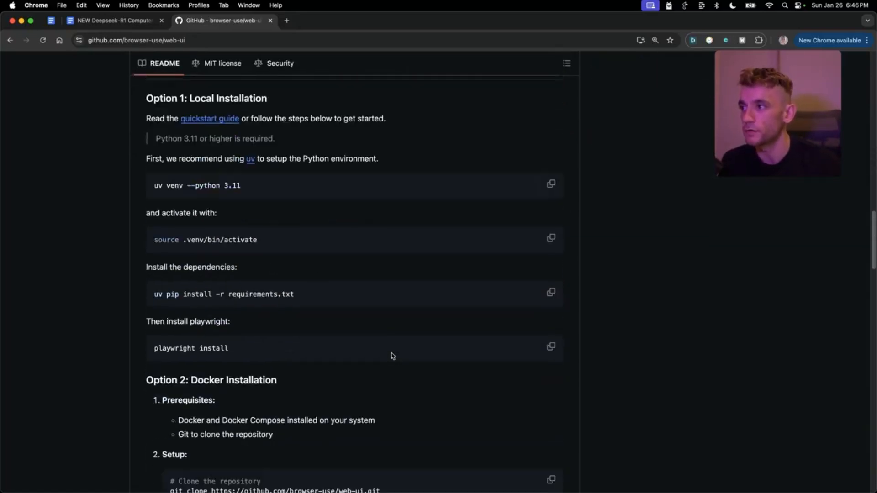
left_click(864, 272)
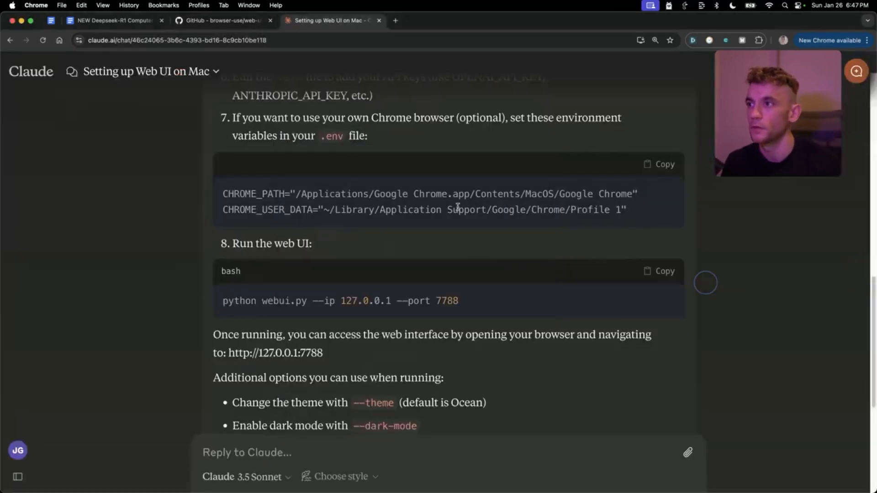
left_click(225, 18)
scroll(320, 365, "down", 10)
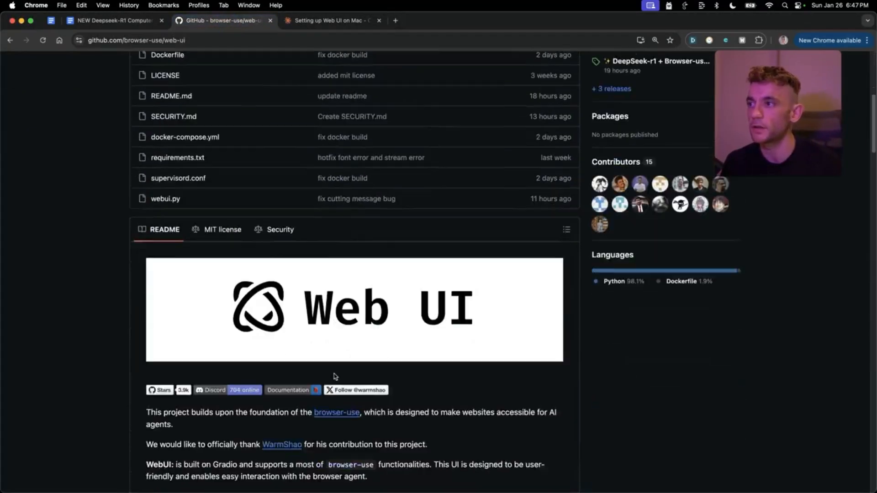
scroll(333, 430, "down", 5)
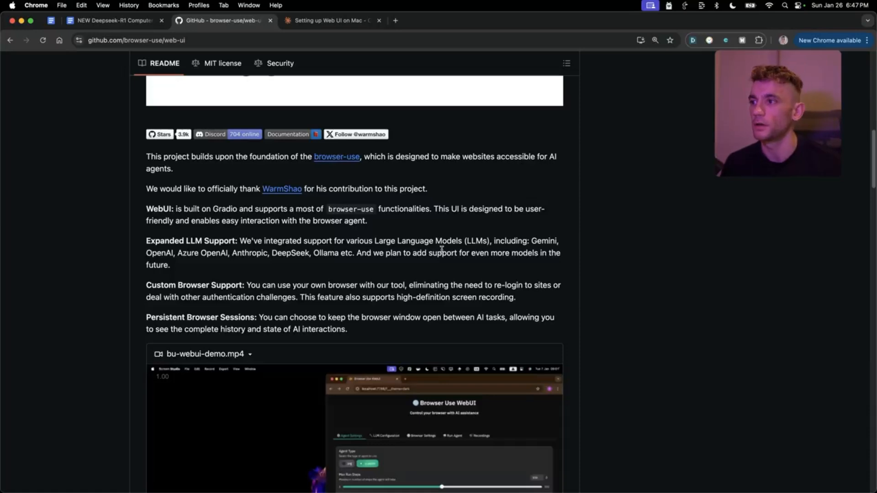
key("super+a")
left_click(330, 23)
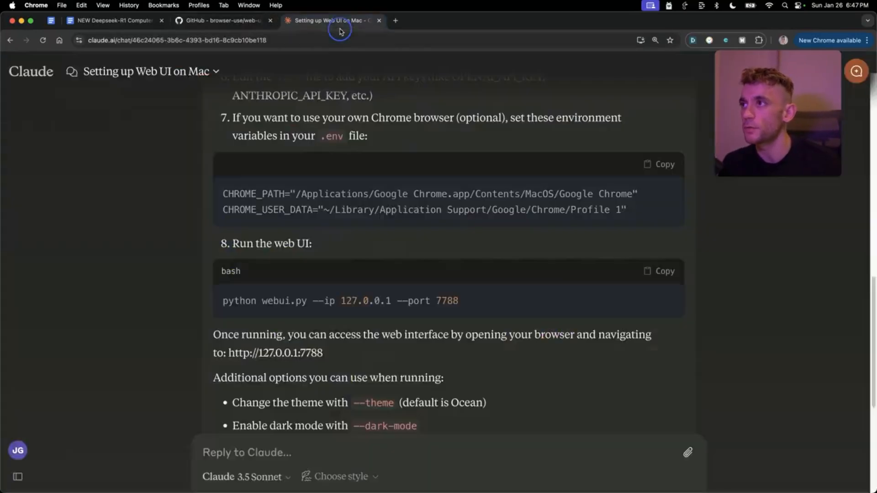
left_click(242, 22)
left_click(329, 26)
scroll(408, 399, "up", 15)
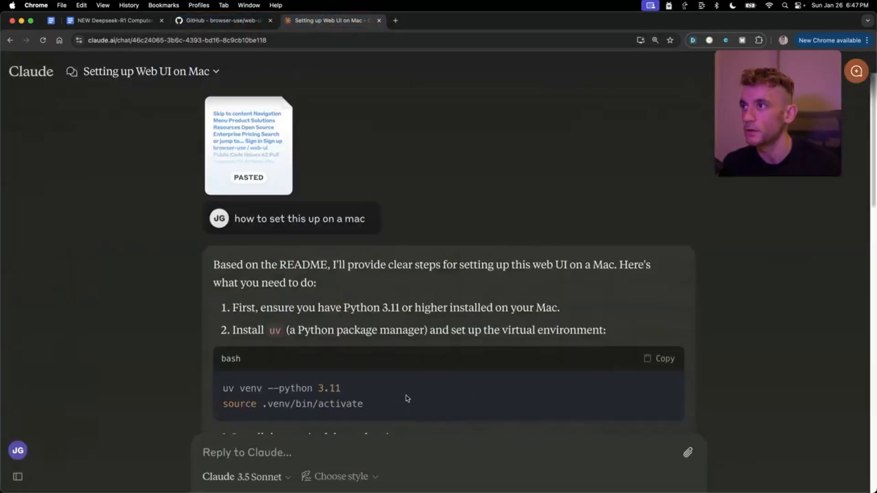
left_click_drag(234, 218, 455, 226)
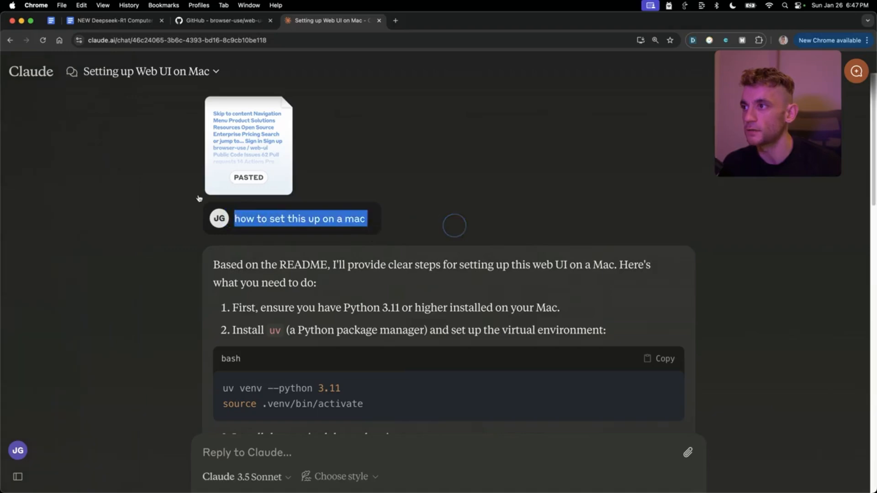
scroll(489, 375, "down", 6)
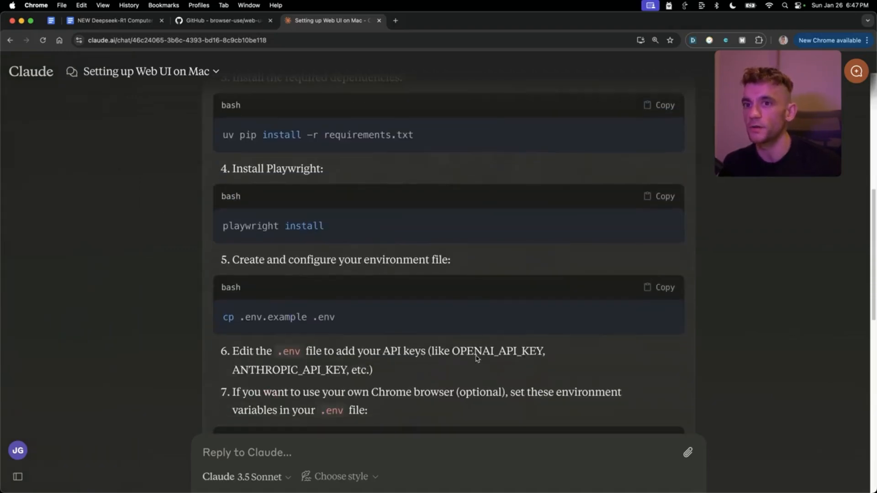
scroll(645, 275, "up", 5)
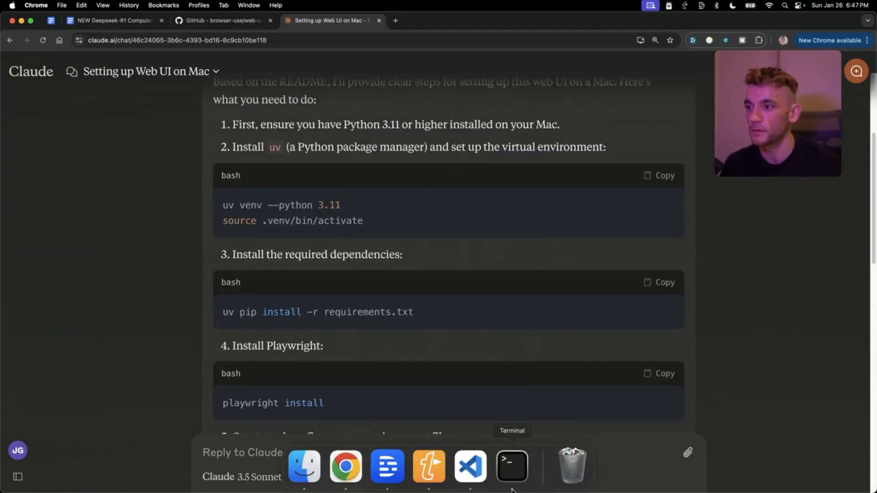
left_click(510, 465)
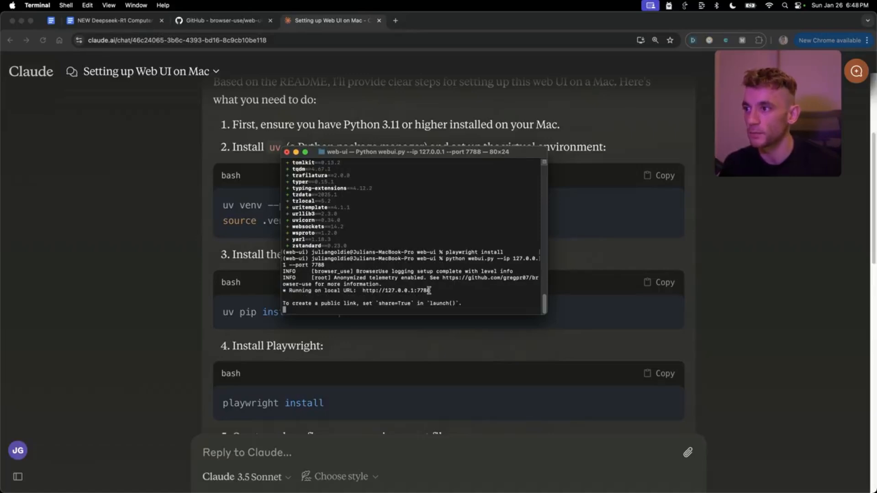
left_click_drag(429, 290, 364, 290)
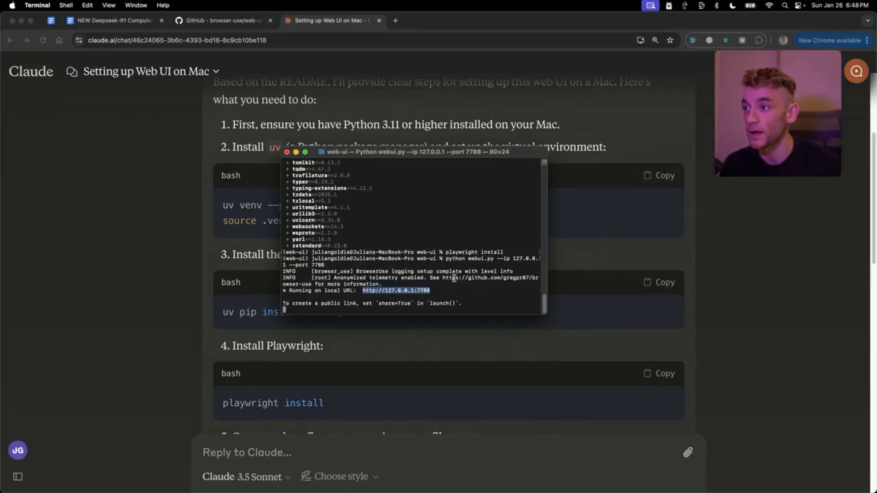
left_click(168, 310)
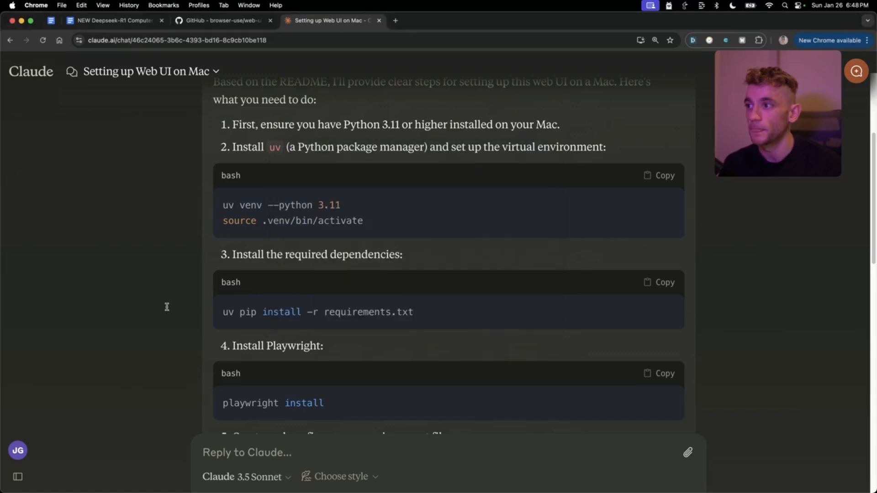
- Launch Terminal through Spotlight search
key("super+space")
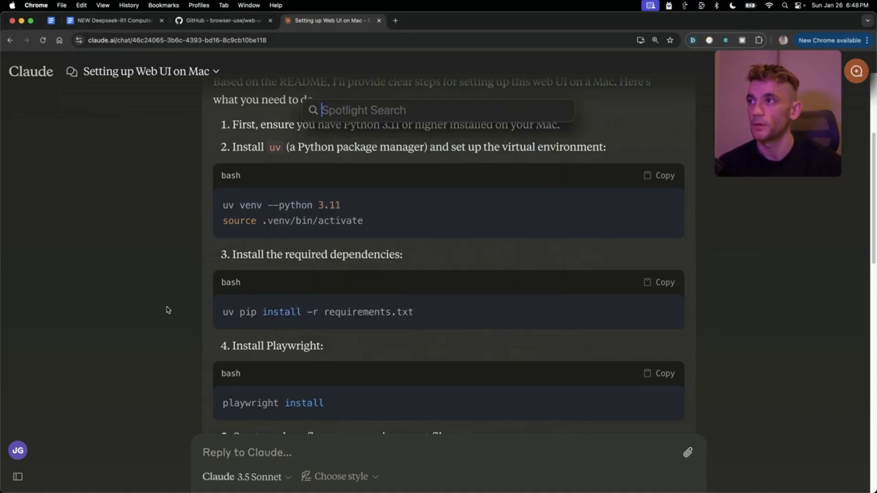
type("te")
key("BackSpace")
key("BackSpace")
type("ol")
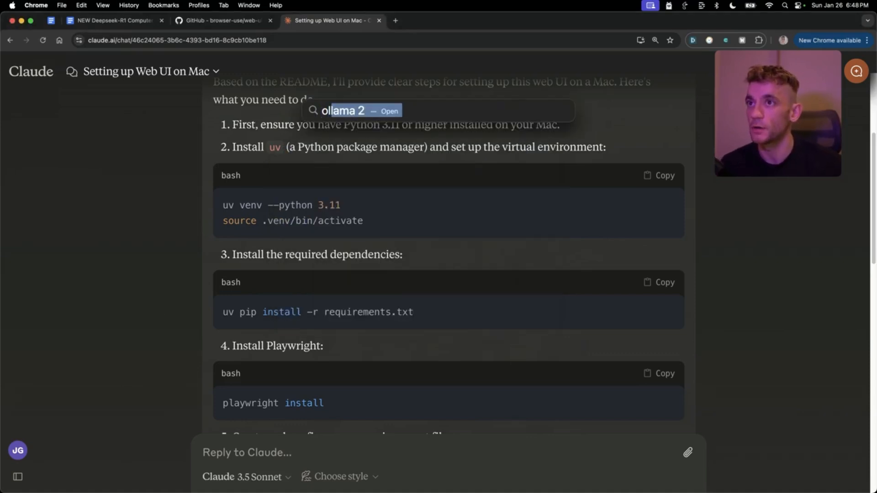
key("BackSpace")
key("BackSpace")
type("ter")
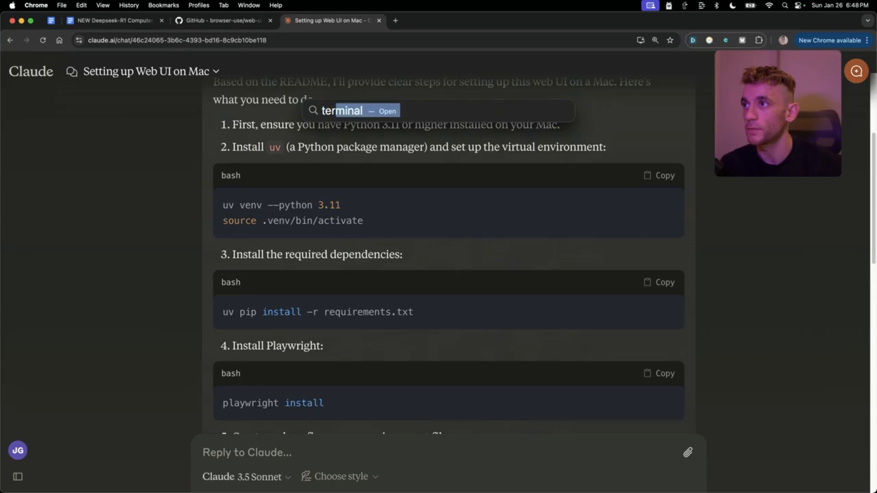
key("Return")
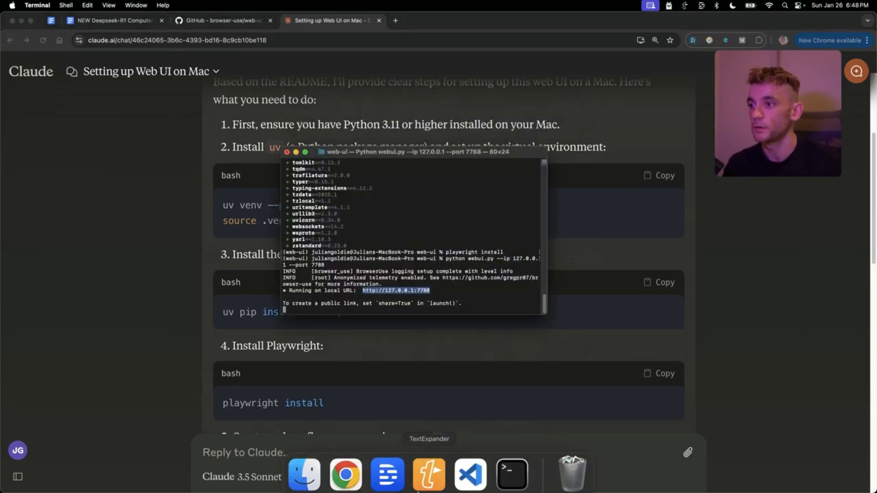
right_click(512, 470)
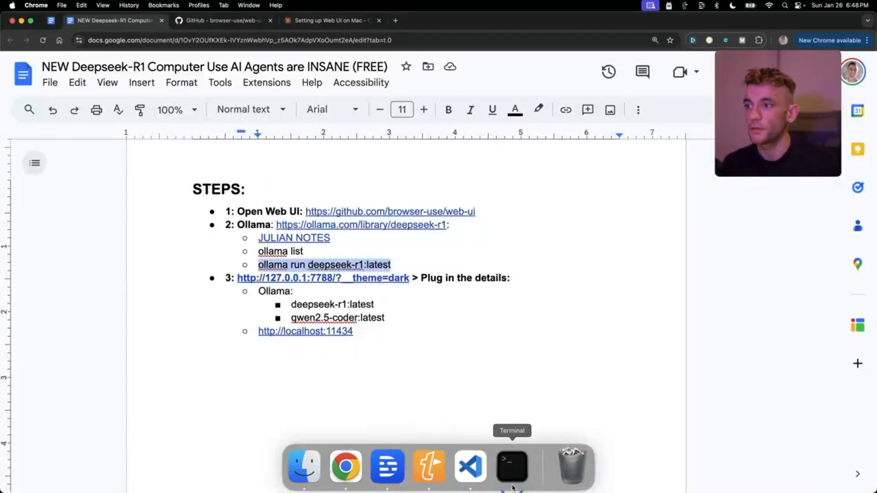
left_click(513, 475)
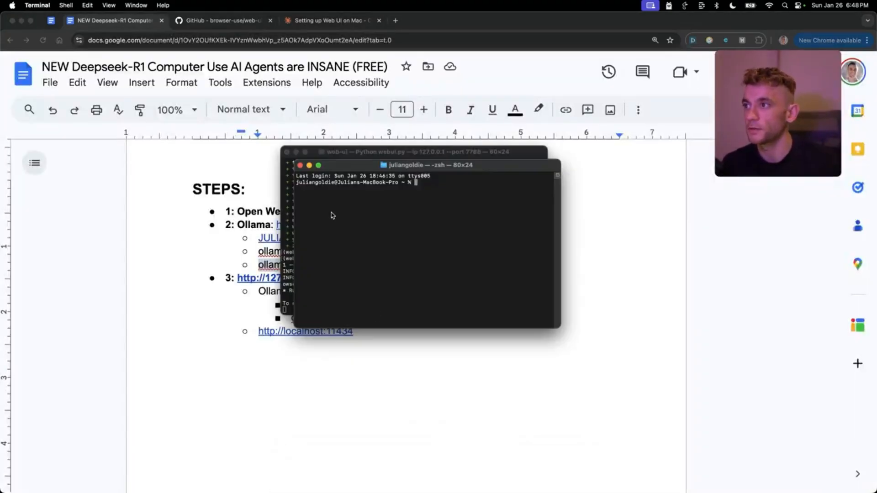
type("ollama run deepseek-r1:latest")
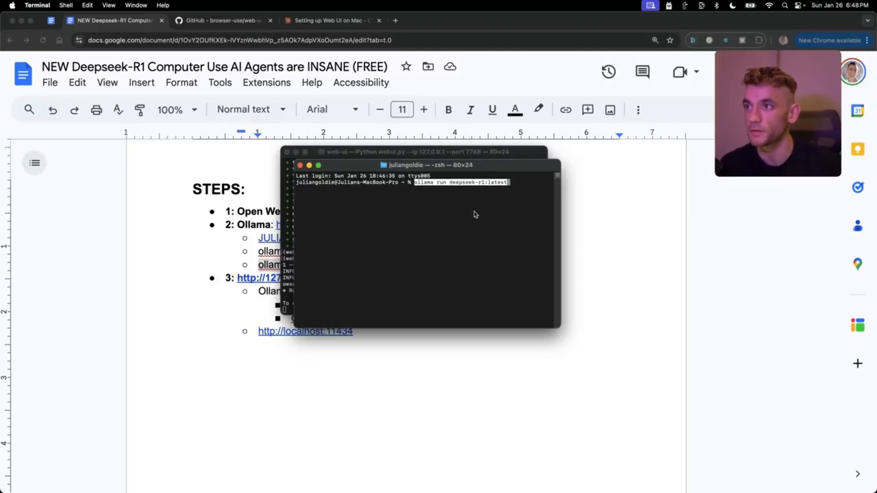
key("Return")
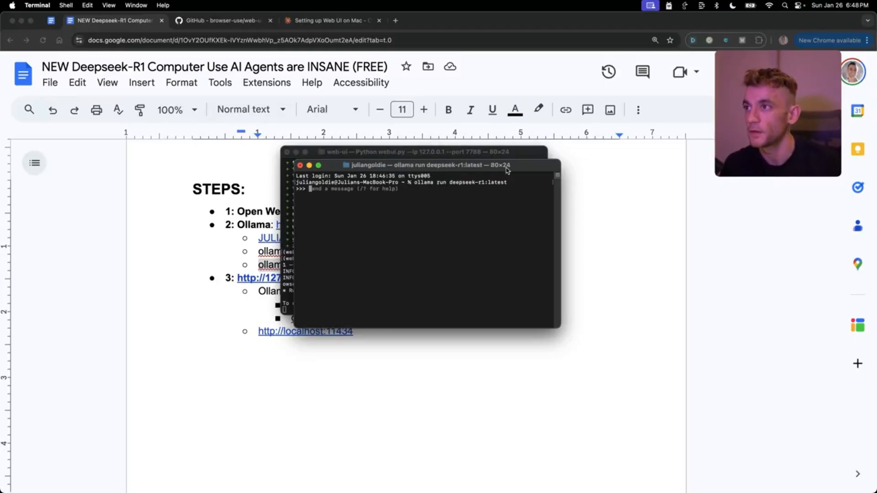
left_click_drag(420, 164, 670, 154)
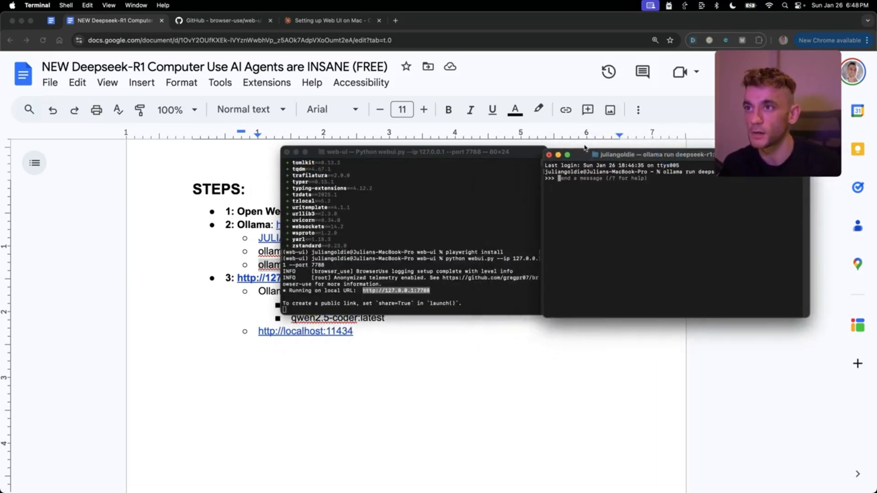
left_click(370, 201)
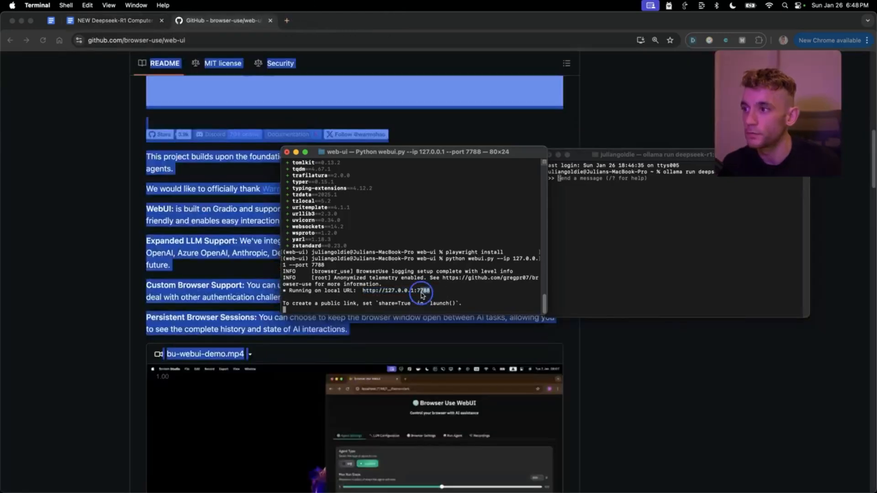
left_click_drag(430, 292, 358, 293)
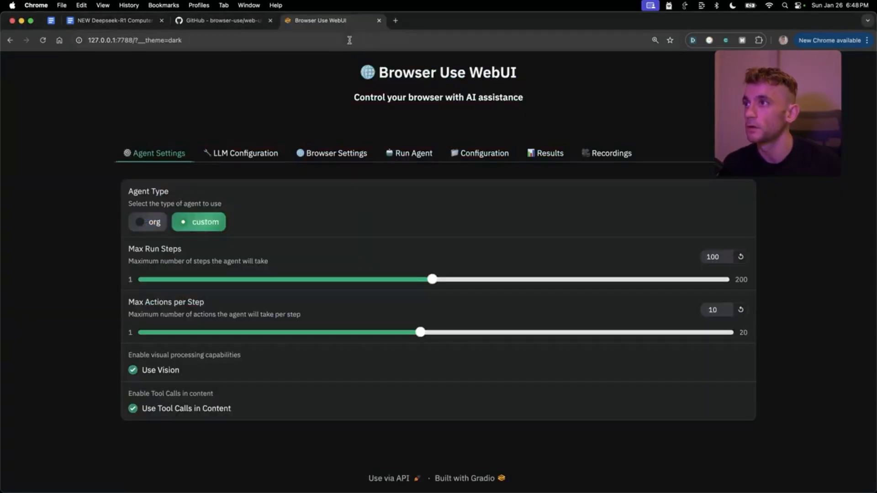
- Look over the LLM Configuration, Agent Settings and Run Agent tabs, ending back on LLM Configuration
left_click(255, 151)
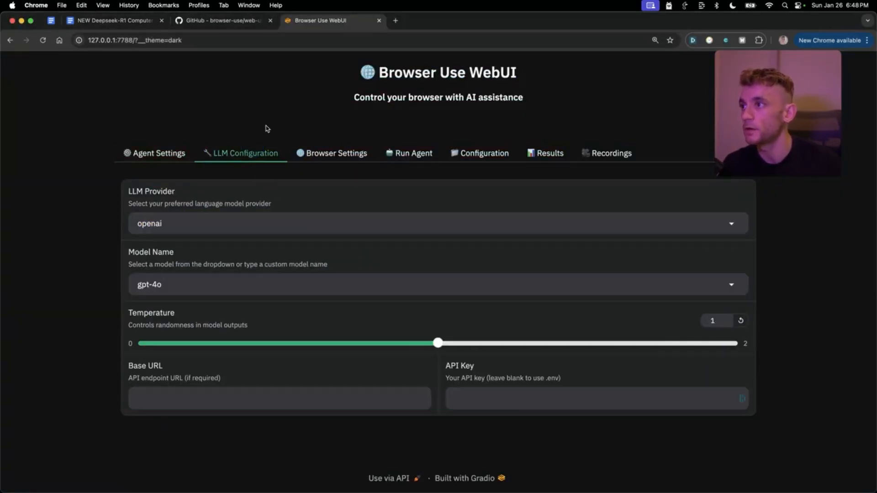
left_click(172, 160)
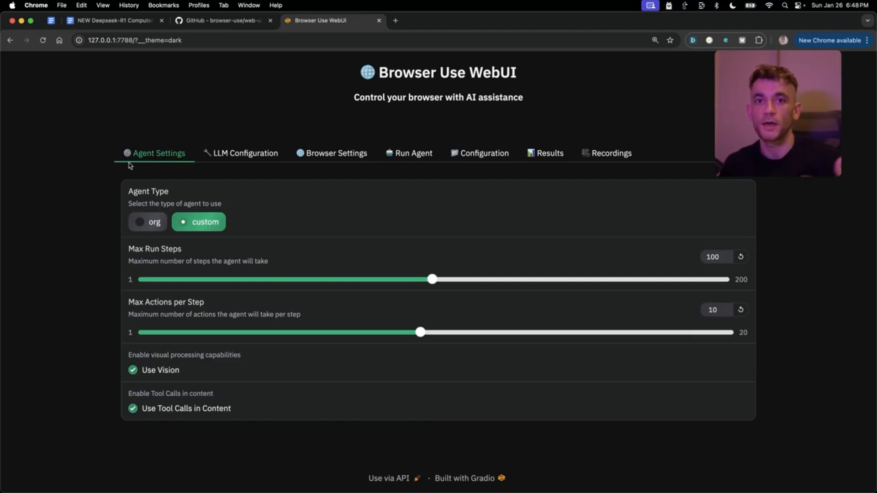
left_click(419, 160)
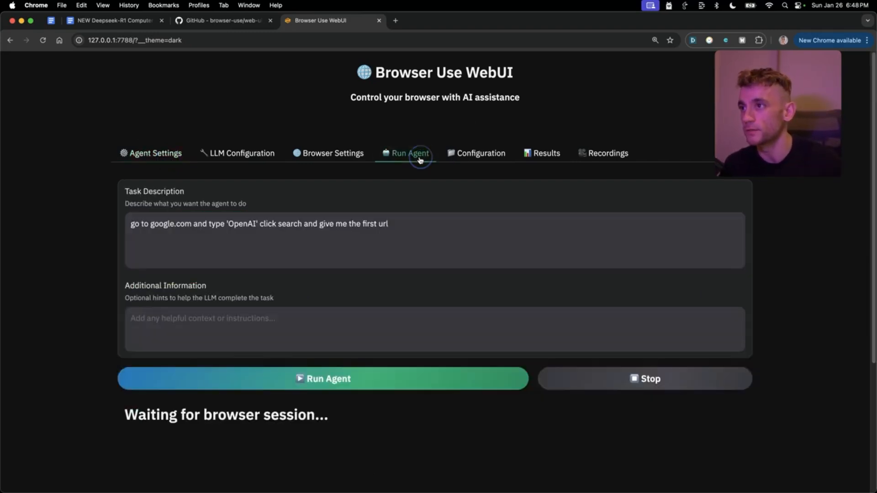
left_click(233, 158)
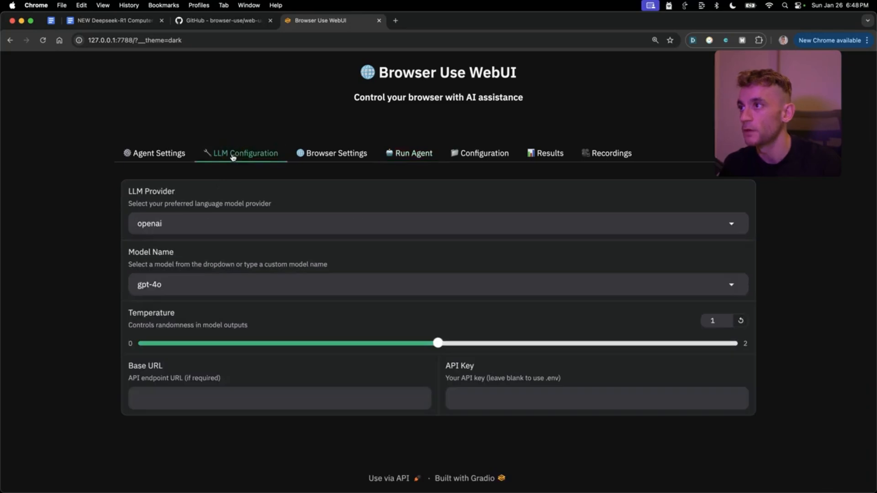
- Set the LLM Provider to ollama
left_click(187, 220)
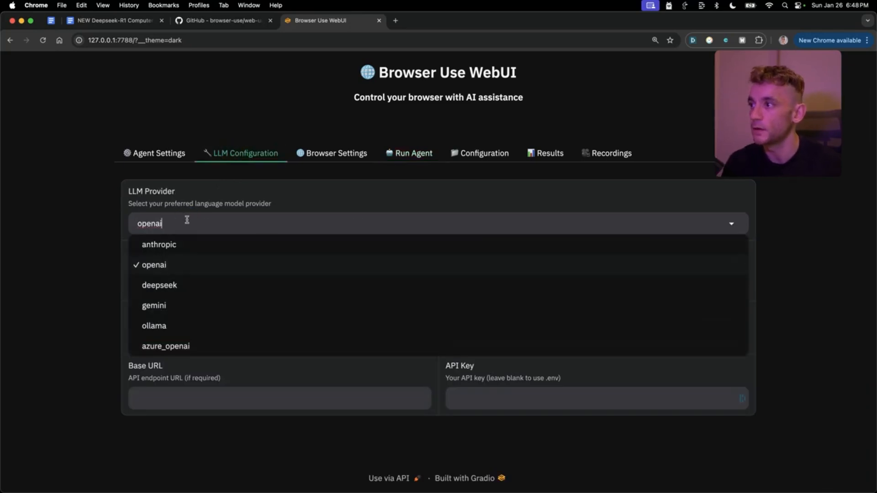
left_click(178, 266)
left_click(169, 221)
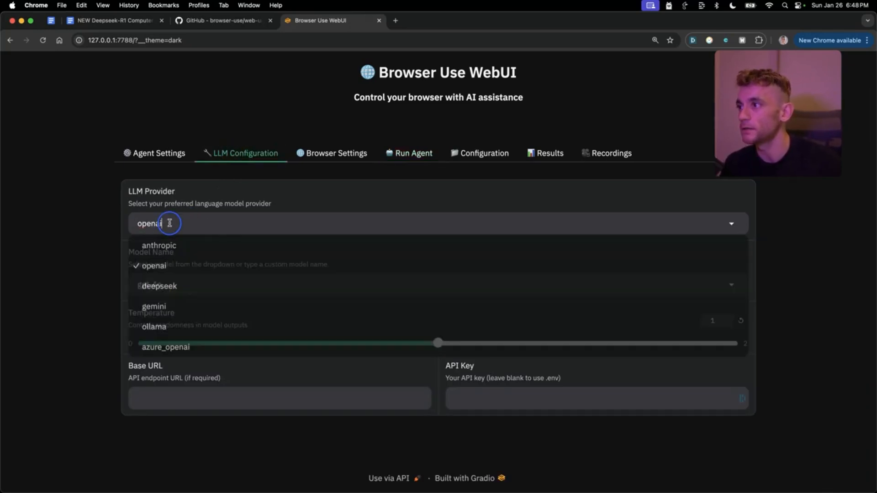
left_click(177, 287)
left_click(165, 226)
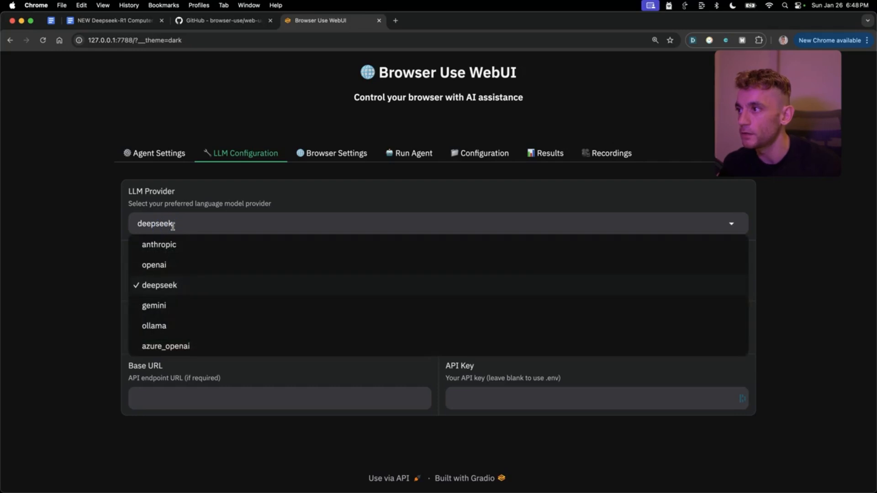
left_click(194, 327)
- Copy deepseek-r1:latest from the setup notes and enter it as the Model Name
left_click(212, 287)
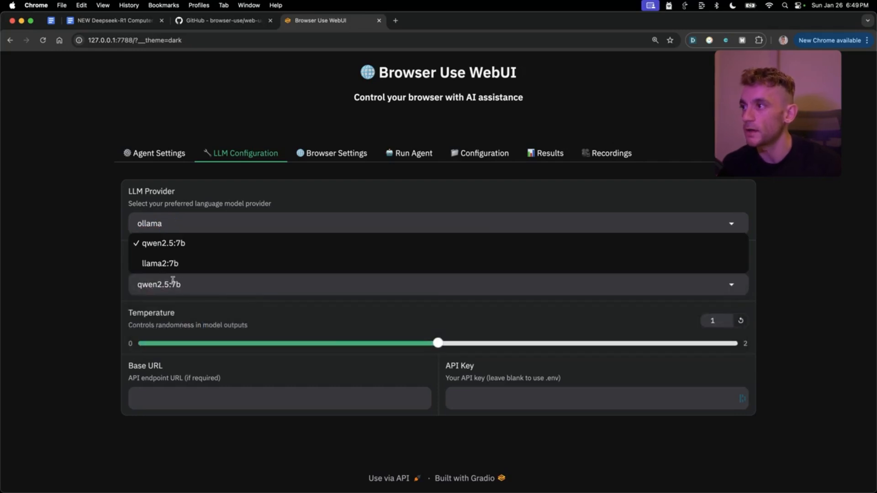
key("super+2")
key("Down")
key("Down")
key("super+Left")
key("super+shift+Right")
key("super+c")
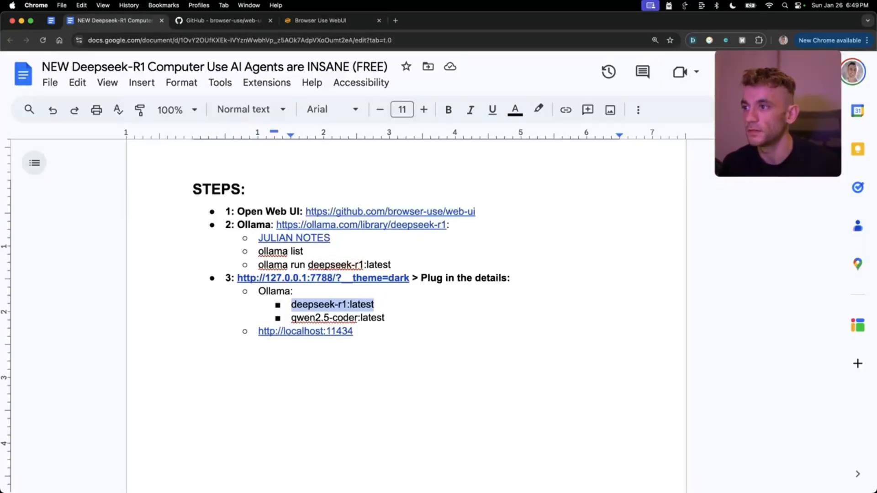
key("super+3")
key("super+4")
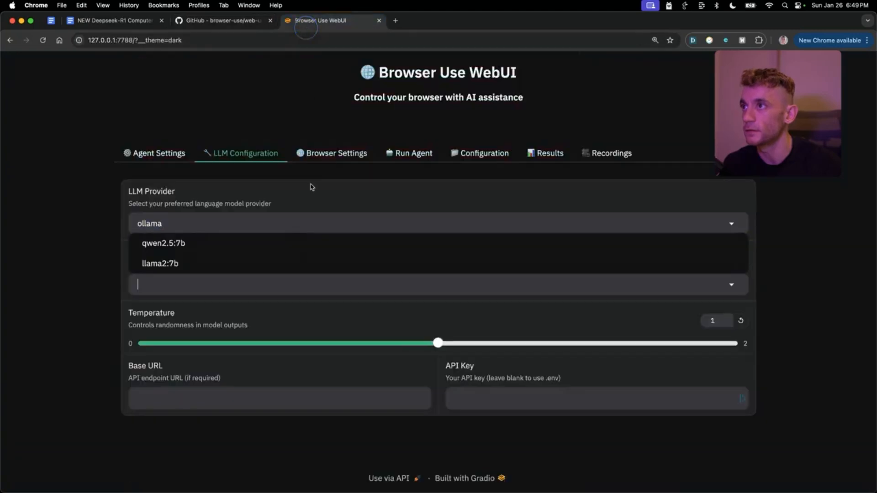
key("super+v")
left_click(44, 303)
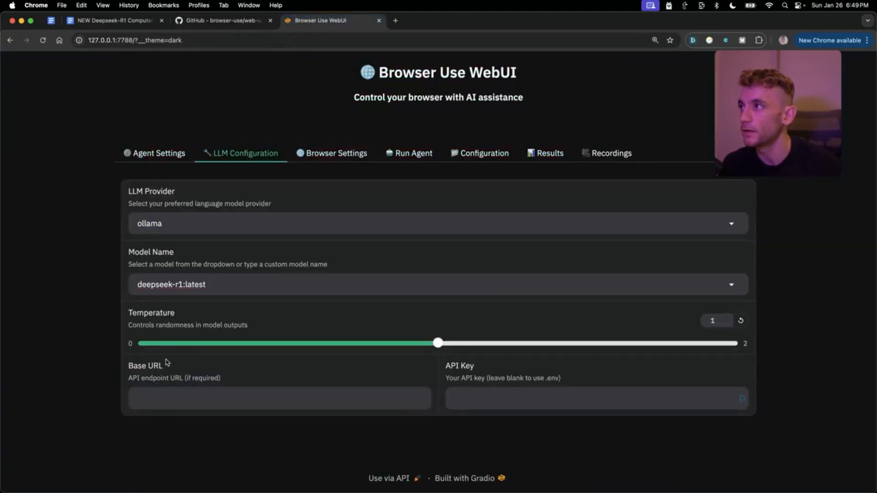
key("super+2")
left_click(258, 341)
key("Up")
key("shift+super+Right")
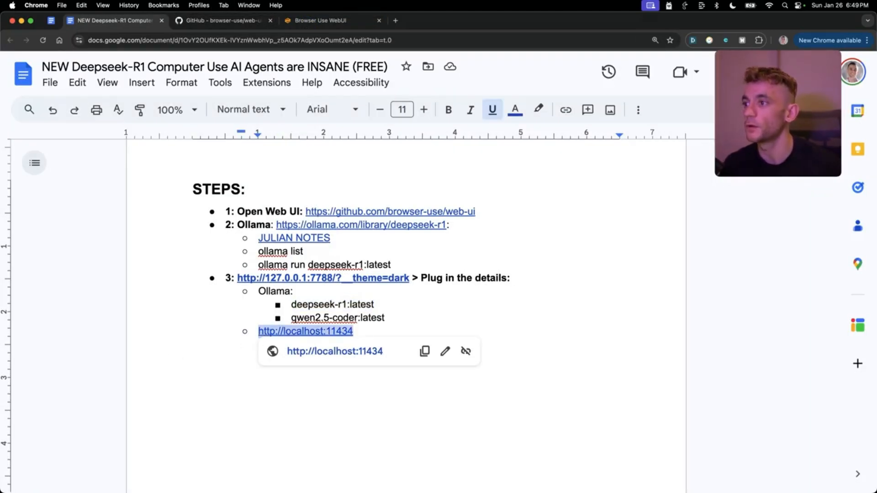
key("super+c")
key("super+t")
key("super+v")
key("Return")
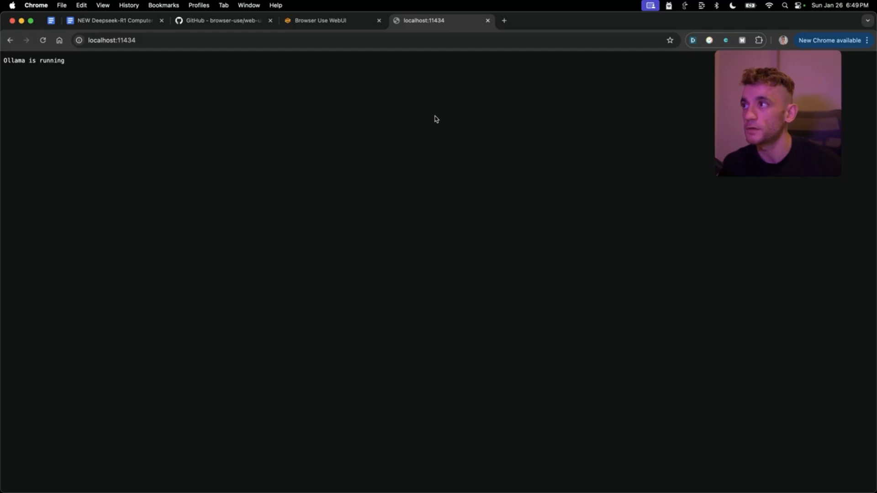
left_click(343, 15)
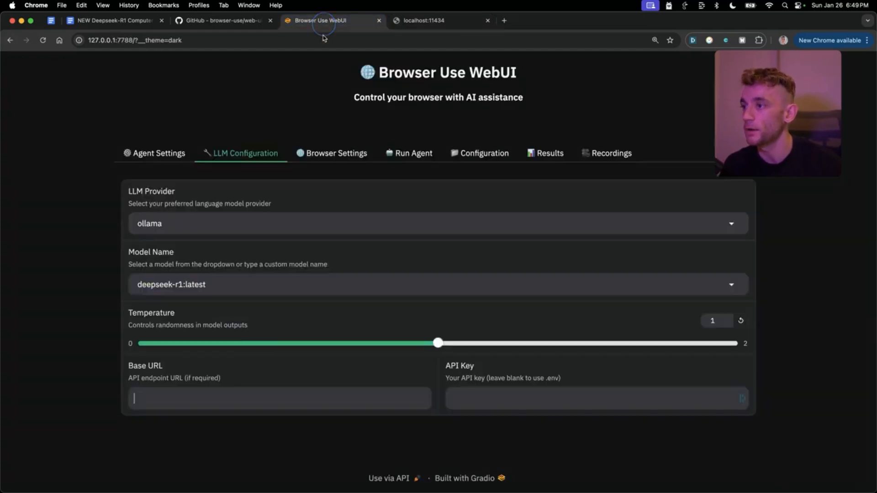
key("super+v")
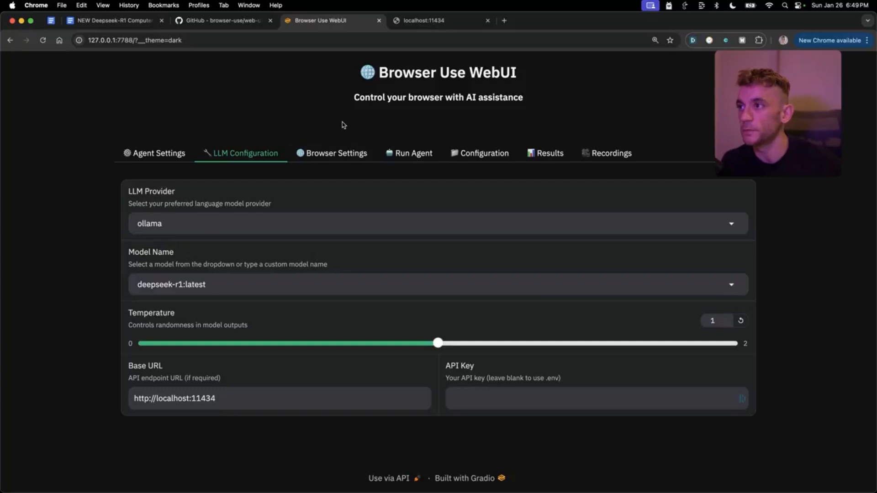
- Start the agent on the Google 'OpenAI' search task
left_click(334, 153)
left_click(432, 158)
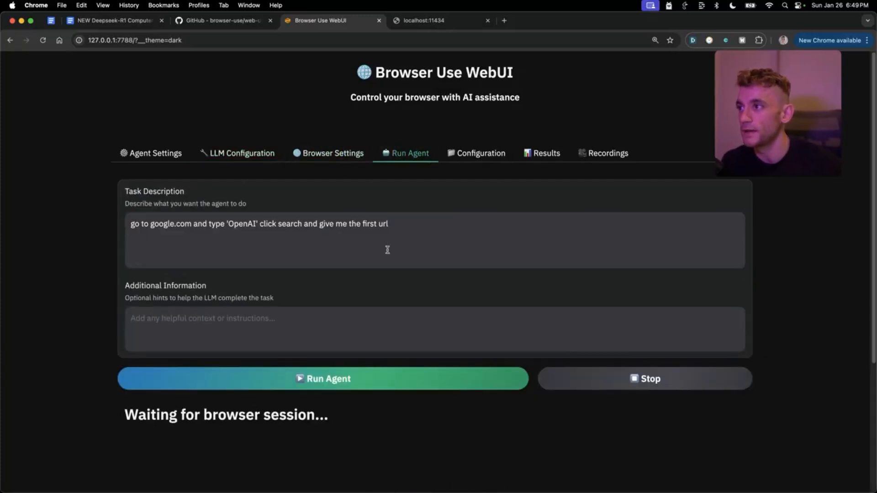
left_click(336, 382)
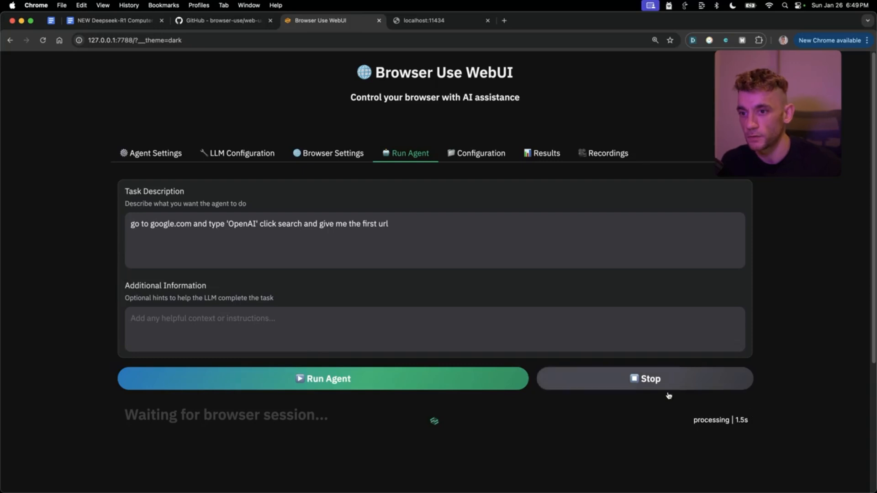
- Open the Results tab and scroll through its panels while the agent processes
left_click(486, 161)
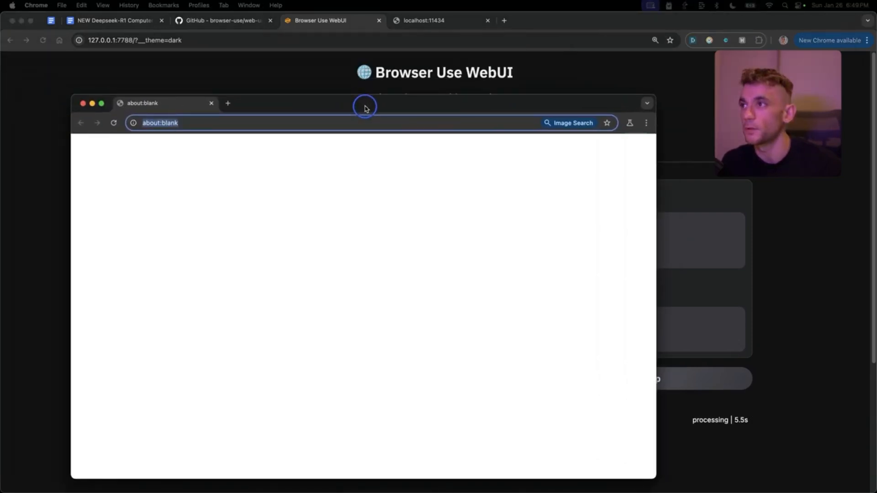
left_click(685, 170)
left_click(490, 155)
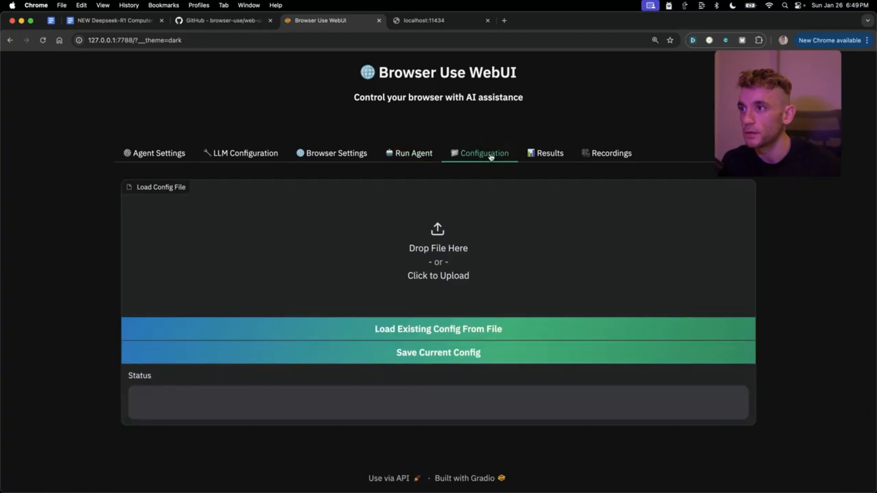
left_click(546, 158)
scroll(754, 396, "down", 6)
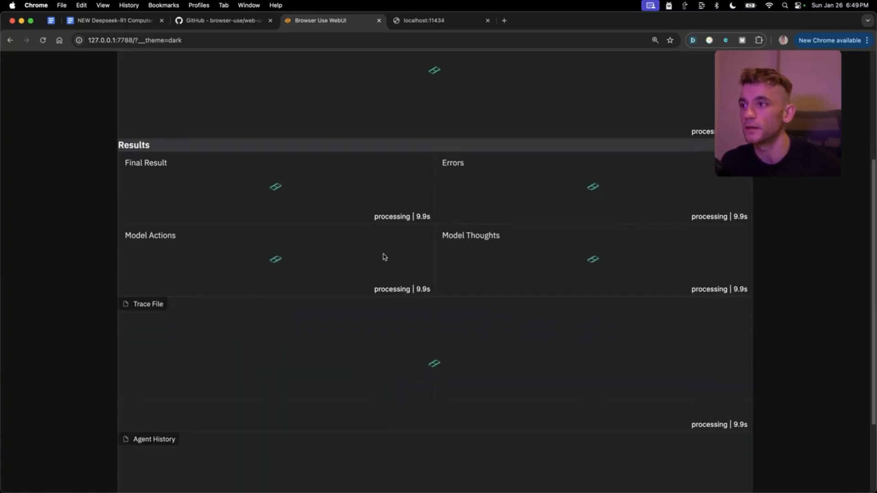
scroll(320, 326, "up", 10)
scroll(361, 275, "down", 1)
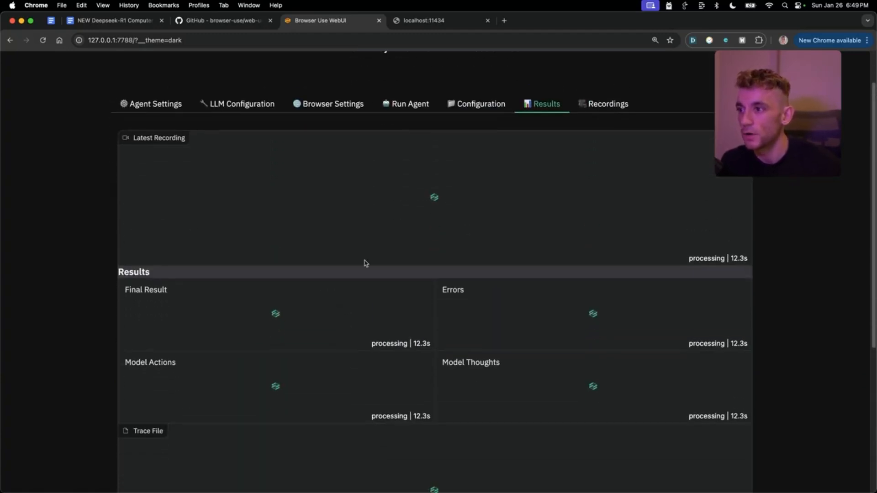
- Create and copy a Gemini API key for the existing cloud project, then reopen WebUI's LLM Configuration
left_click(411, 104)
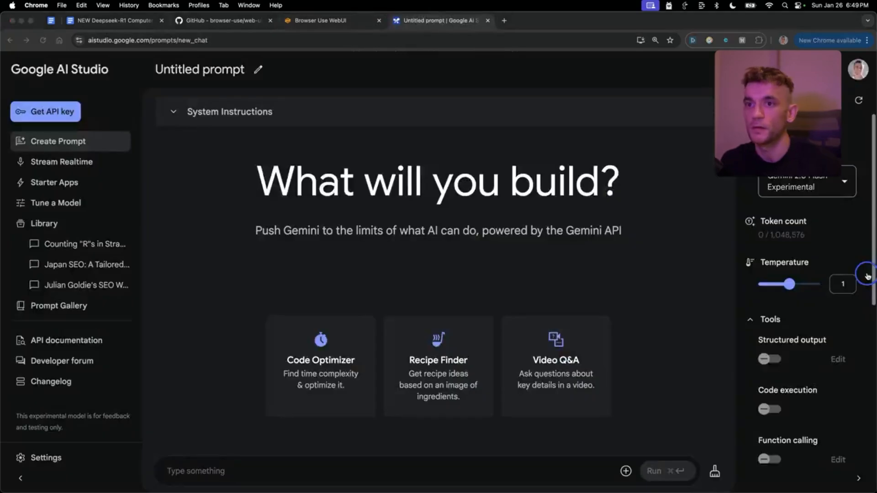
left_click(62, 112)
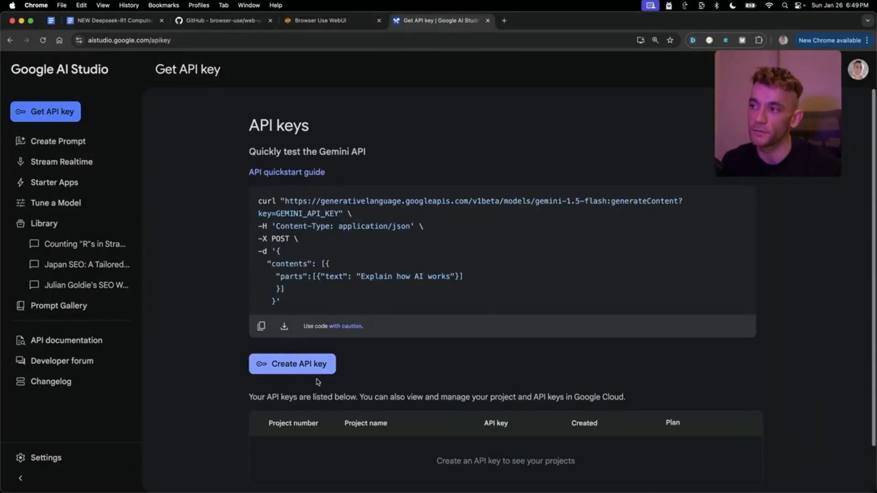
left_click(304, 368)
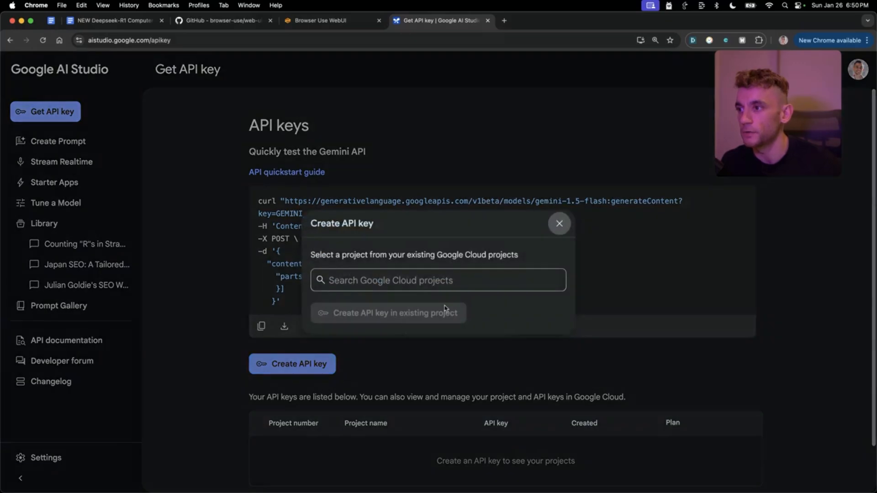
left_click(386, 307)
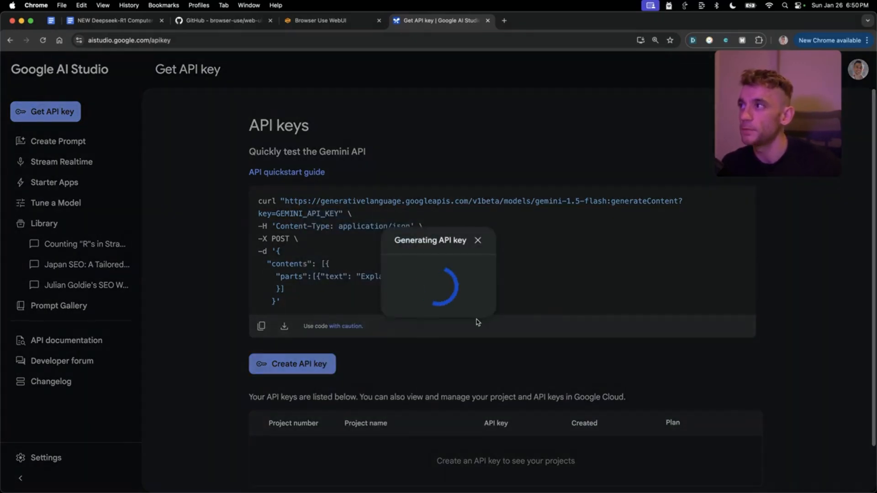
left_click(450, 299)
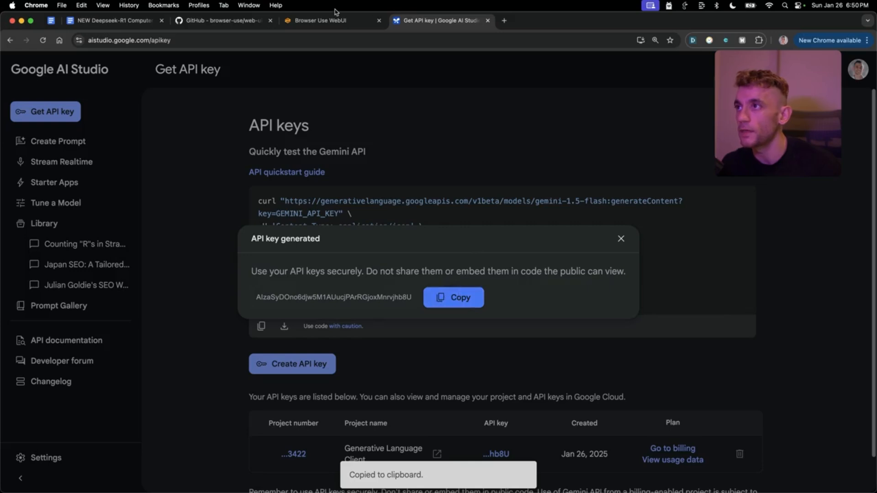
left_click(332, 22)
left_click(231, 105)
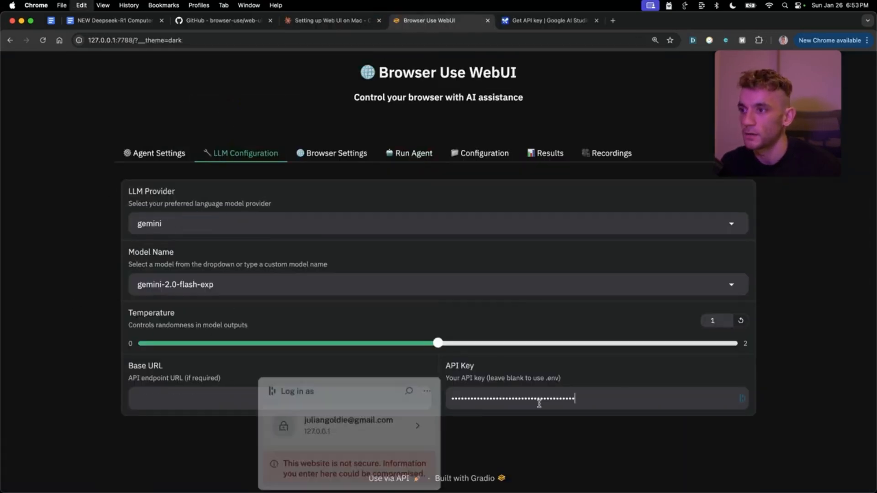
- Run the agent with the Gemini setup and scroll down to its Results
left_click(424, 154)
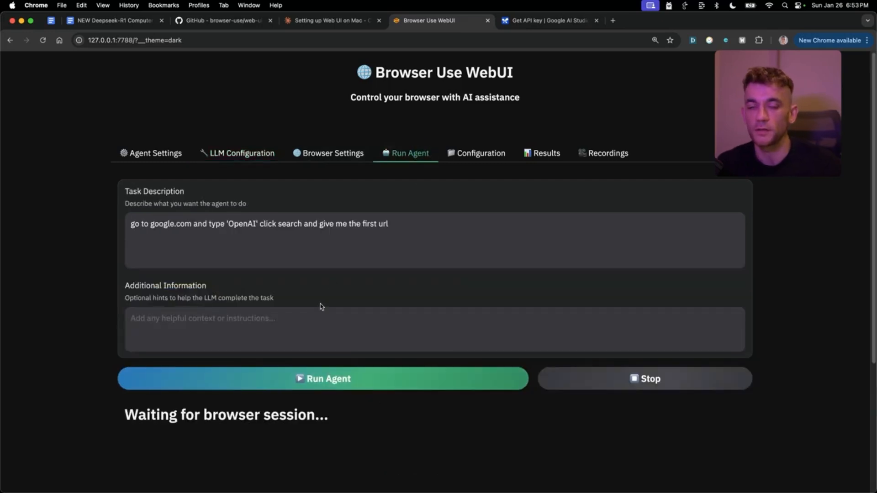
left_click(304, 382)
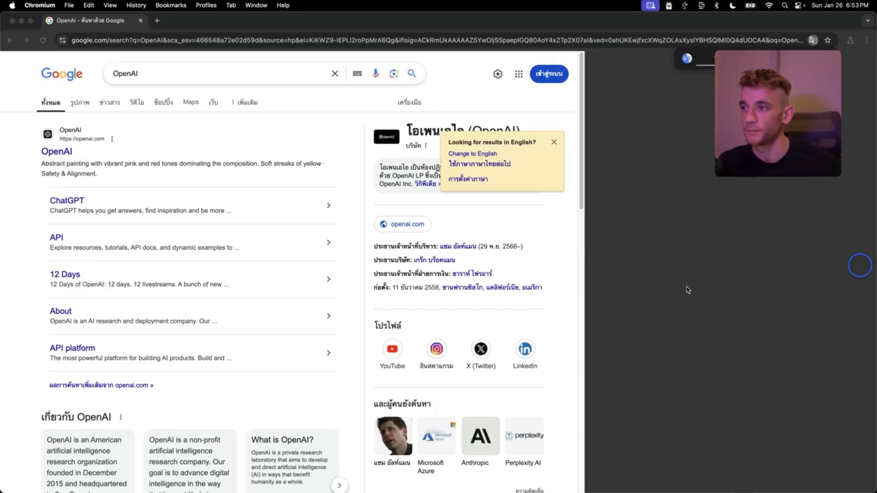
scroll(284, 293, "down", 8)
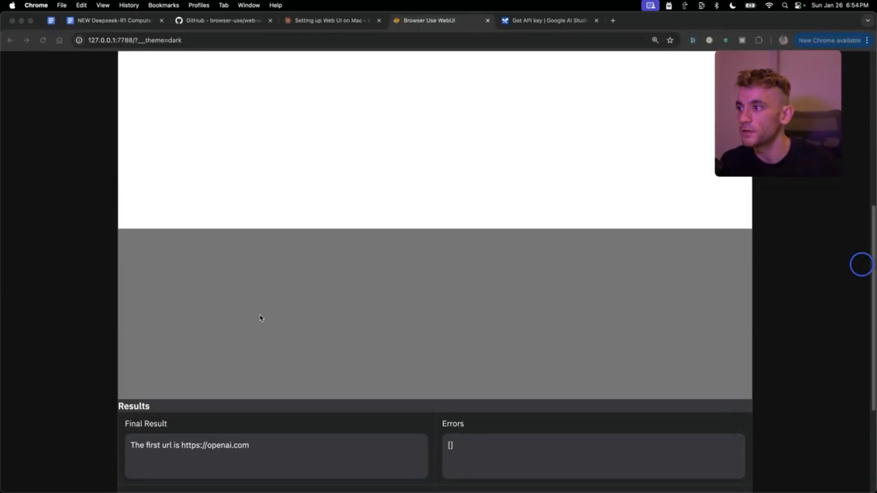
scroll(237, 320, "down", 1)
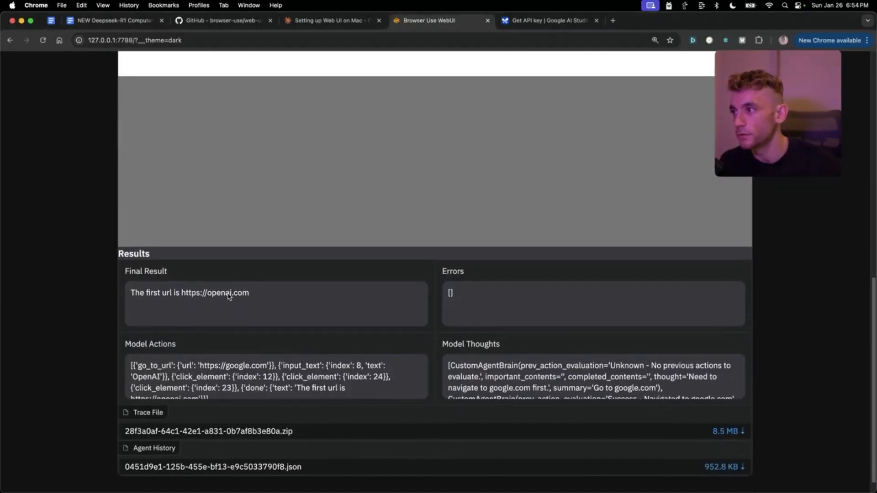
left_click(288, 300)
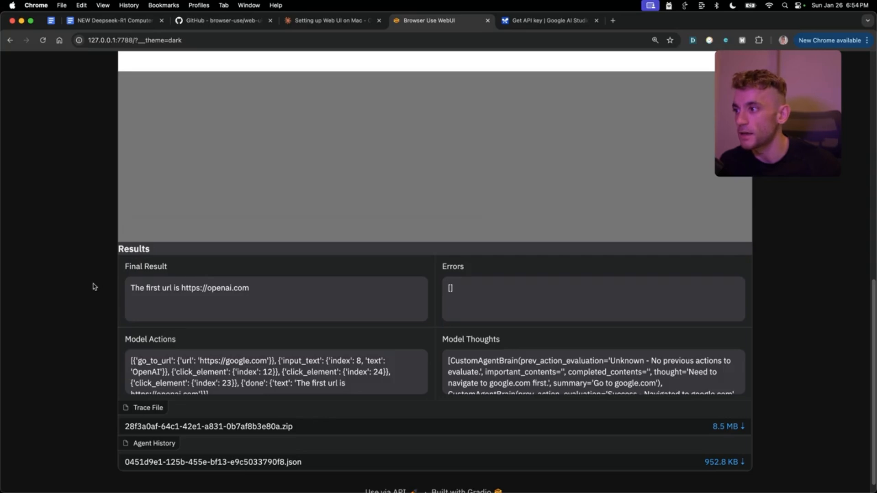
left_click(51, 21)
scroll(261, 202, "up", 3)
left_click_drag(163, 259, 349, 270)
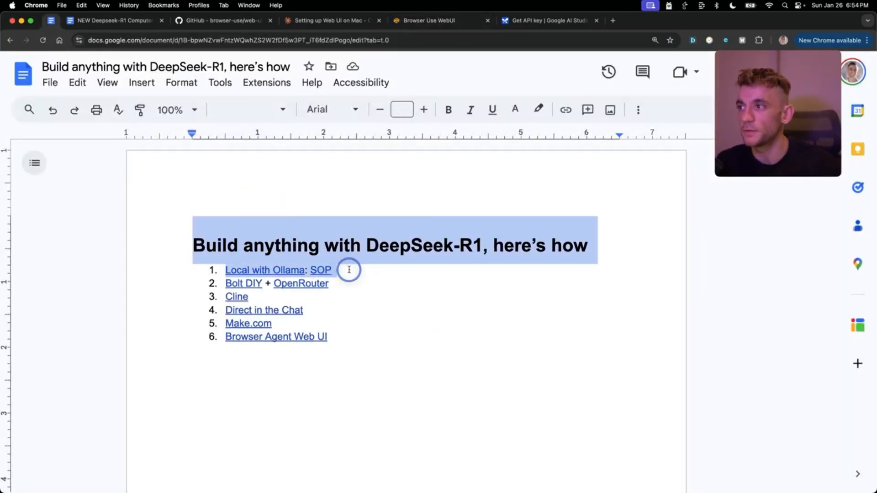
left_click(349, 270)
left_click(343, 285)
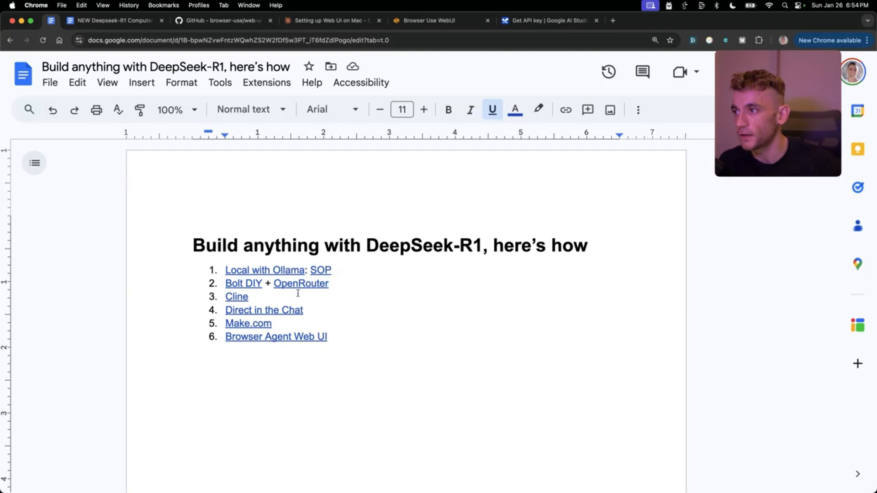
double_click(313, 318)
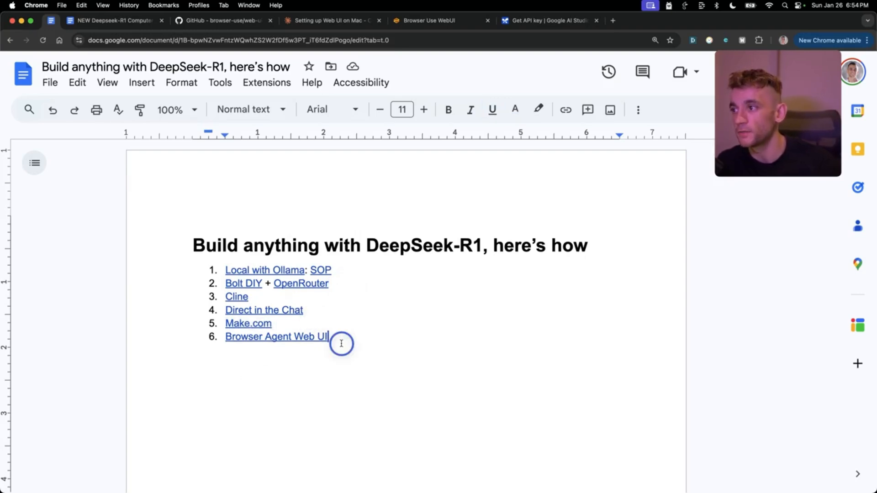
left_click_drag(341, 345, 177, 333)
left_click(371, 321)
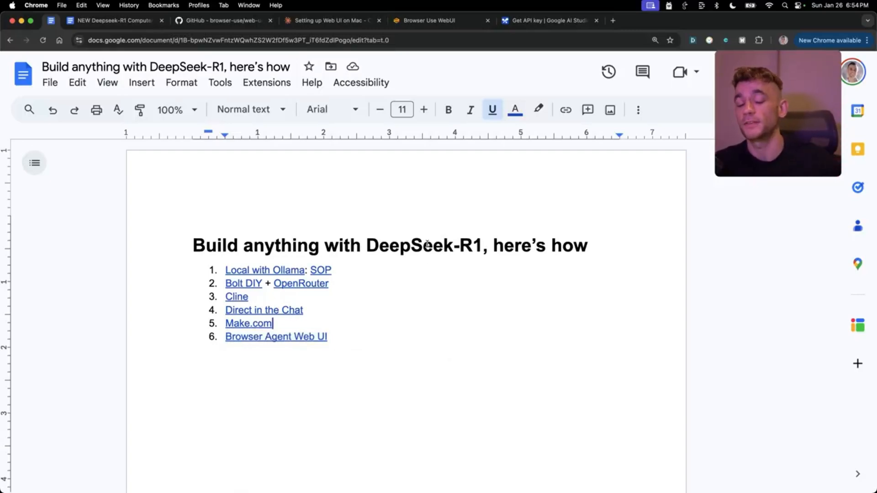
left_click(388, 340)
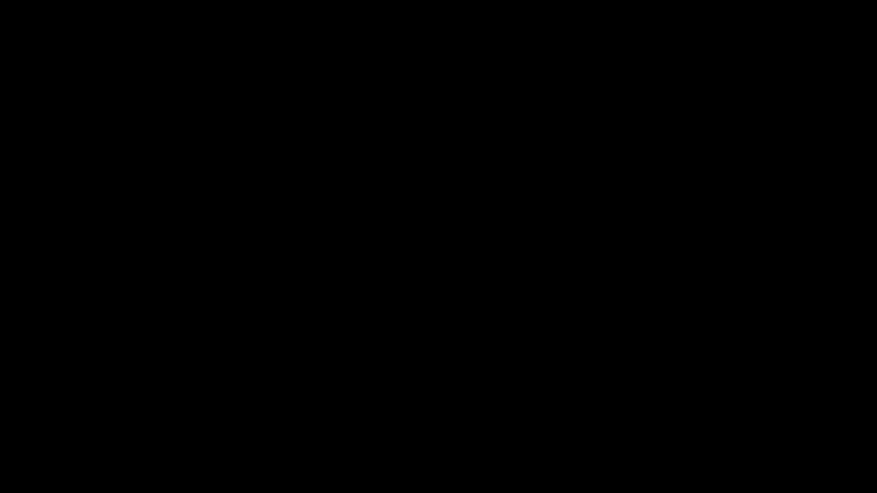